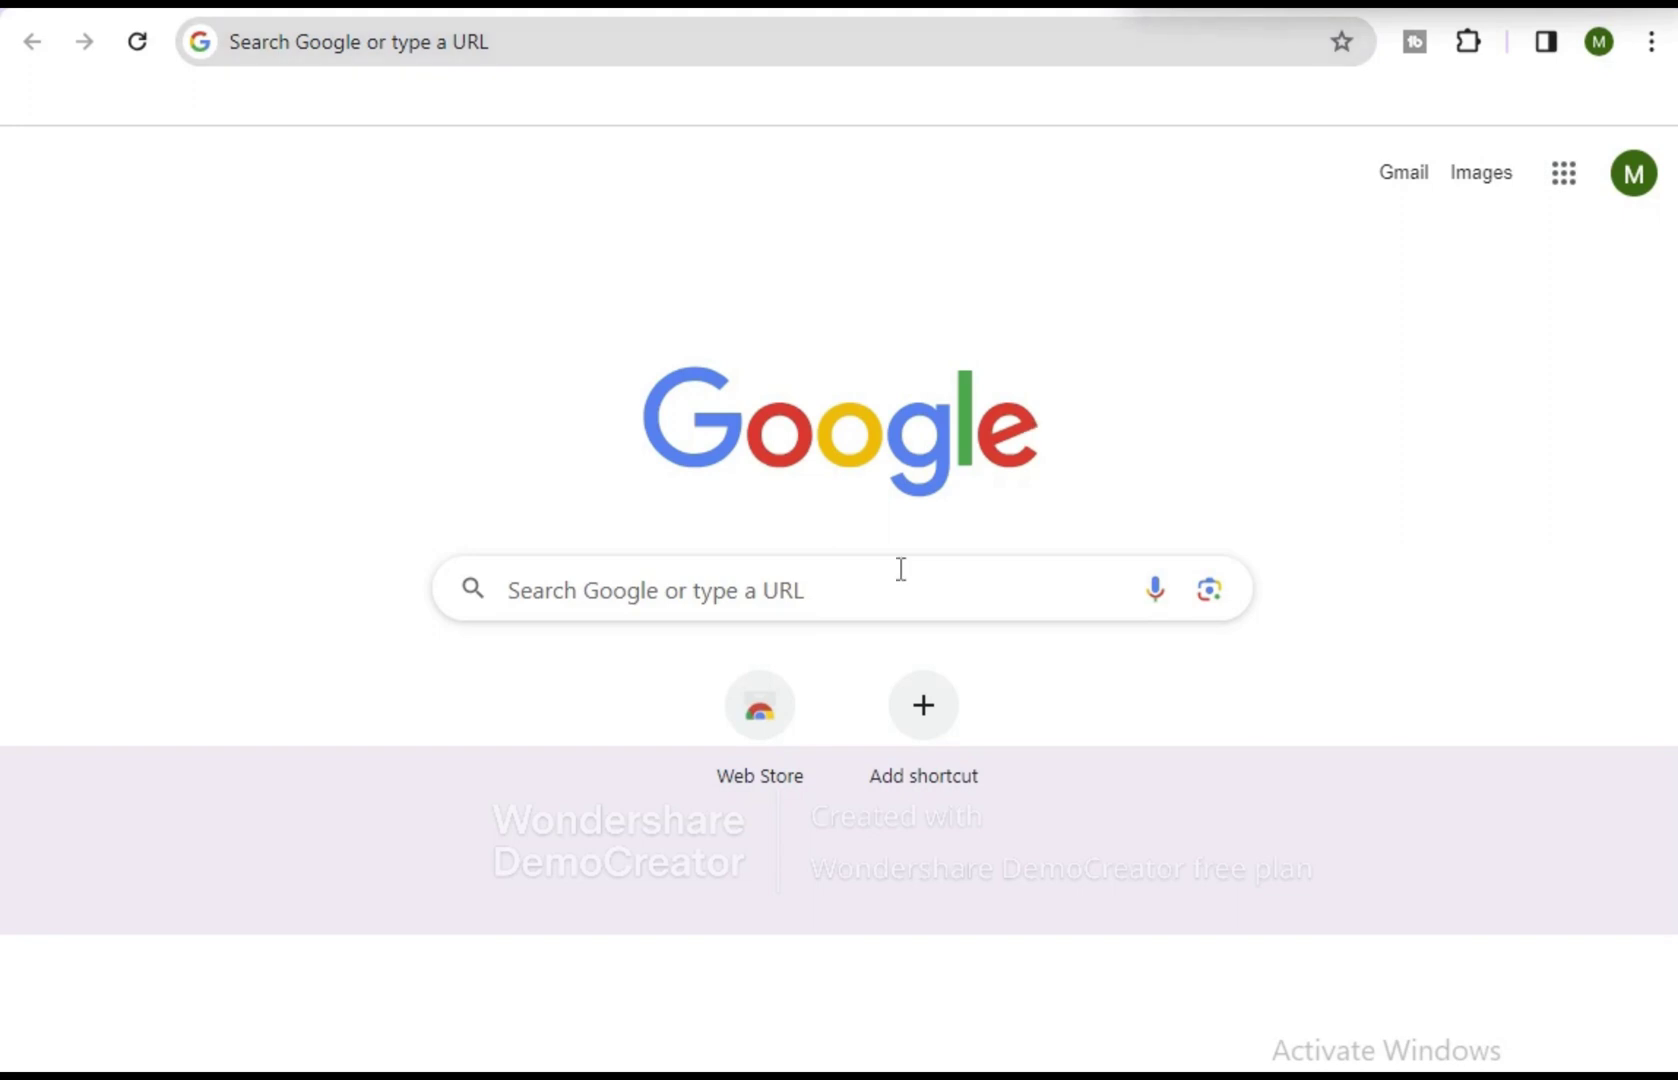
# Reach YouTube Studio through a Google search and open the 'Converting Horsepower to Kilowatts Made Easy' video details
pyautogui.click(734, 580)
pyautogui.click(513, 660)
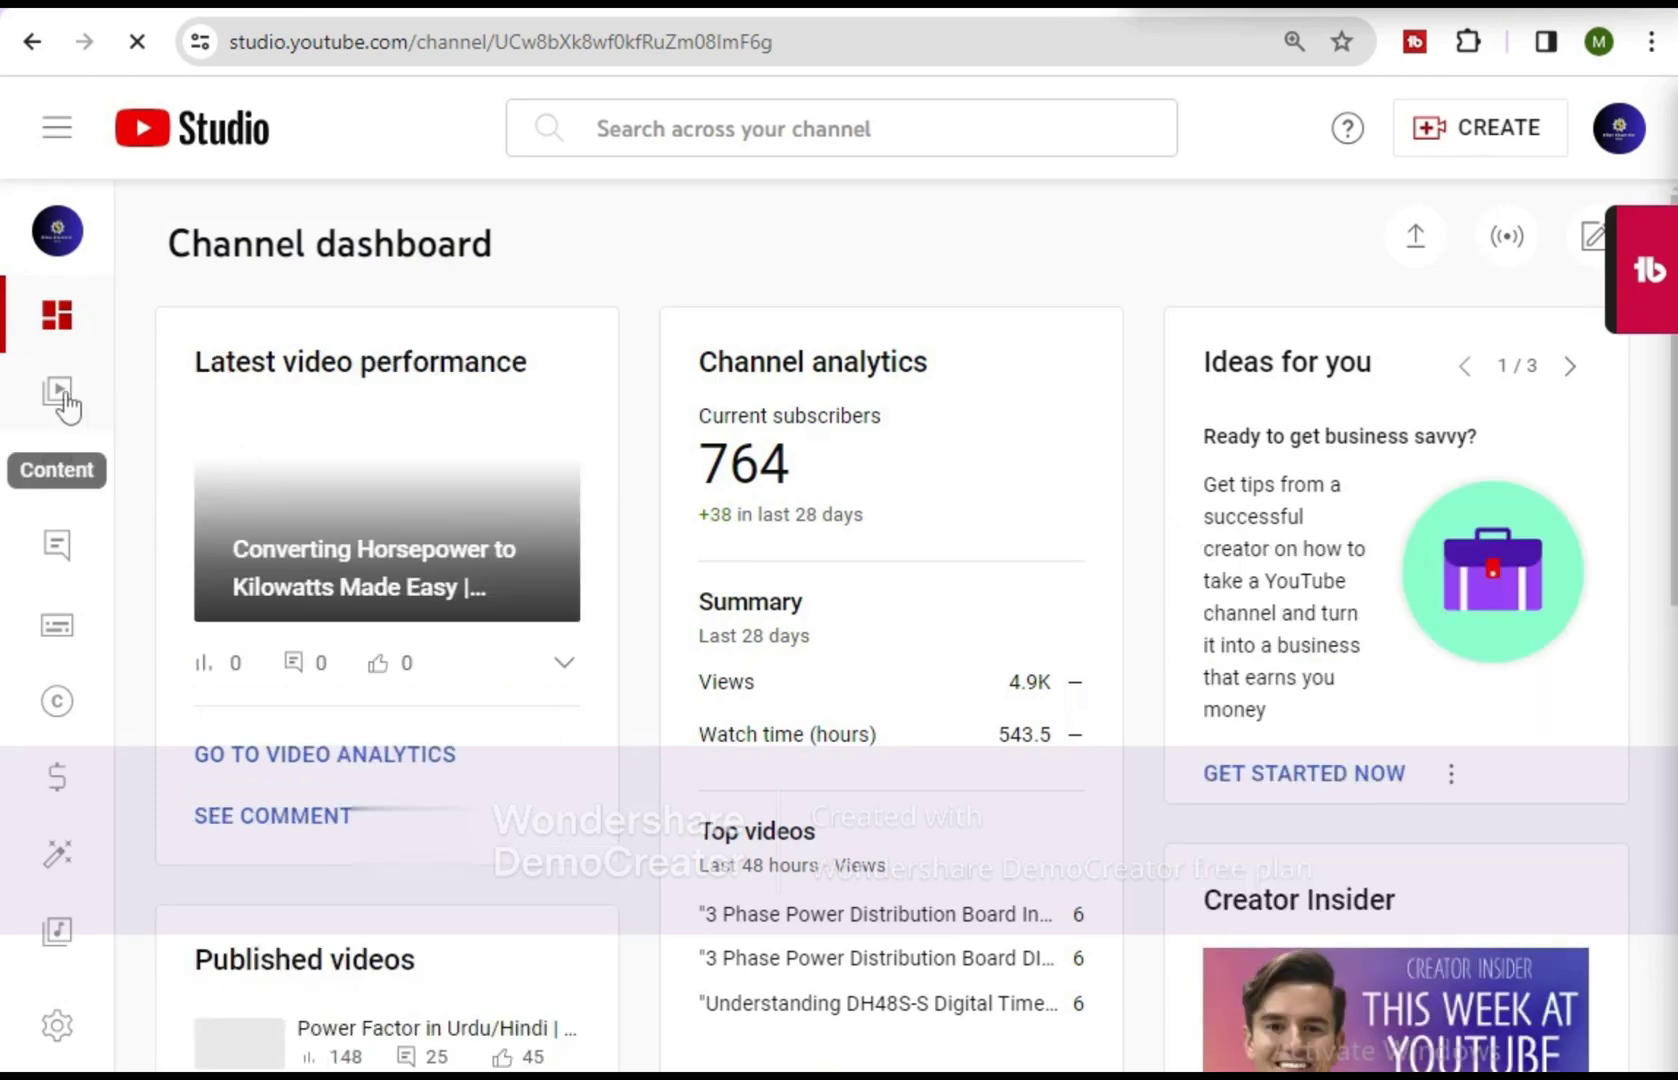
pyautogui.click(62, 400)
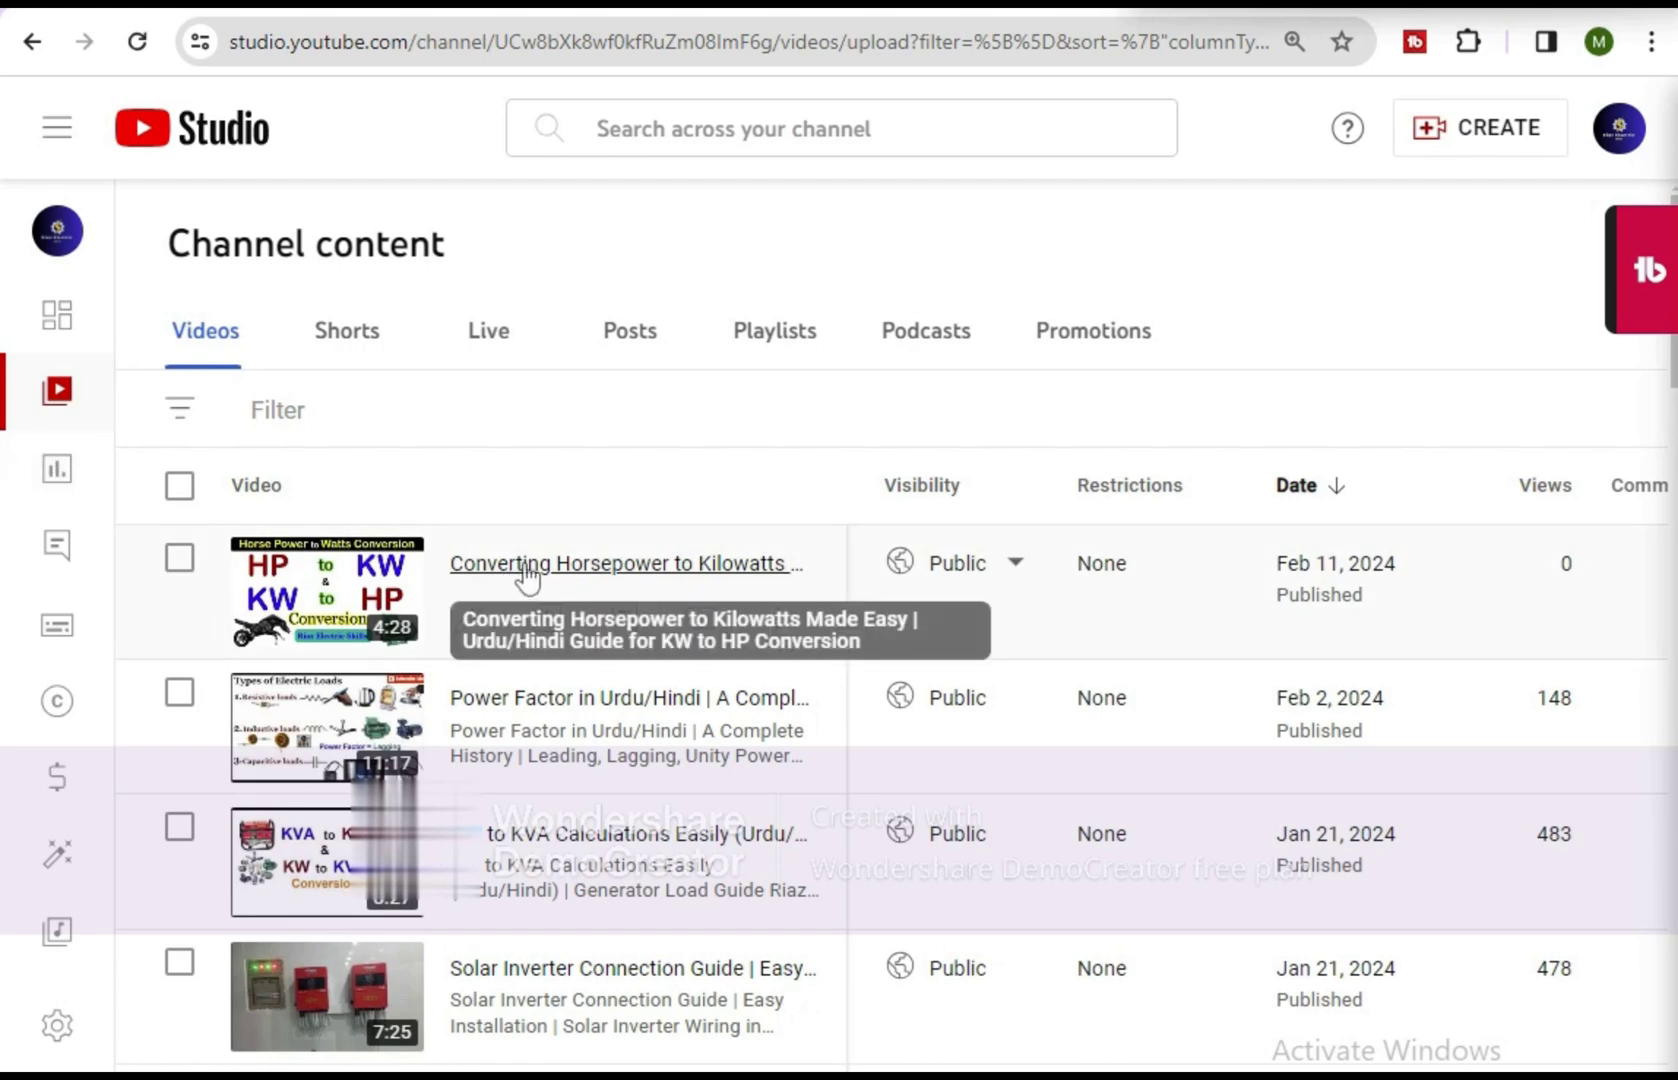
pyautogui.click(526, 565)
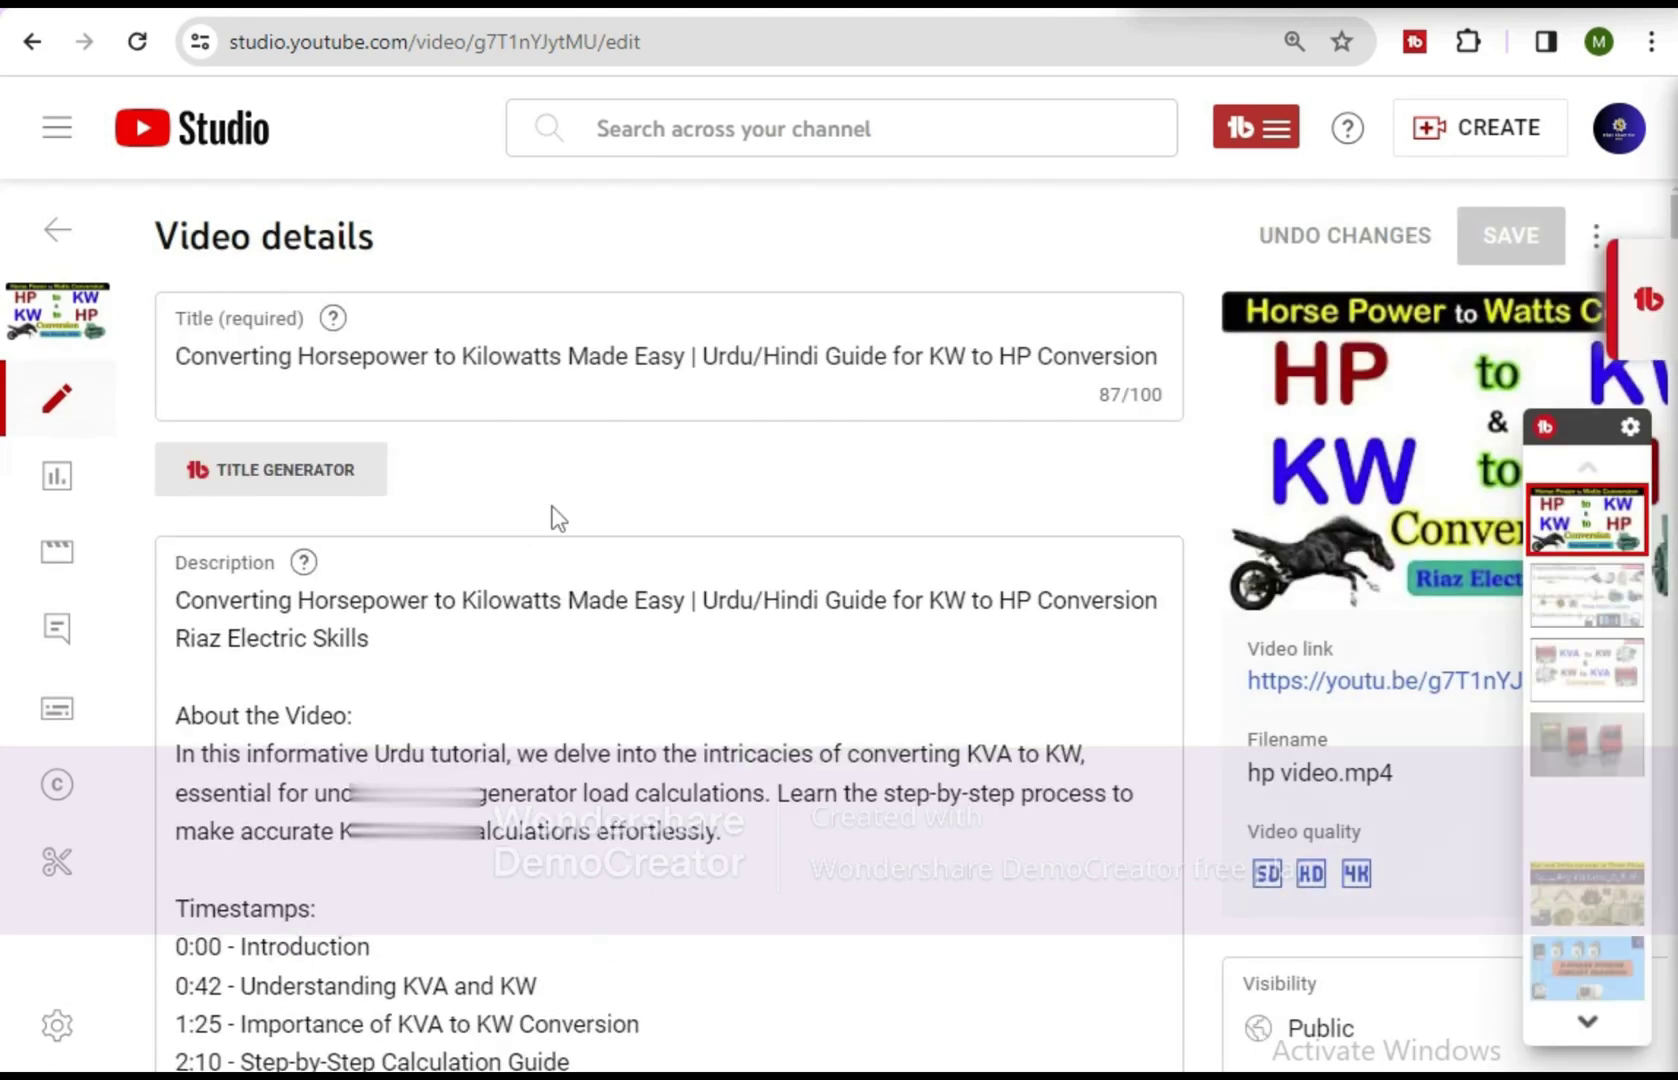
# Switch the Video language from Urdu to Hindi under Language and captions certification, then save
pyautogui.scroll(-3, 556, 517)
pyautogui.scroll(-4, 622, 438)
pyautogui.scroll(-3, 712, 551)
pyautogui.scroll(-5, 712, 551)
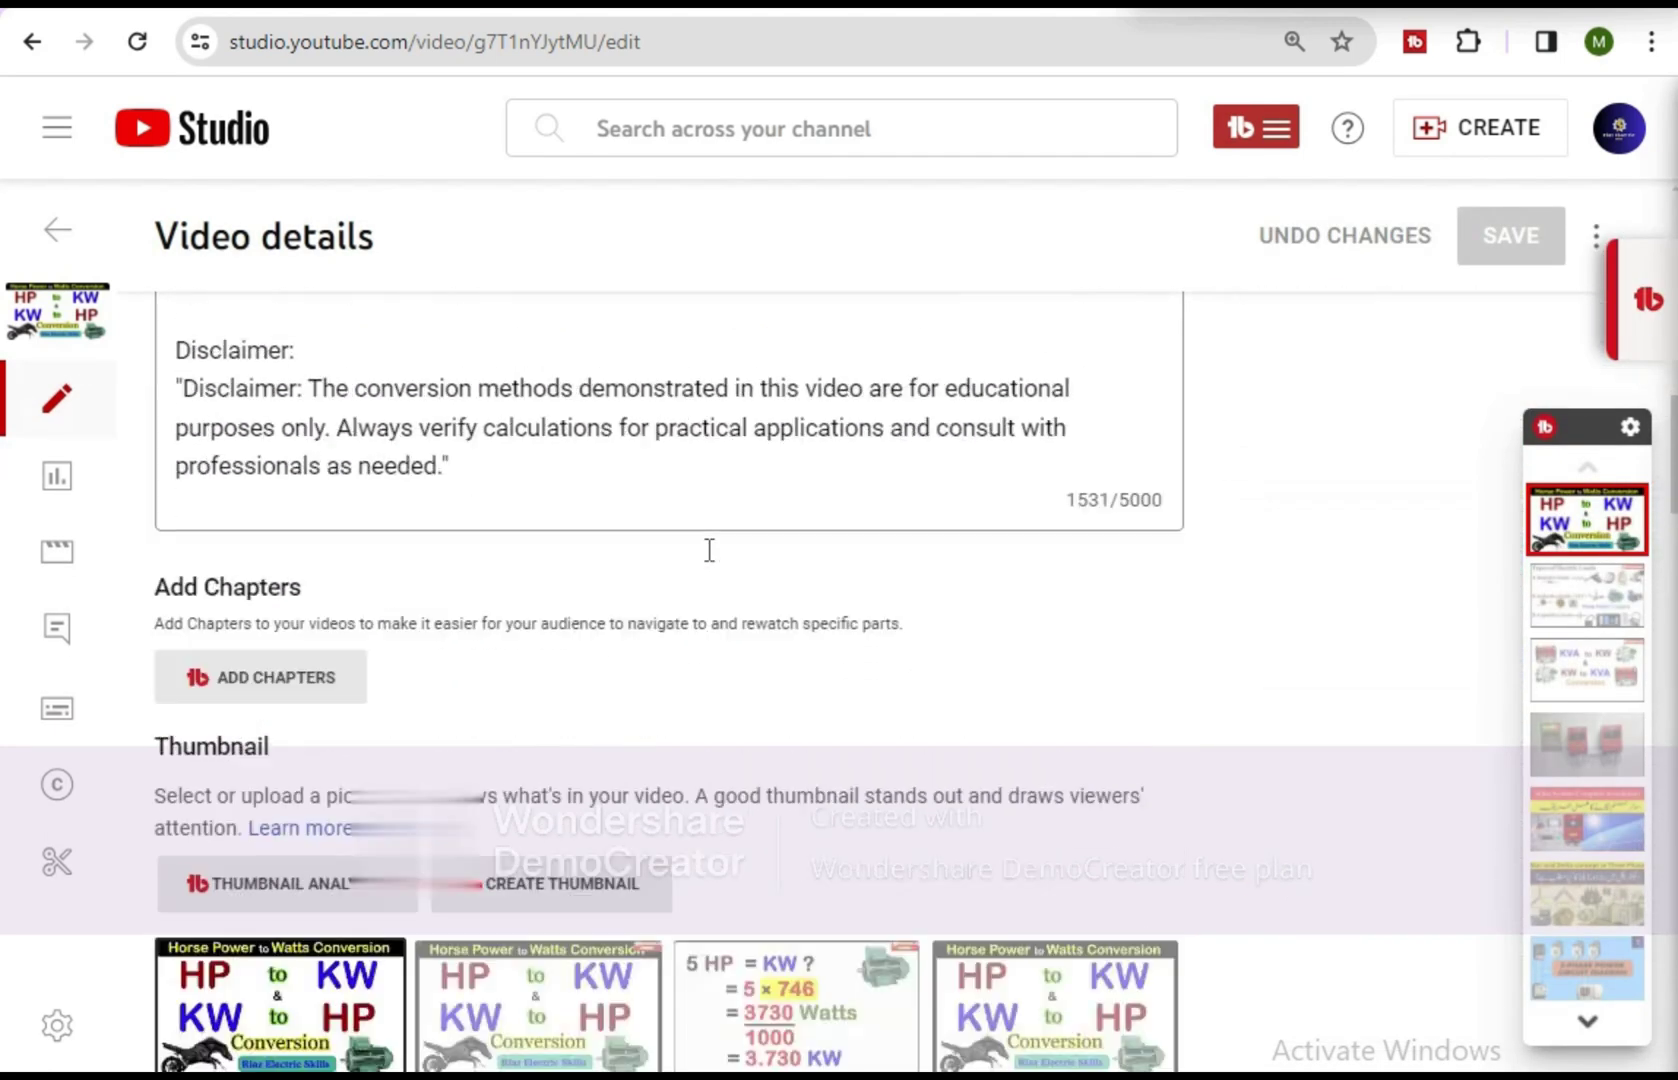
pyautogui.scroll(-3, 709, 550)
pyautogui.scroll(-2, 708, 566)
pyautogui.scroll(-5, 697, 580)
pyautogui.scroll(-4, 625, 592)
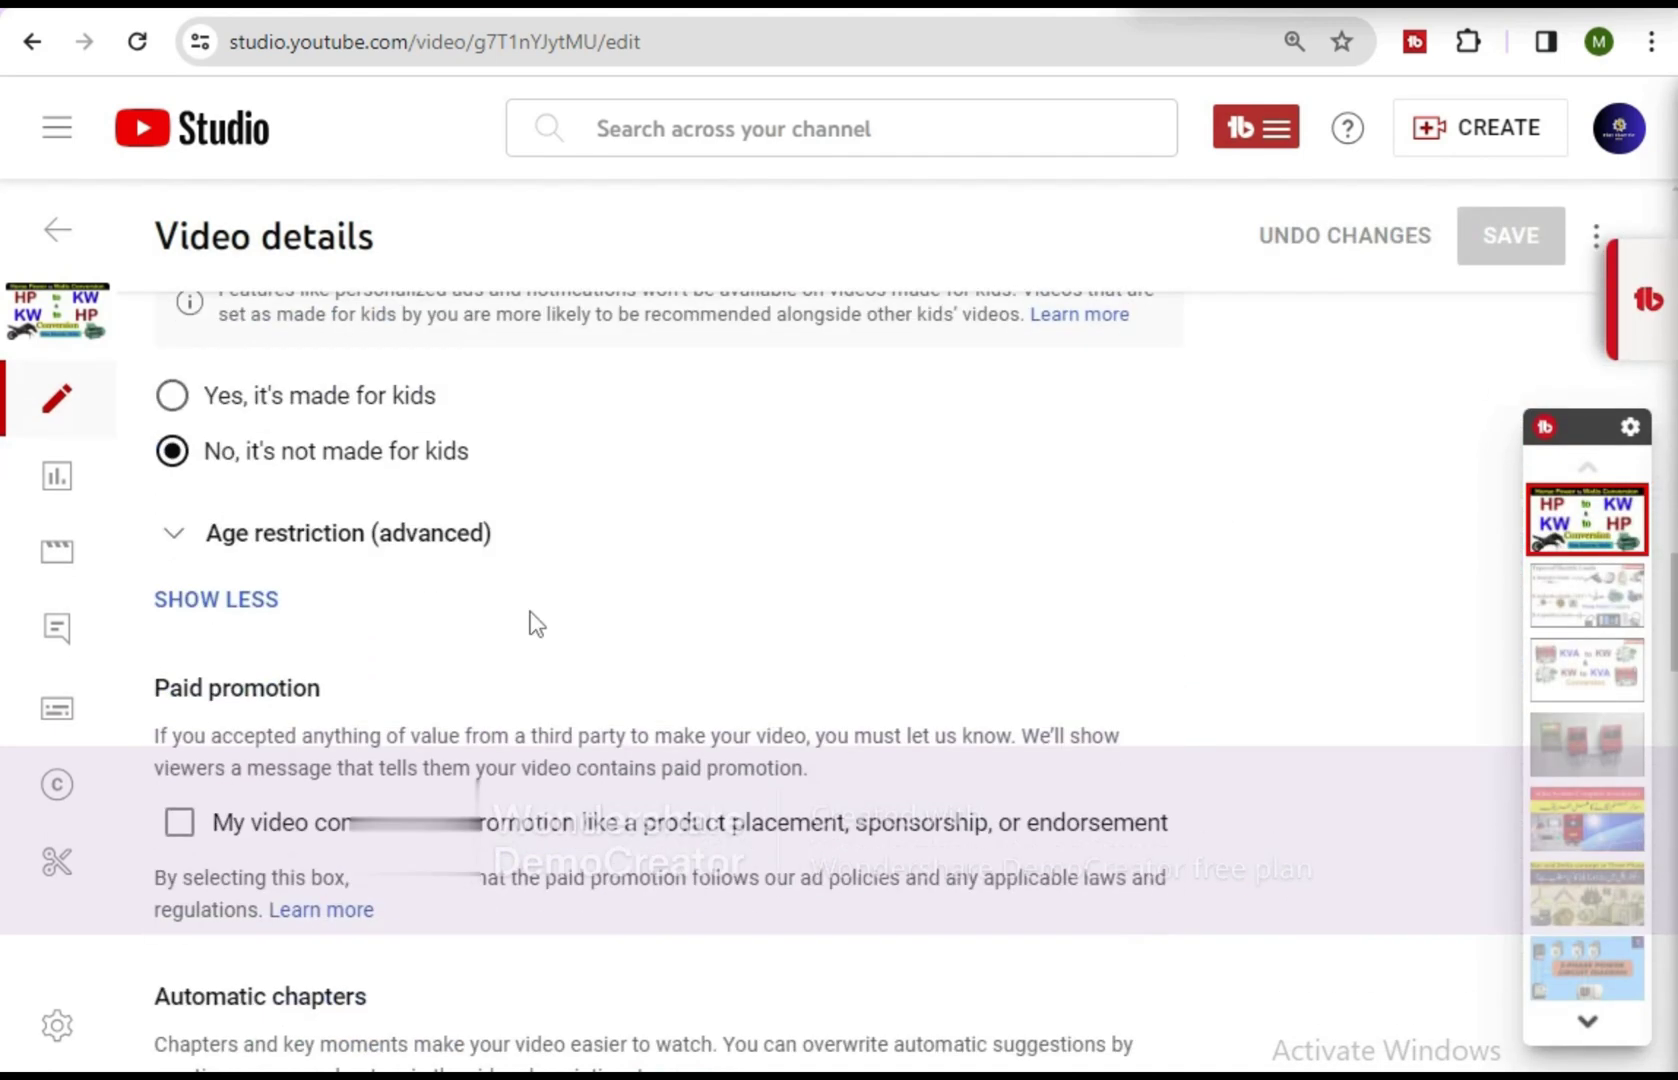
pyautogui.scroll(-3, 449, 700)
pyautogui.scroll(-1, 453, 689)
pyautogui.scroll(-1, 449, 700)
pyautogui.scroll(-2, 455, 703)
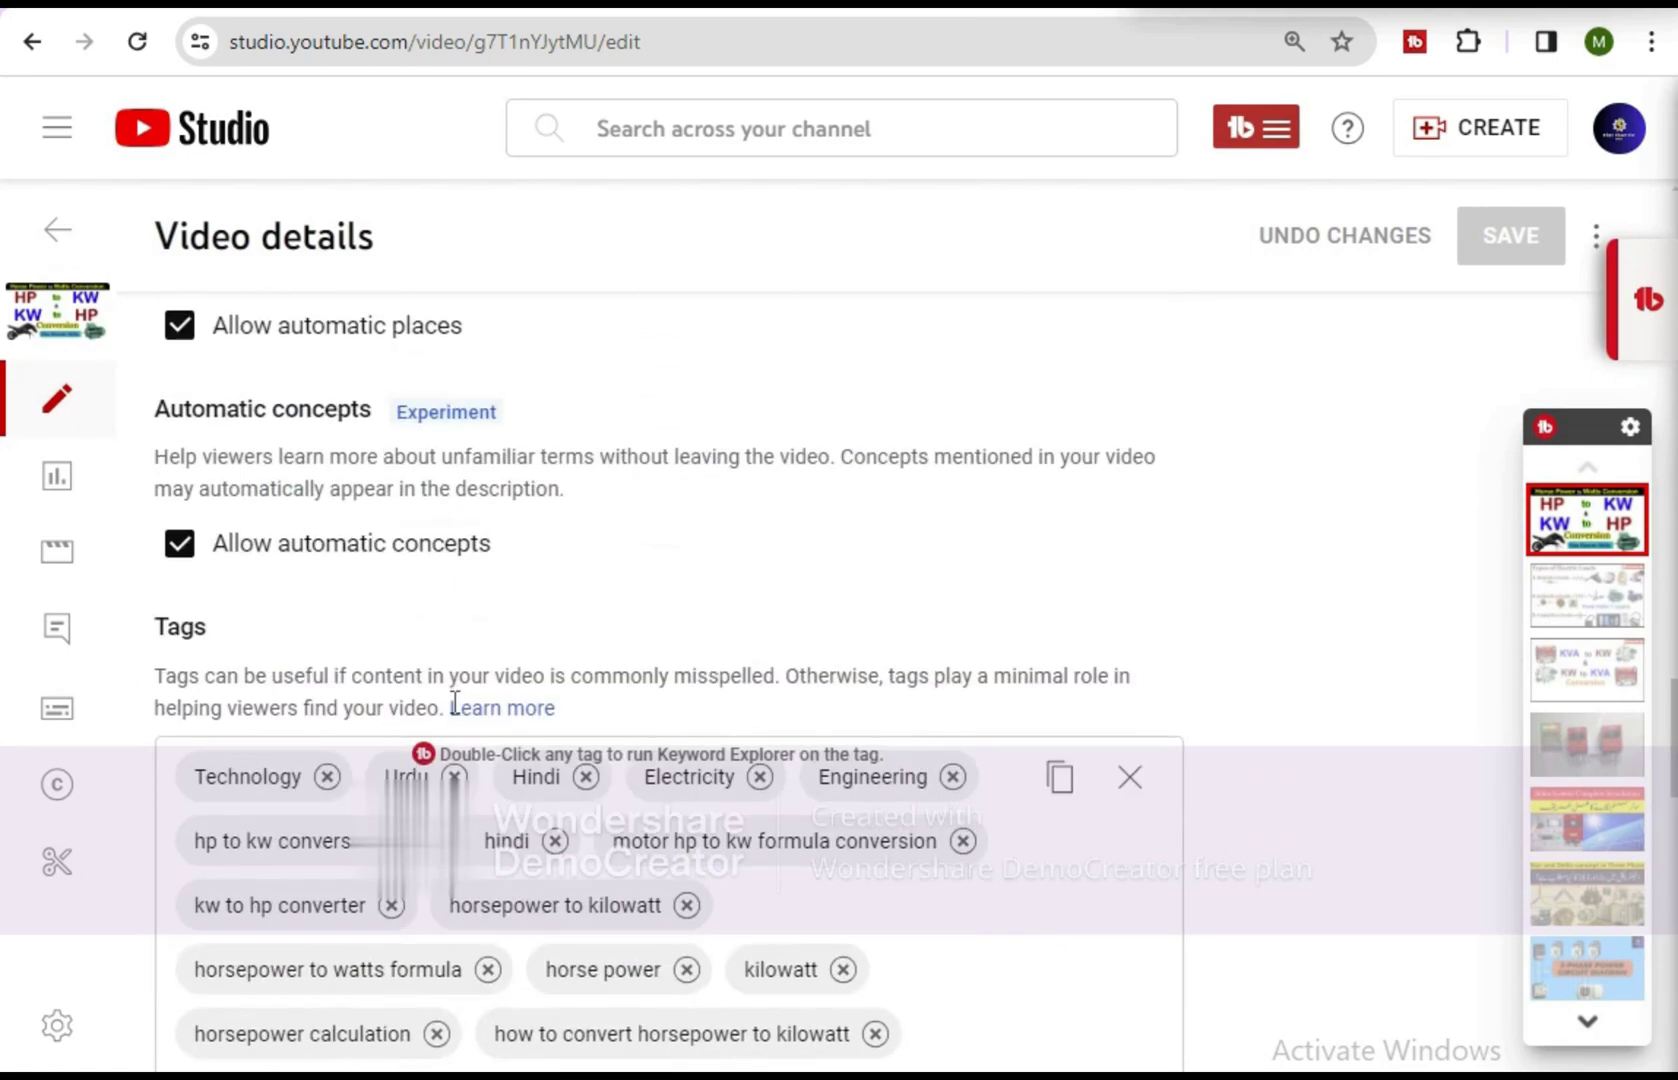
pyautogui.scroll(-3, 452, 708)
pyautogui.scroll(-5, 450, 712)
pyautogui.scroll(-2, 452, 708)
pyautogui.scroll(-2, 451, 707)
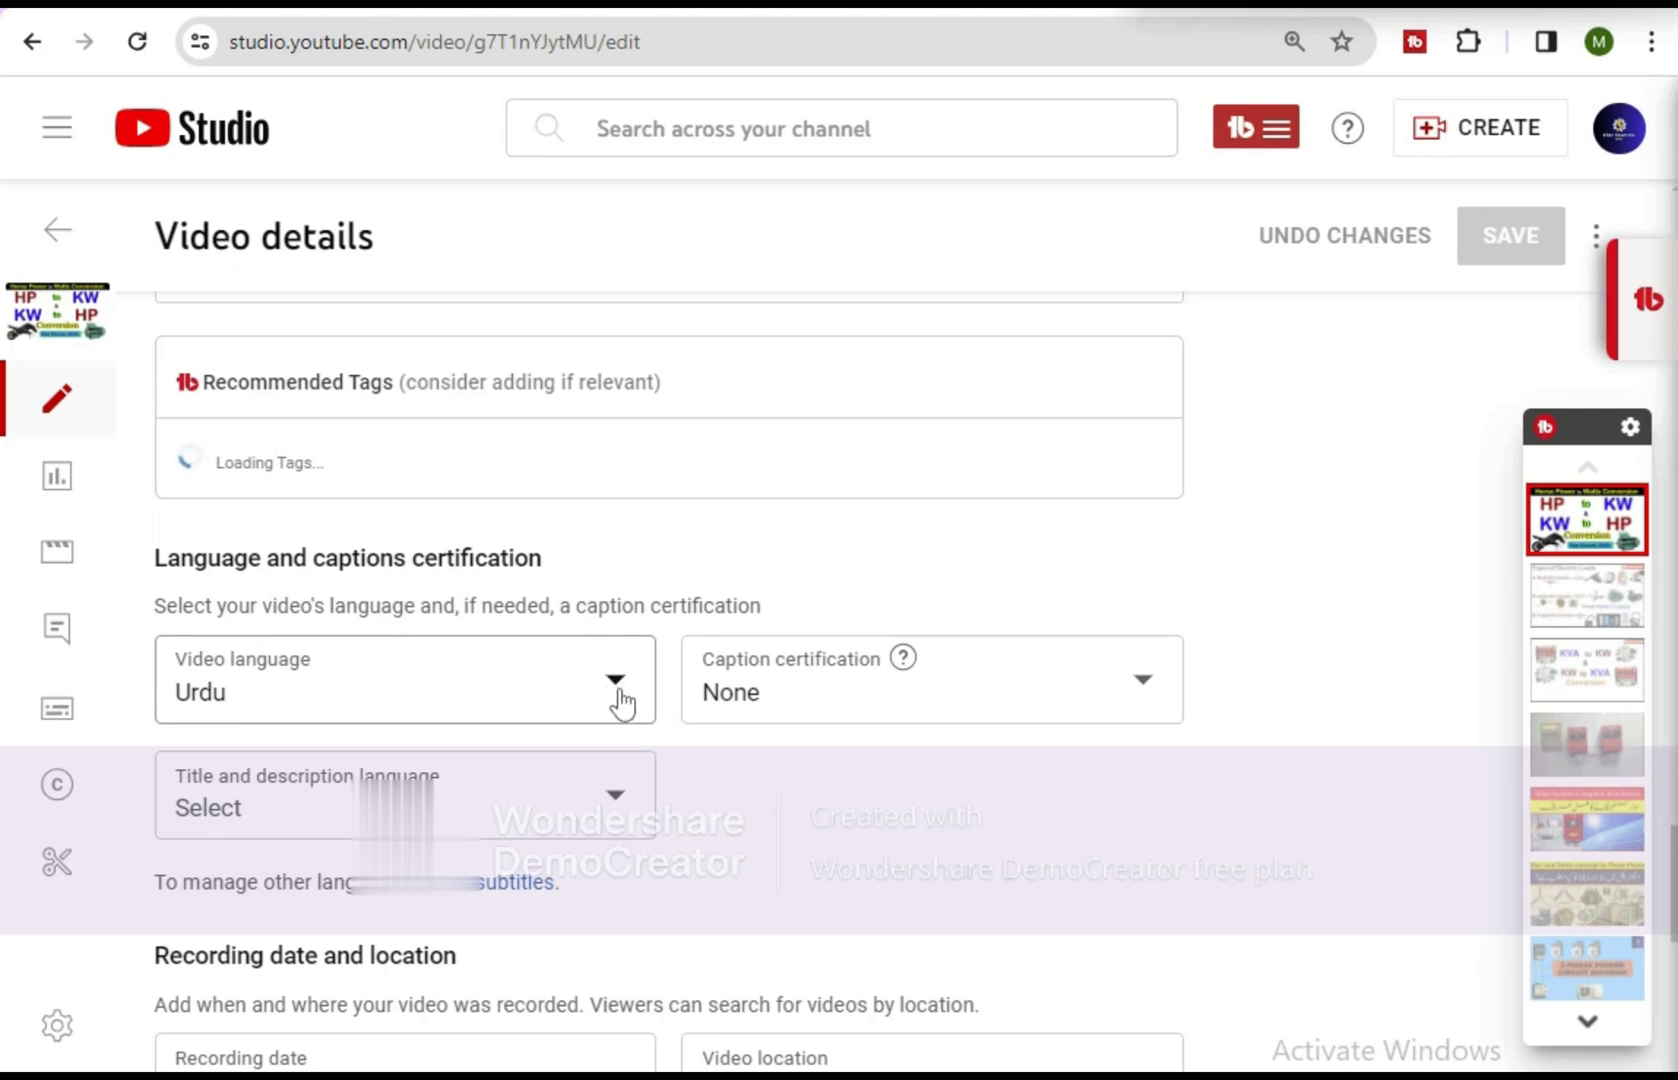
pyautogui.click(618, 695)
pyautogui.scroll(2, 335, 450)
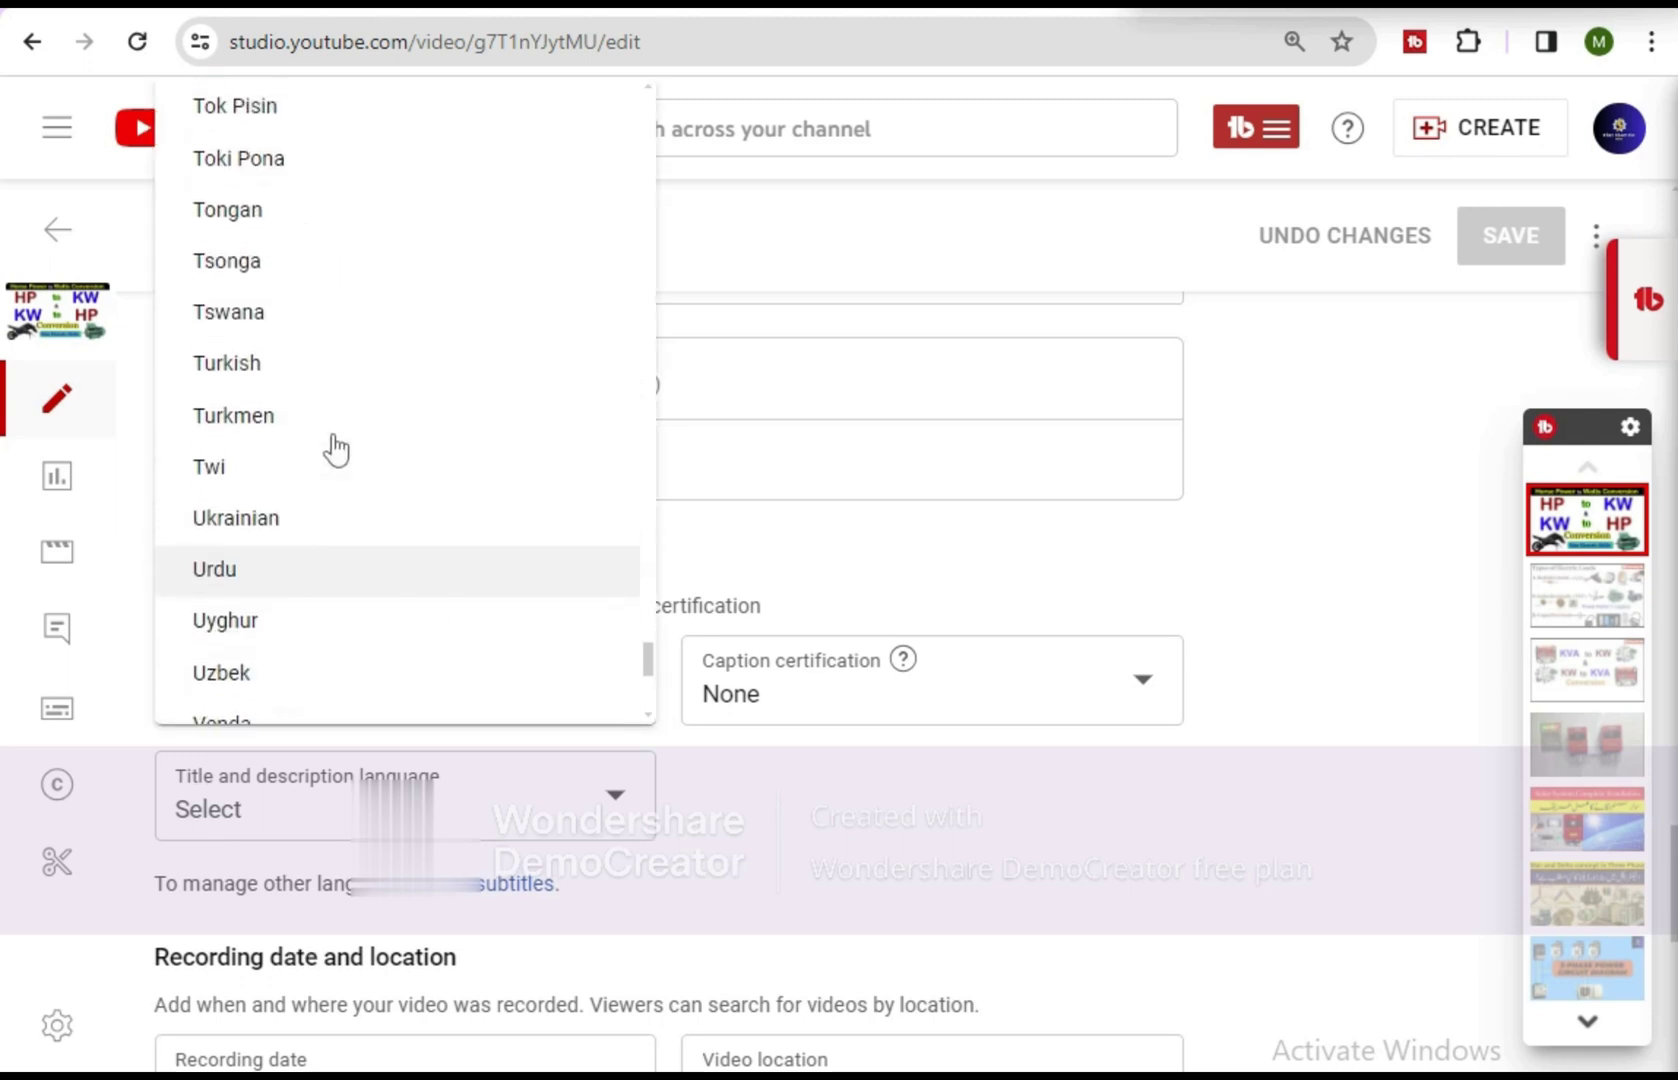
pyautogui.scroll(3, 335, 450)
pyautogui.scroll(5, 335, 450)
pyautogui.scroll(2, 335, 450)
pyautogui.scroll(4, 335, 450)
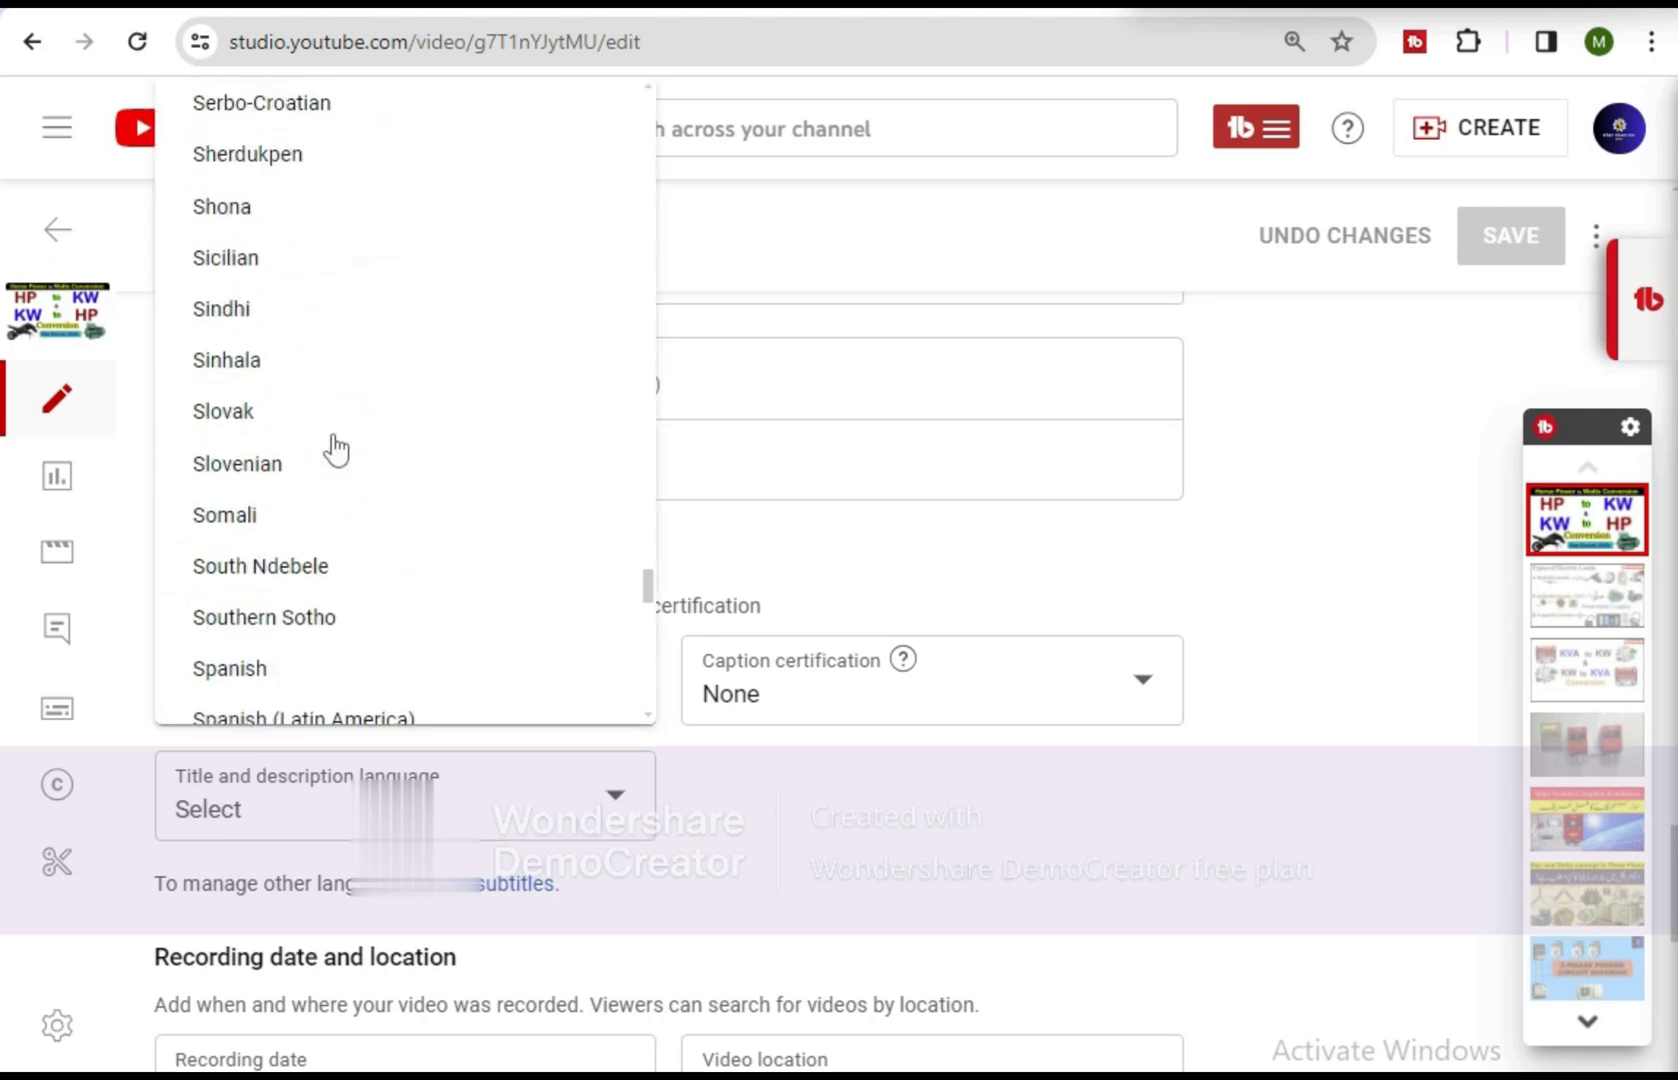
pyautogui.scroll(5, 335, 450)
pyautogui.scroll(3, 335, 450)
pyautogui.scroll(4, 335, 447)
pyautogui.scroll(7, 335, 447)
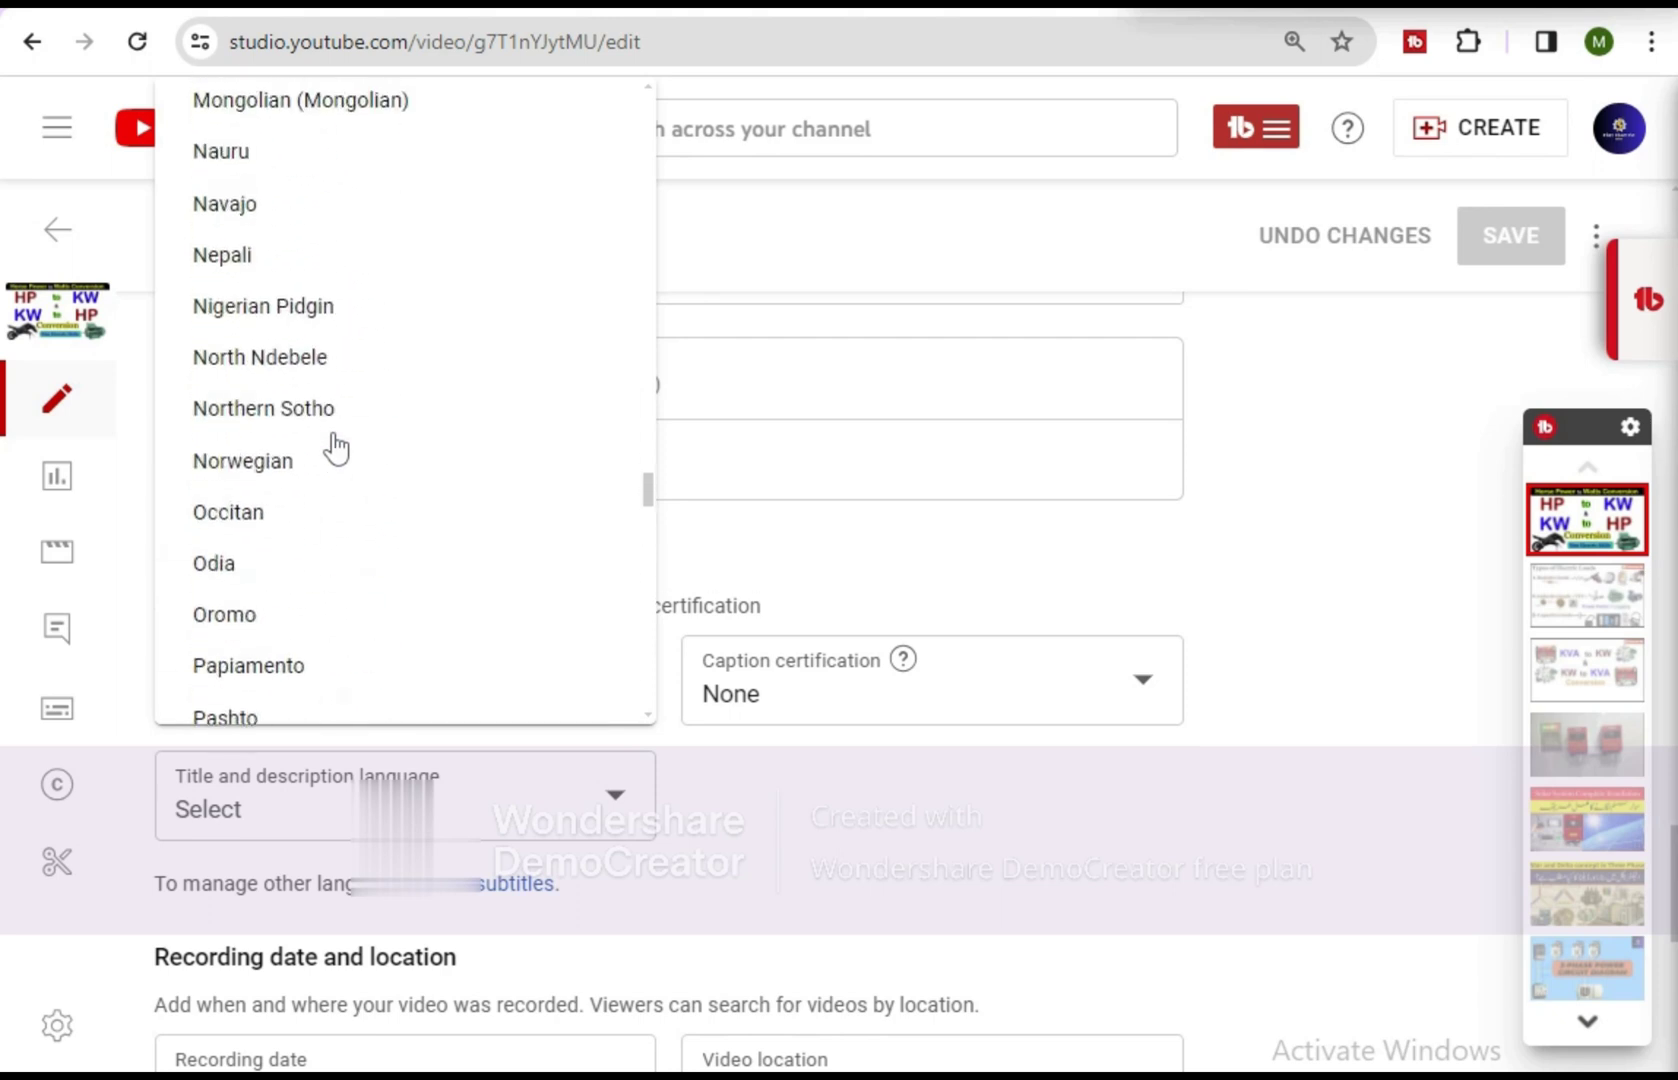
pyautogui.scroll(4, 335, 447)
pyautogui.scroll(3, 335, 447)
pyautogui.scroll(5, 335, 447)
pyautogui.scroll(4, 335, 447)
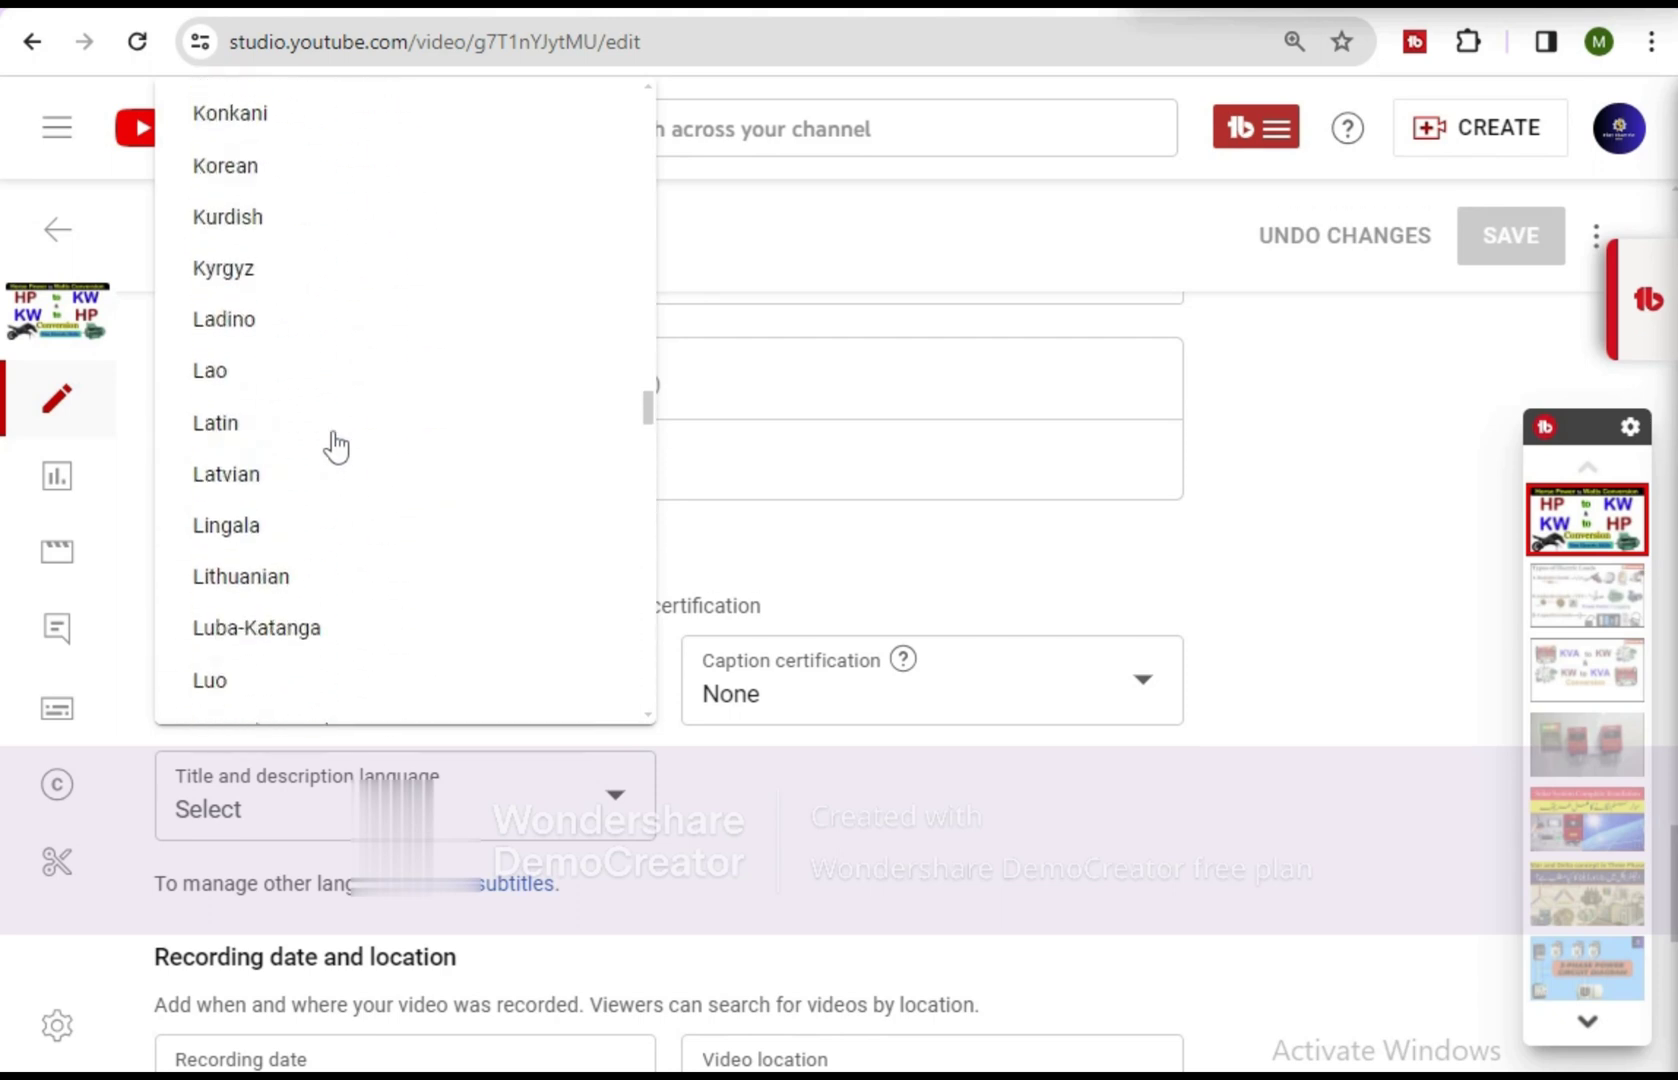
pyautogui.scroll(3, 335, 447)
pyautogui.scroll(1, 335, 447)
pyautogui.scroll(5, 335, 447)
pyautogui.scroll(2, 335, 447)
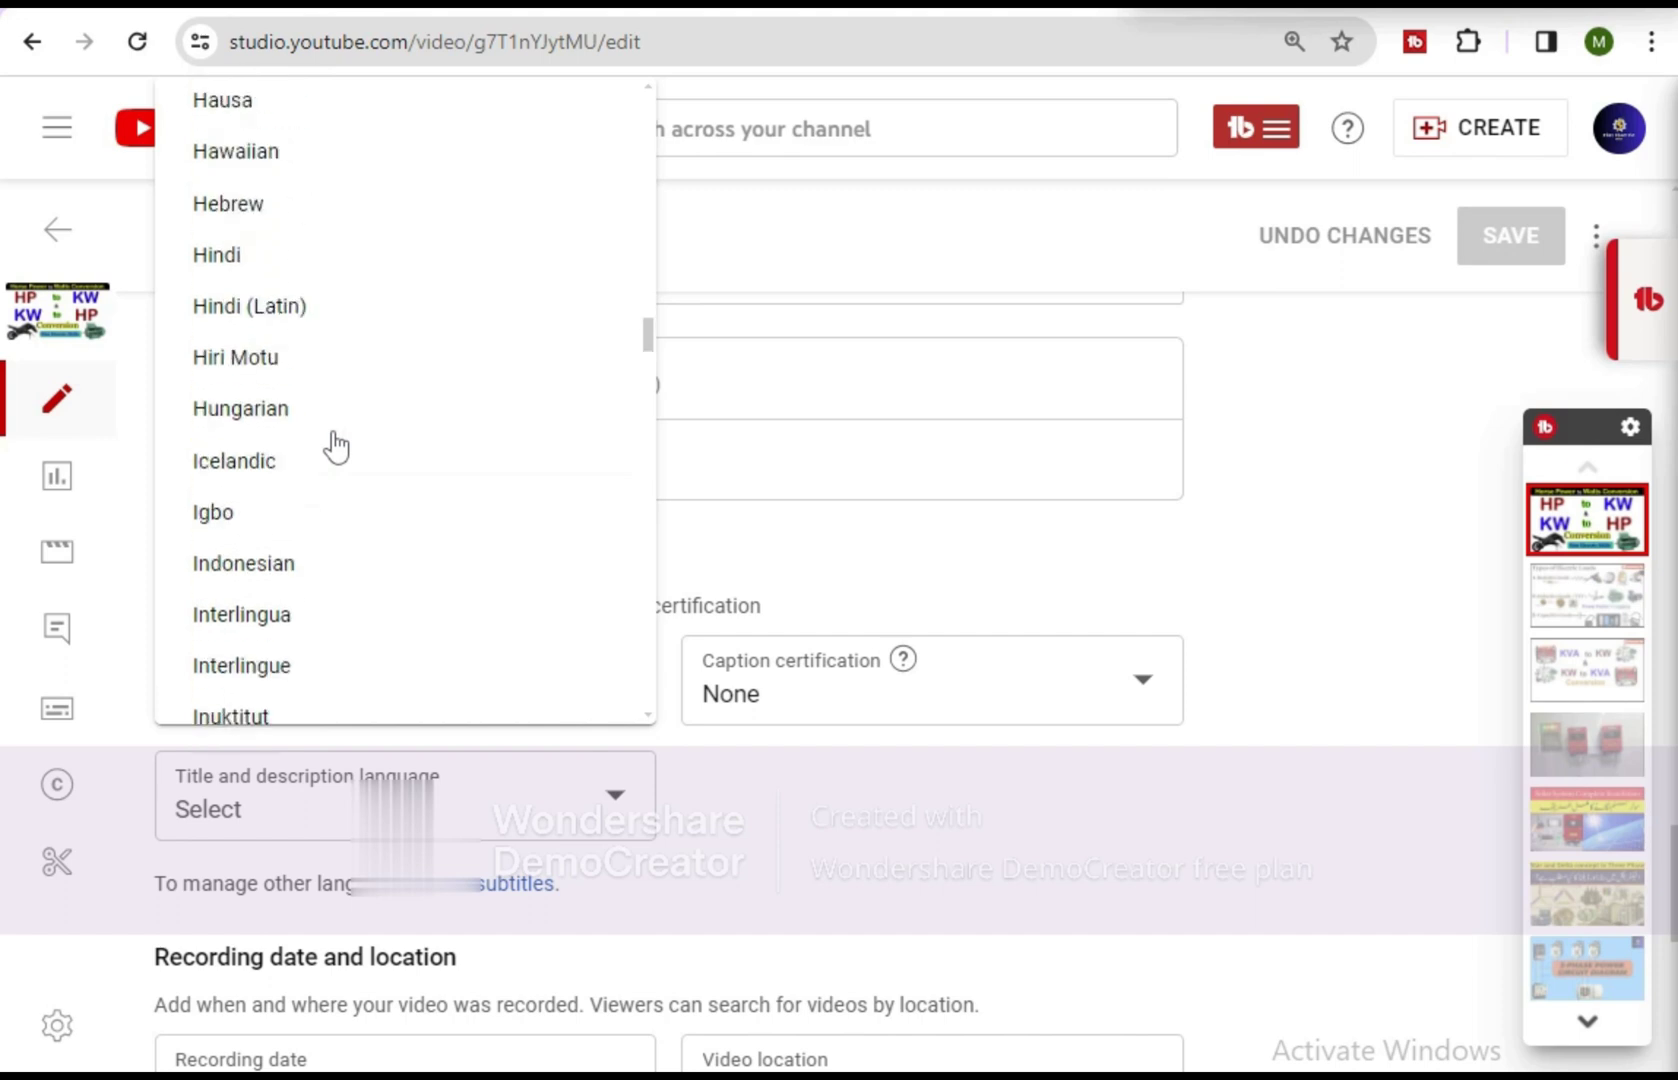
pyautogui.scroll(3, 335, 447)
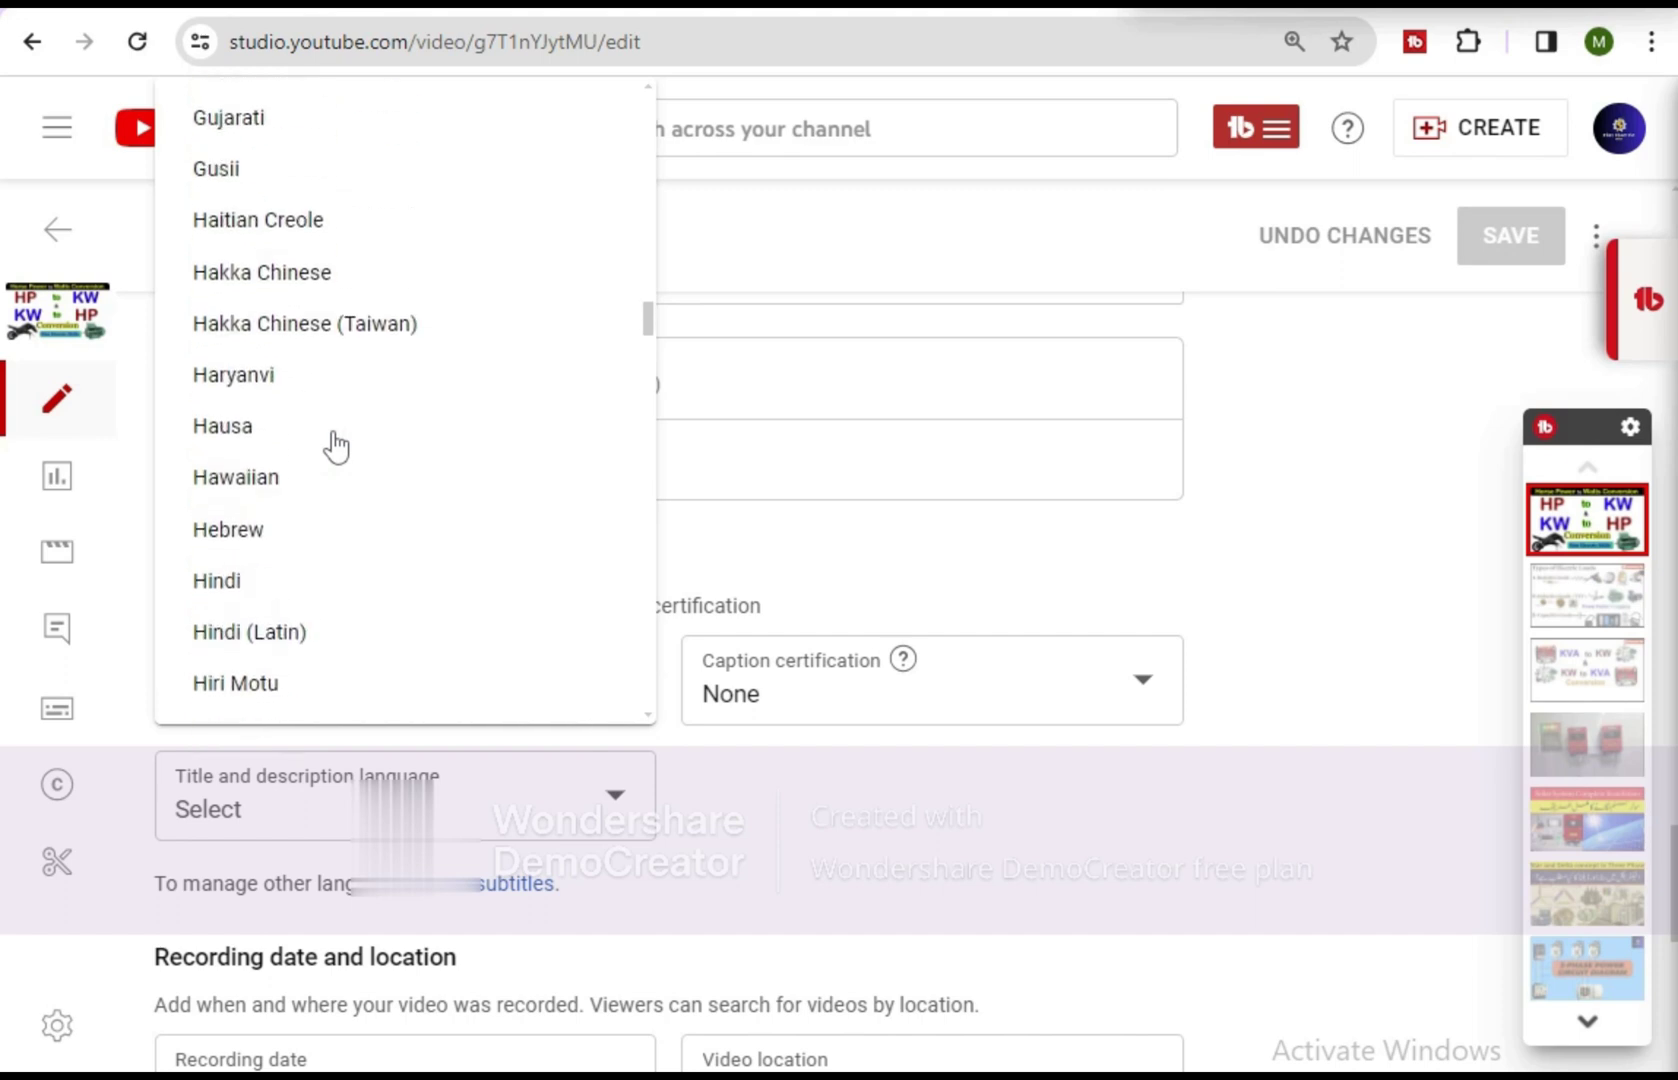
pyautogui.click(238, 590)
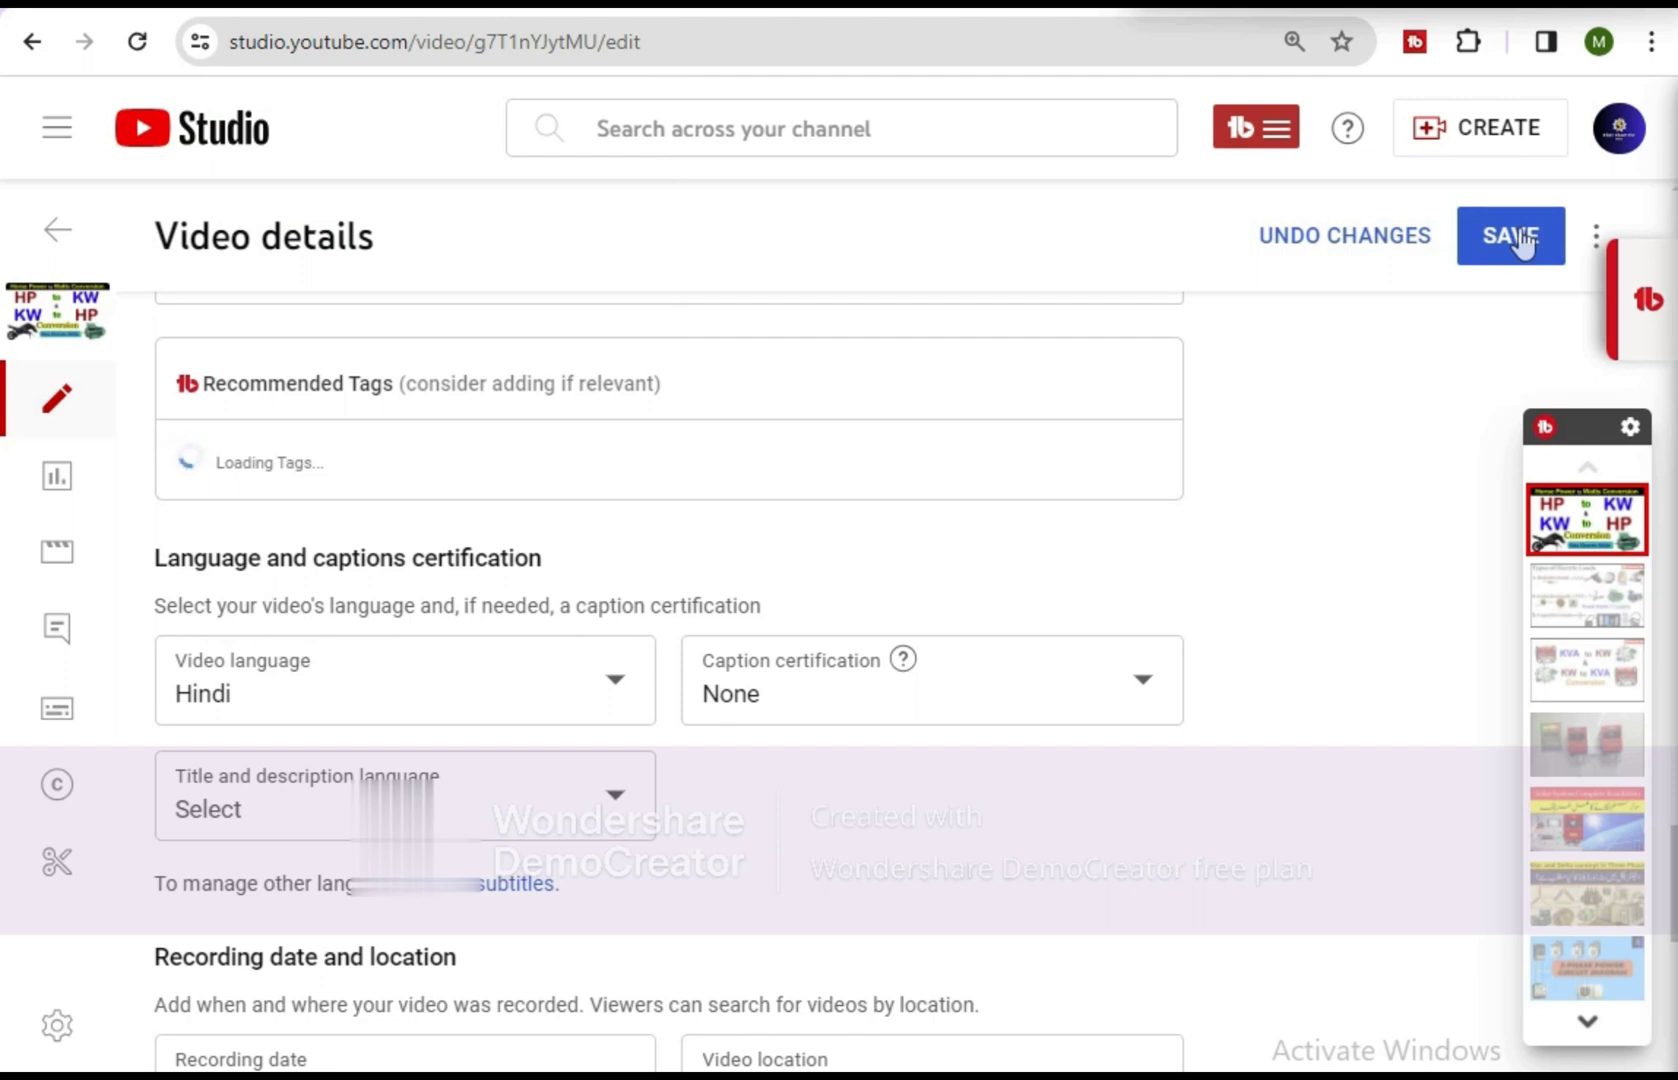
pyautogui.click(1517, 232)
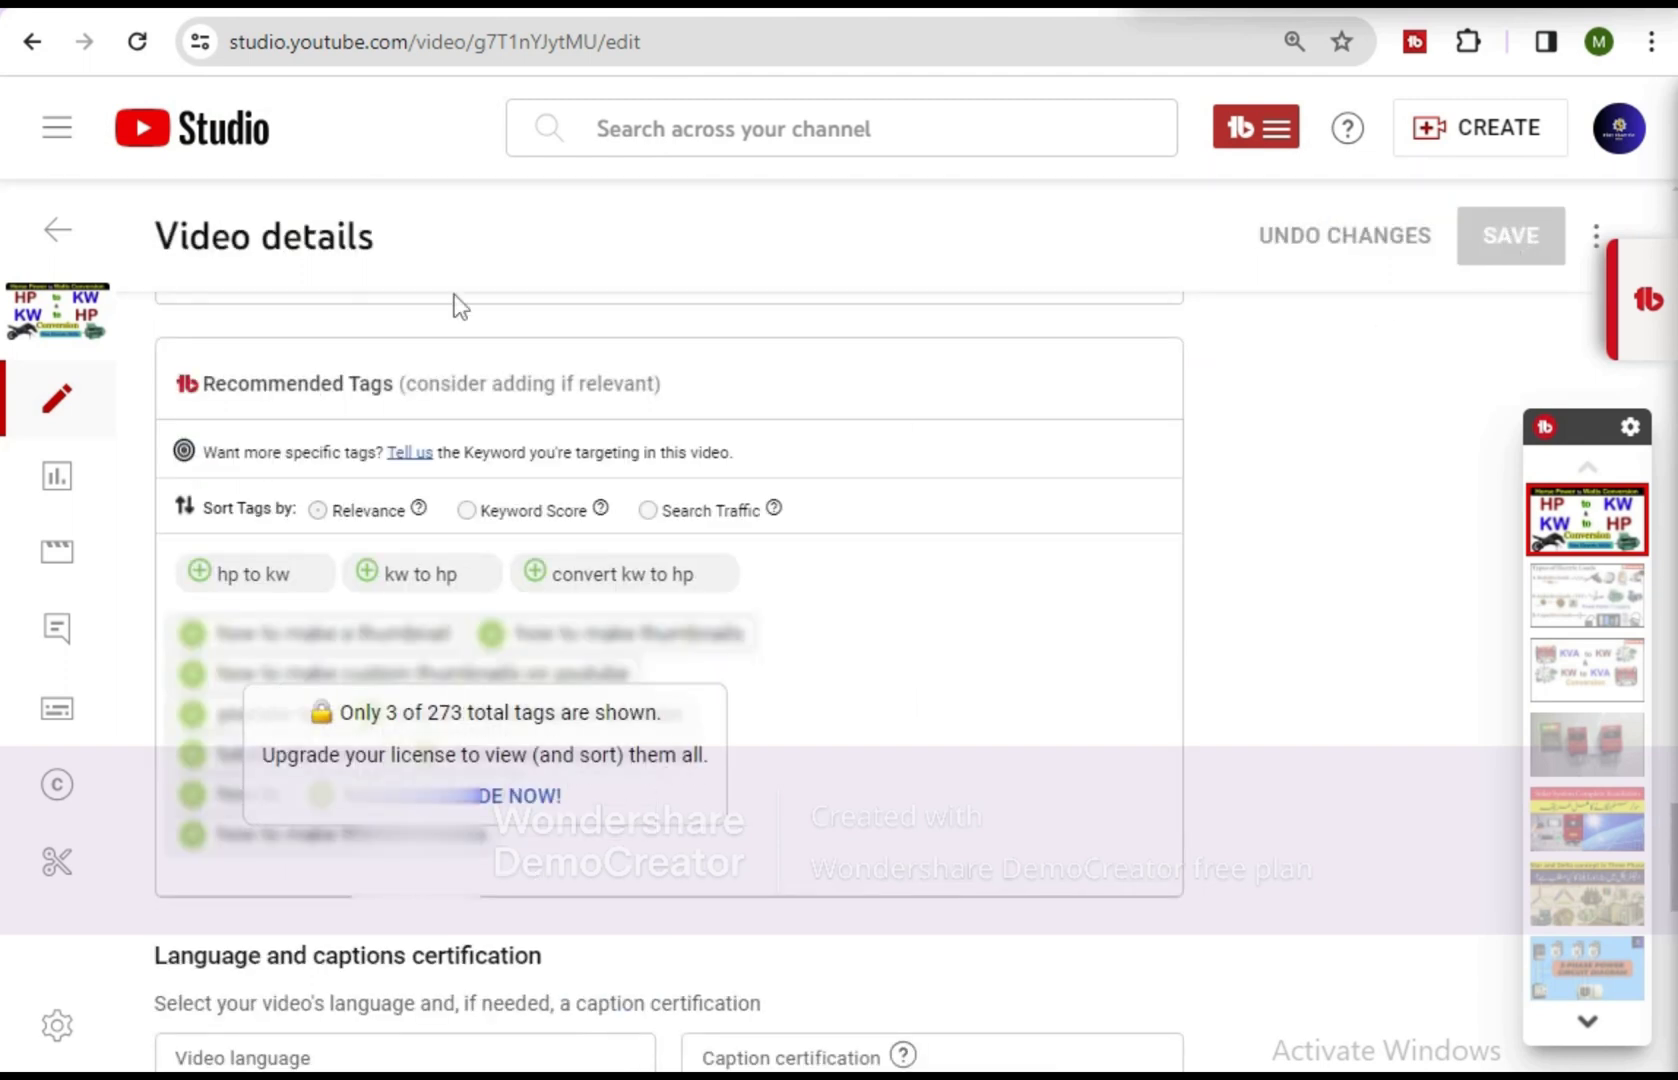
# Go back to the channel and open the horsepower-to-kilowatts video from the Channel subtitles list
pyautogui.click(60, 234)
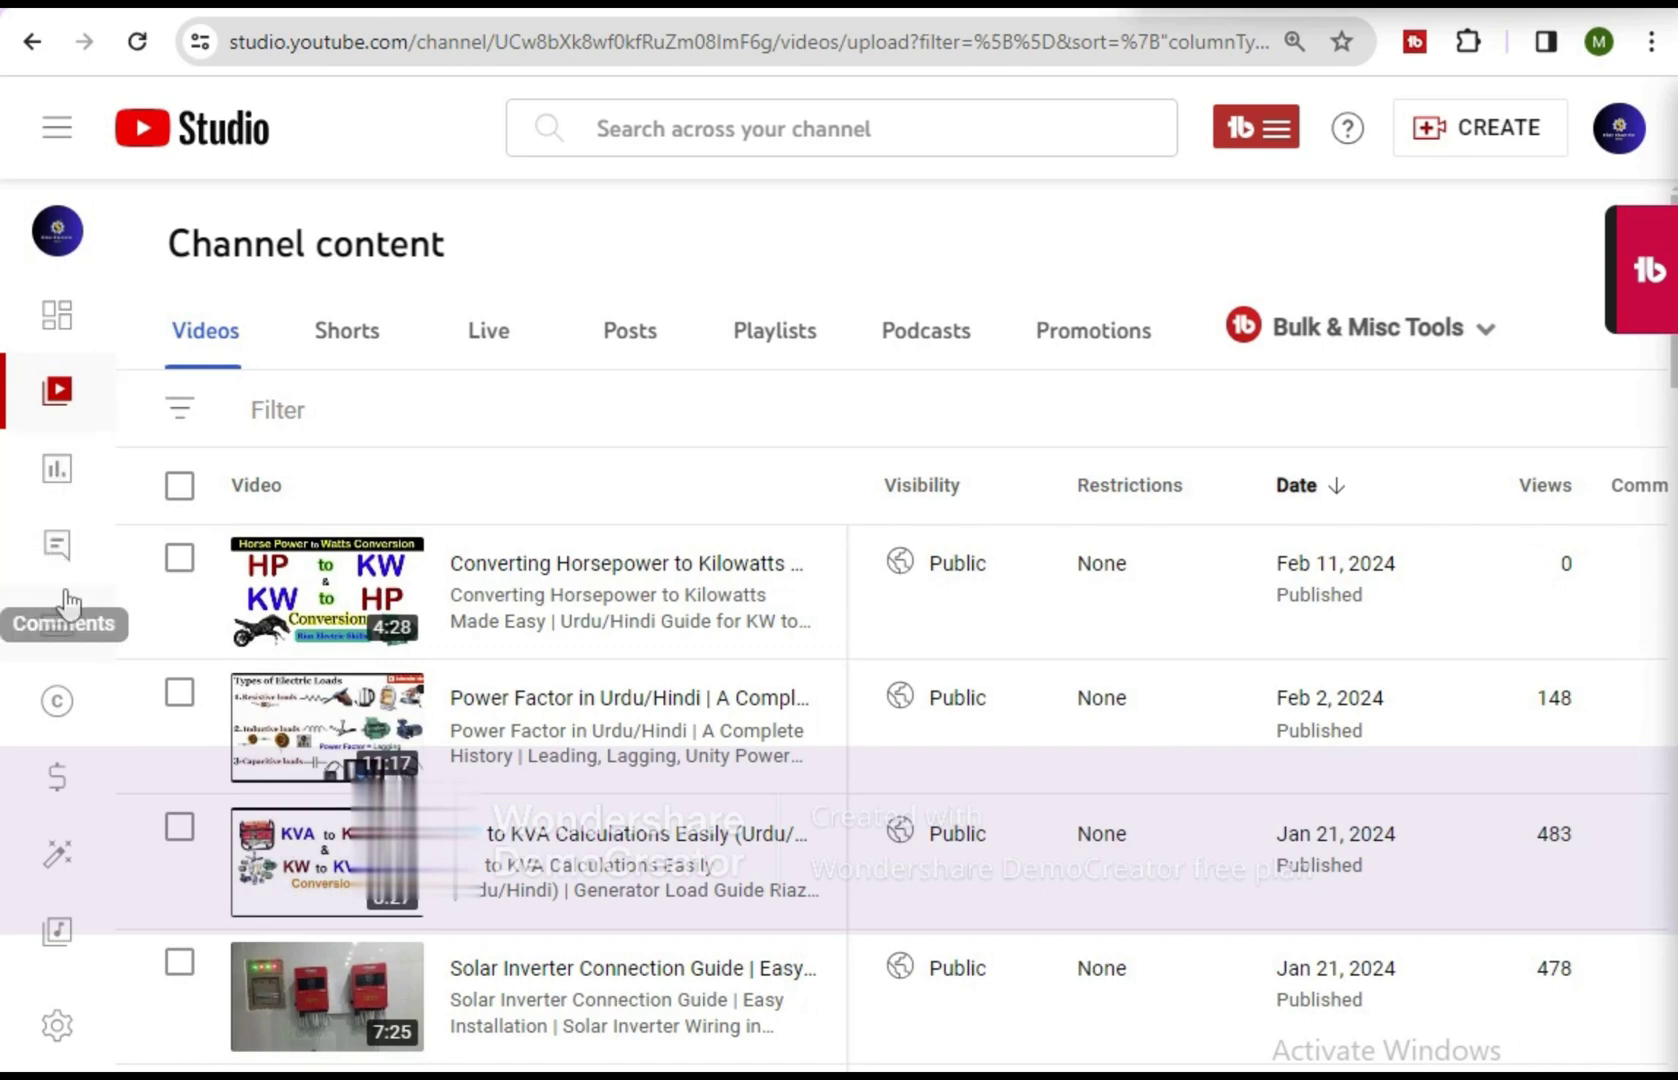
pyautogui.click(61, 637)
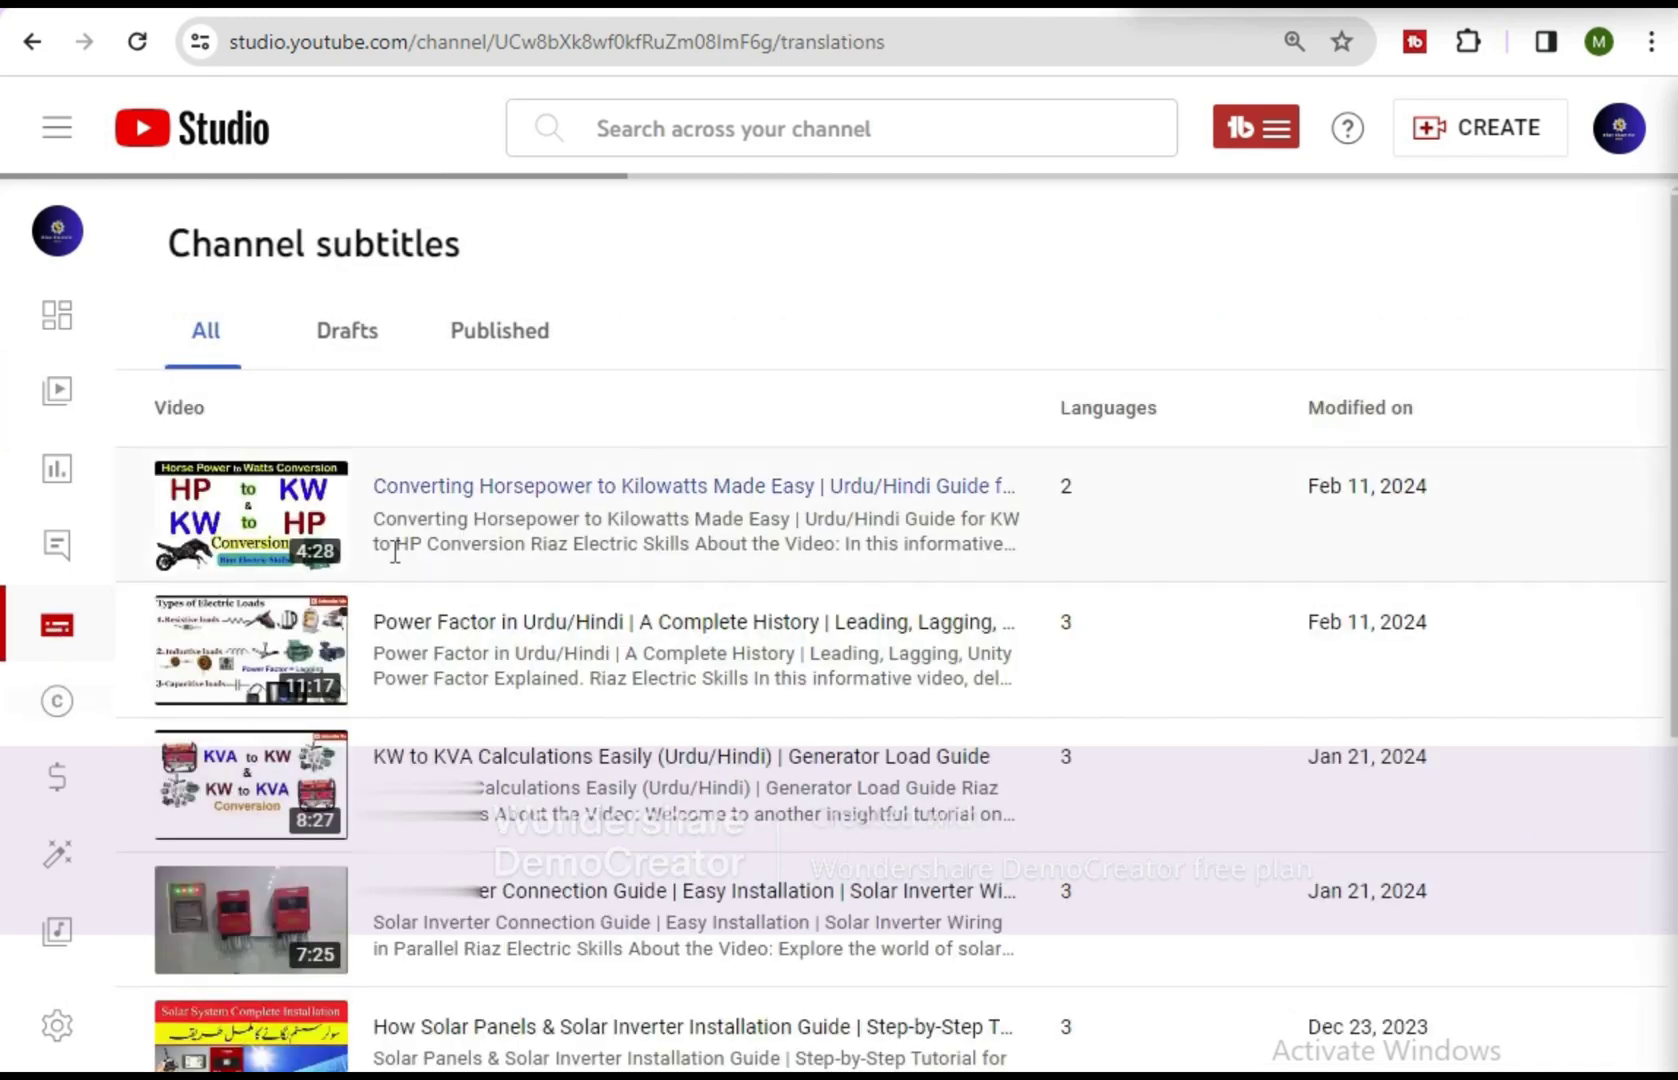
pyautogui.click(510, 498)
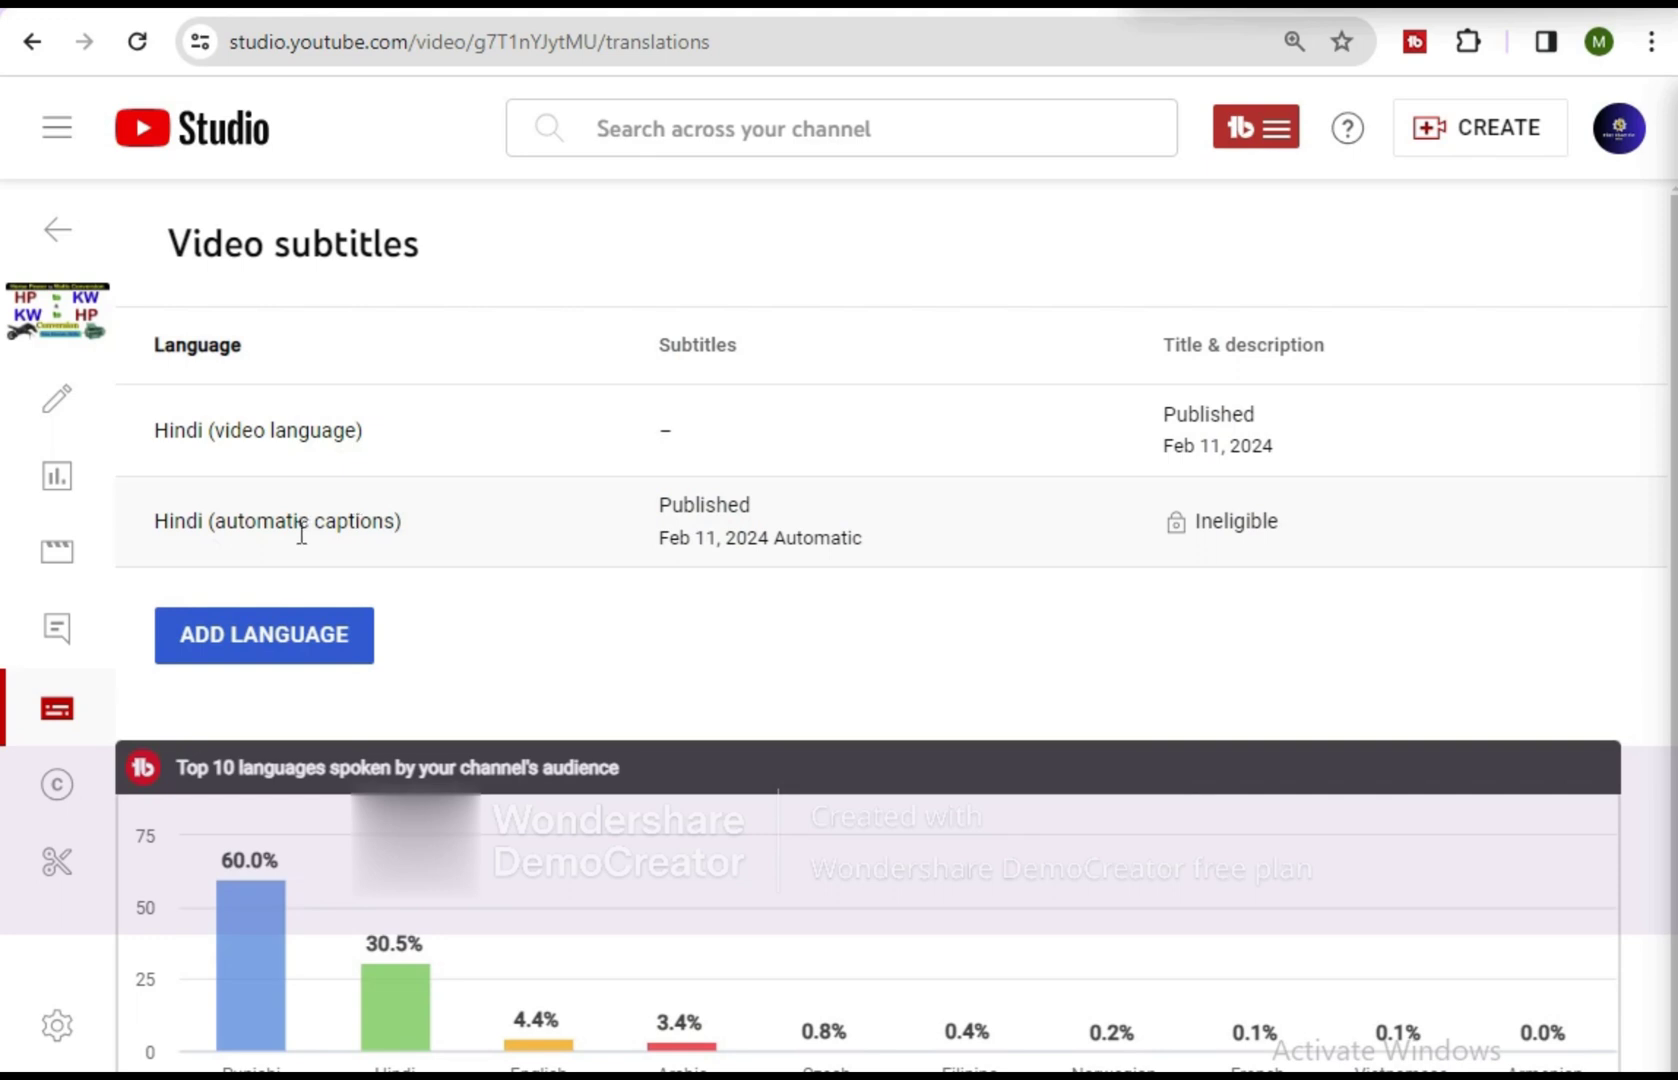
pyautogui.moveTo(695, 522)
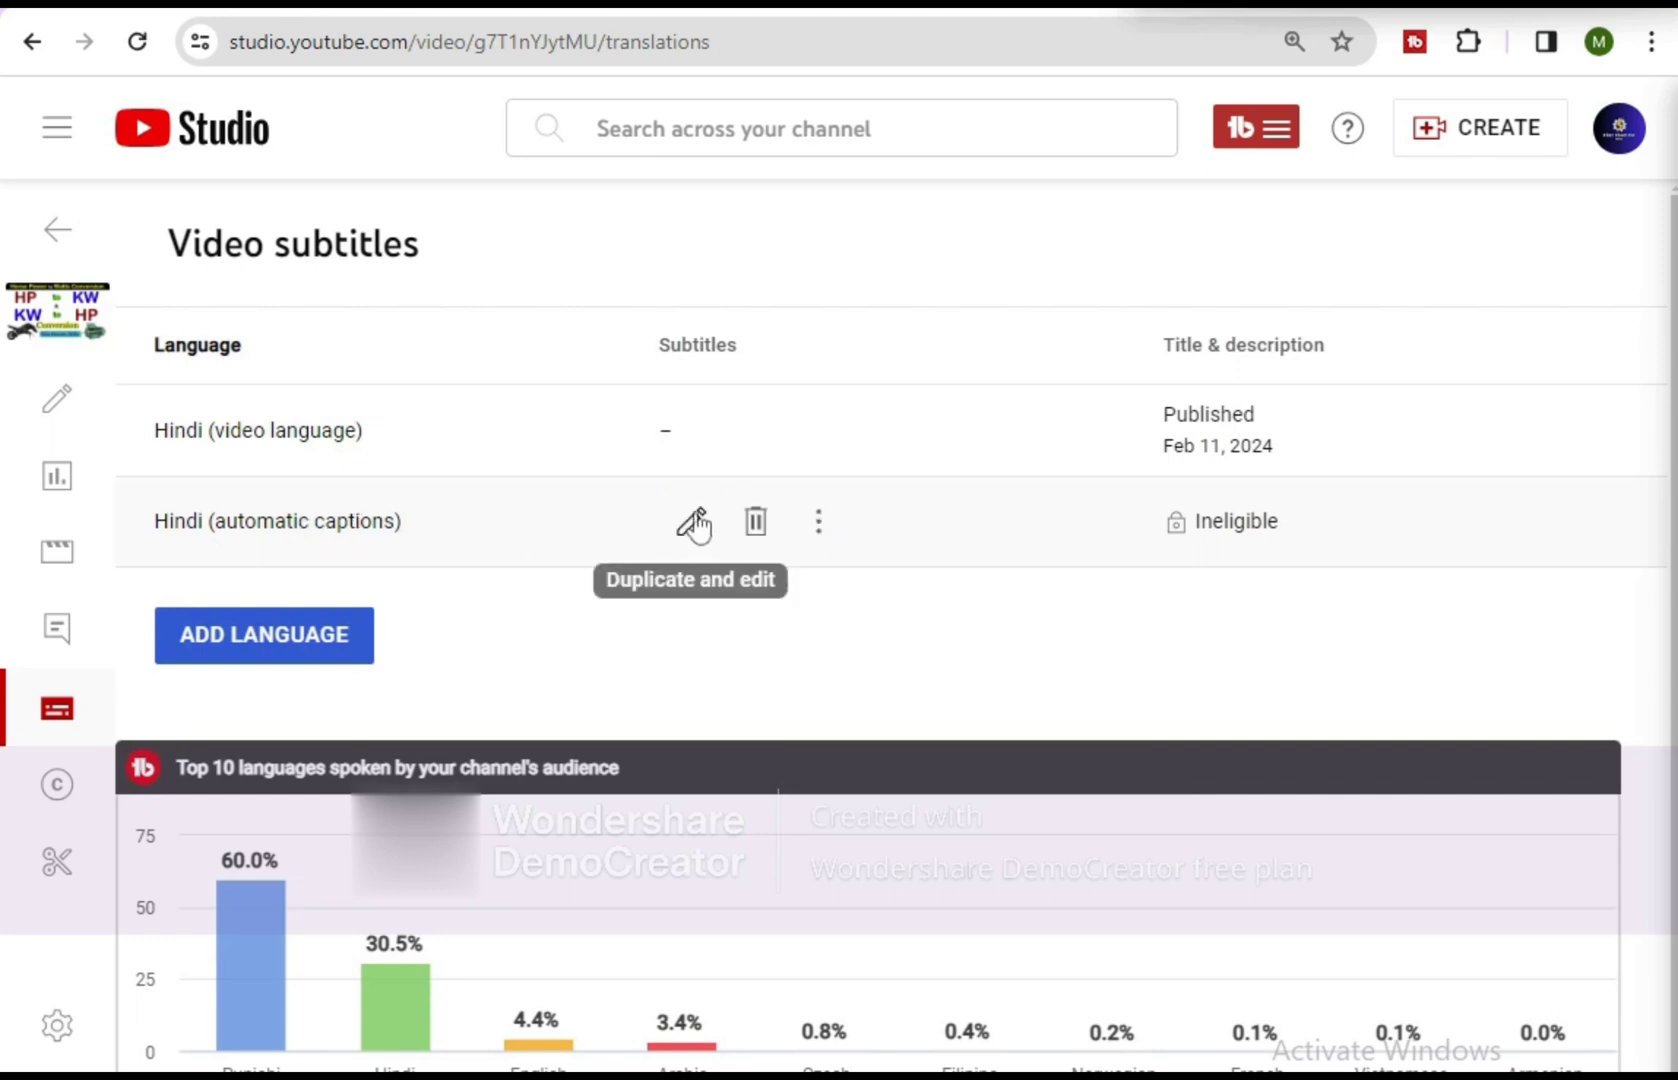
# Duplicate the Hindi automatic captions and publish them as the Hindi video-language subtitles
pyautogui.click(695, 523)
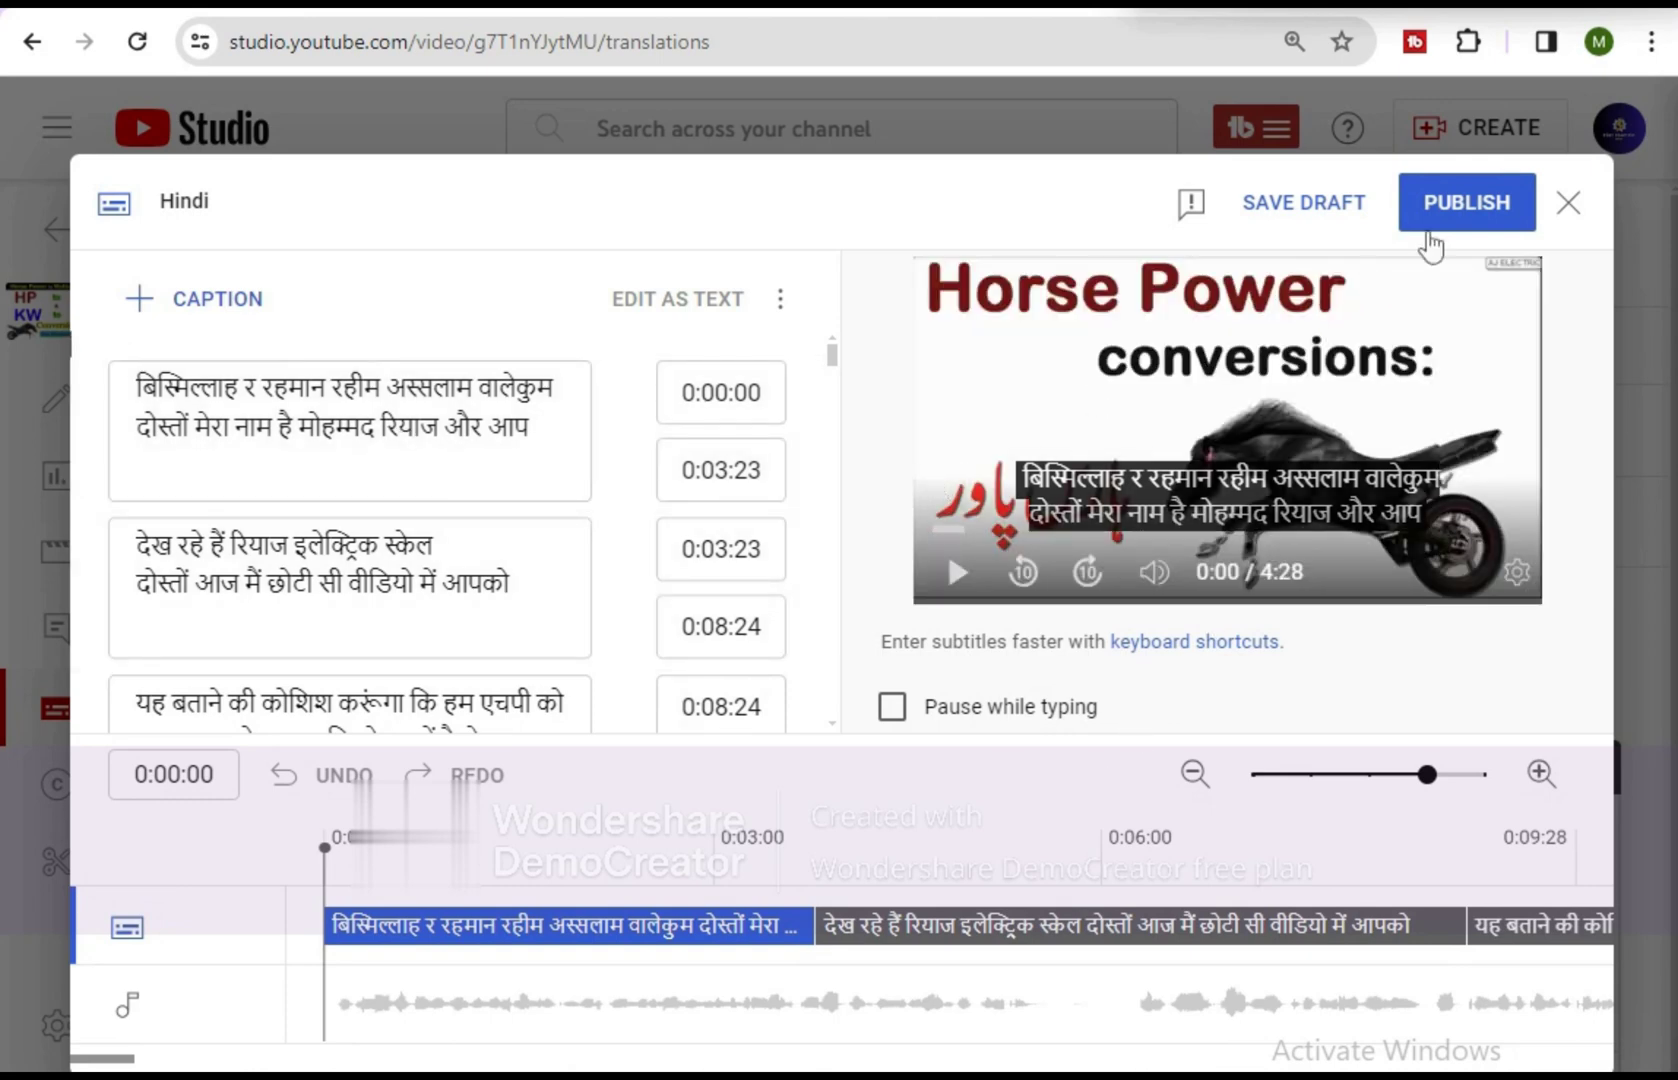
pyautogui.click(1457, 212)
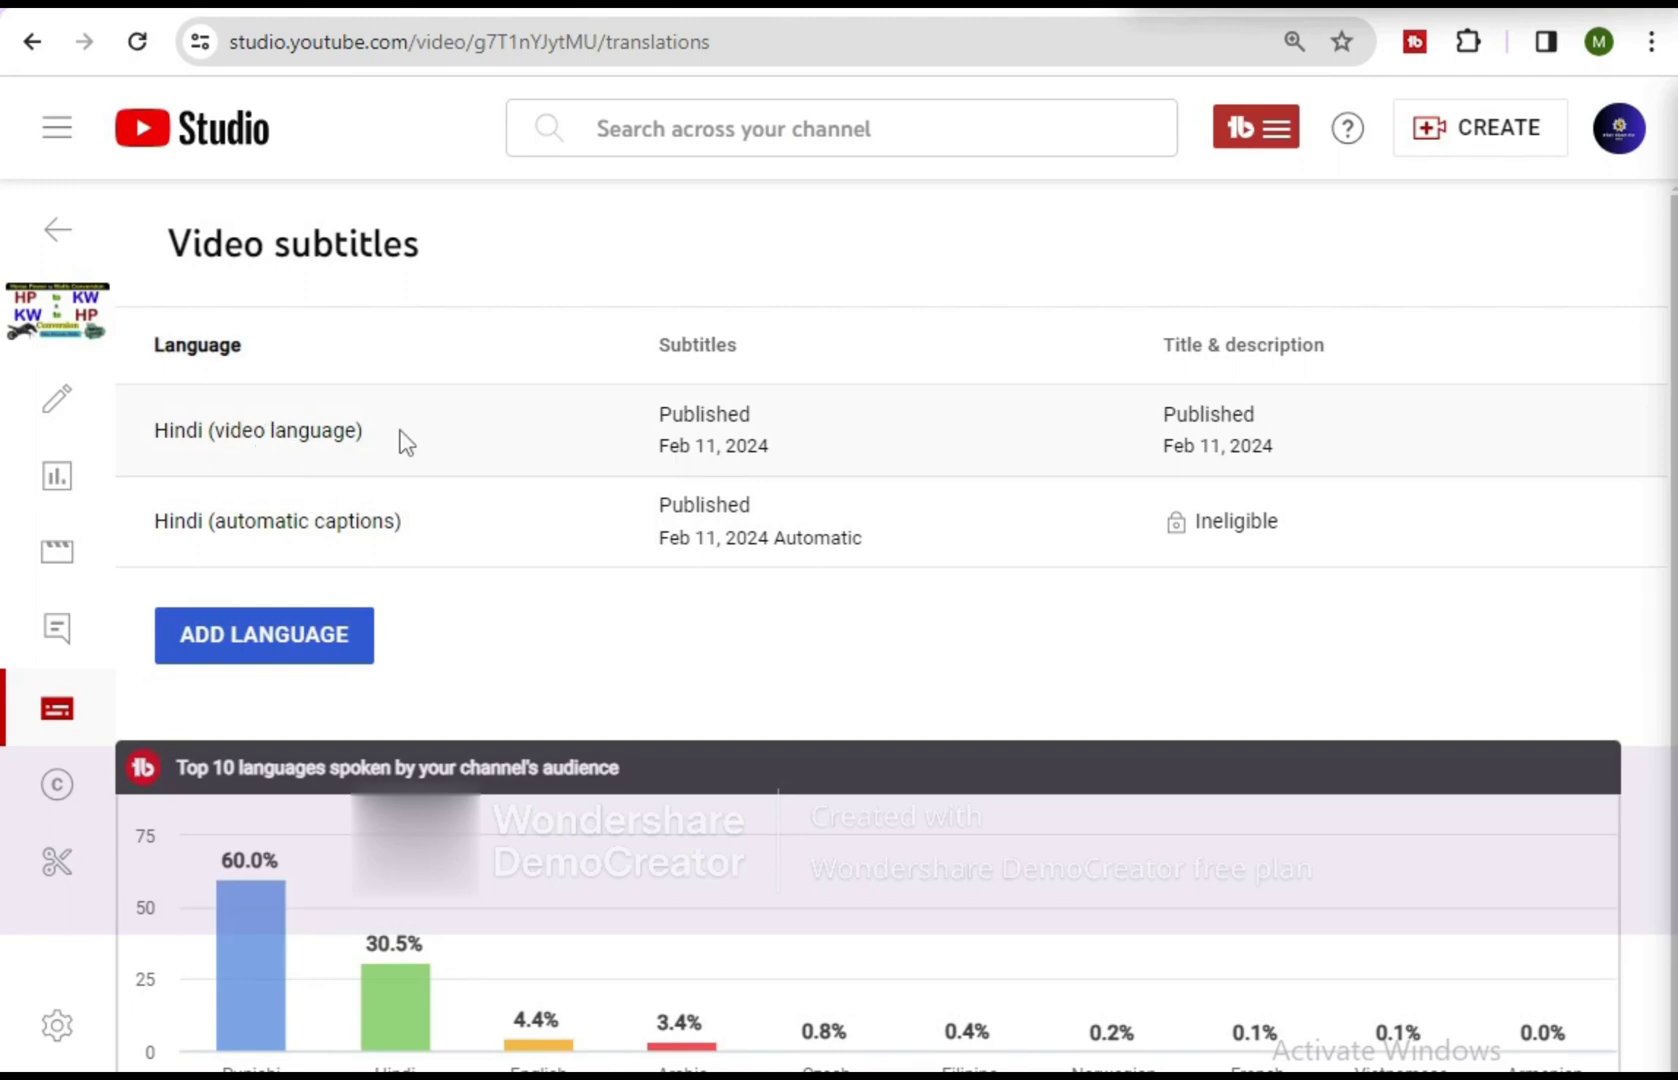
pyautogui.moveTo(691, 434)
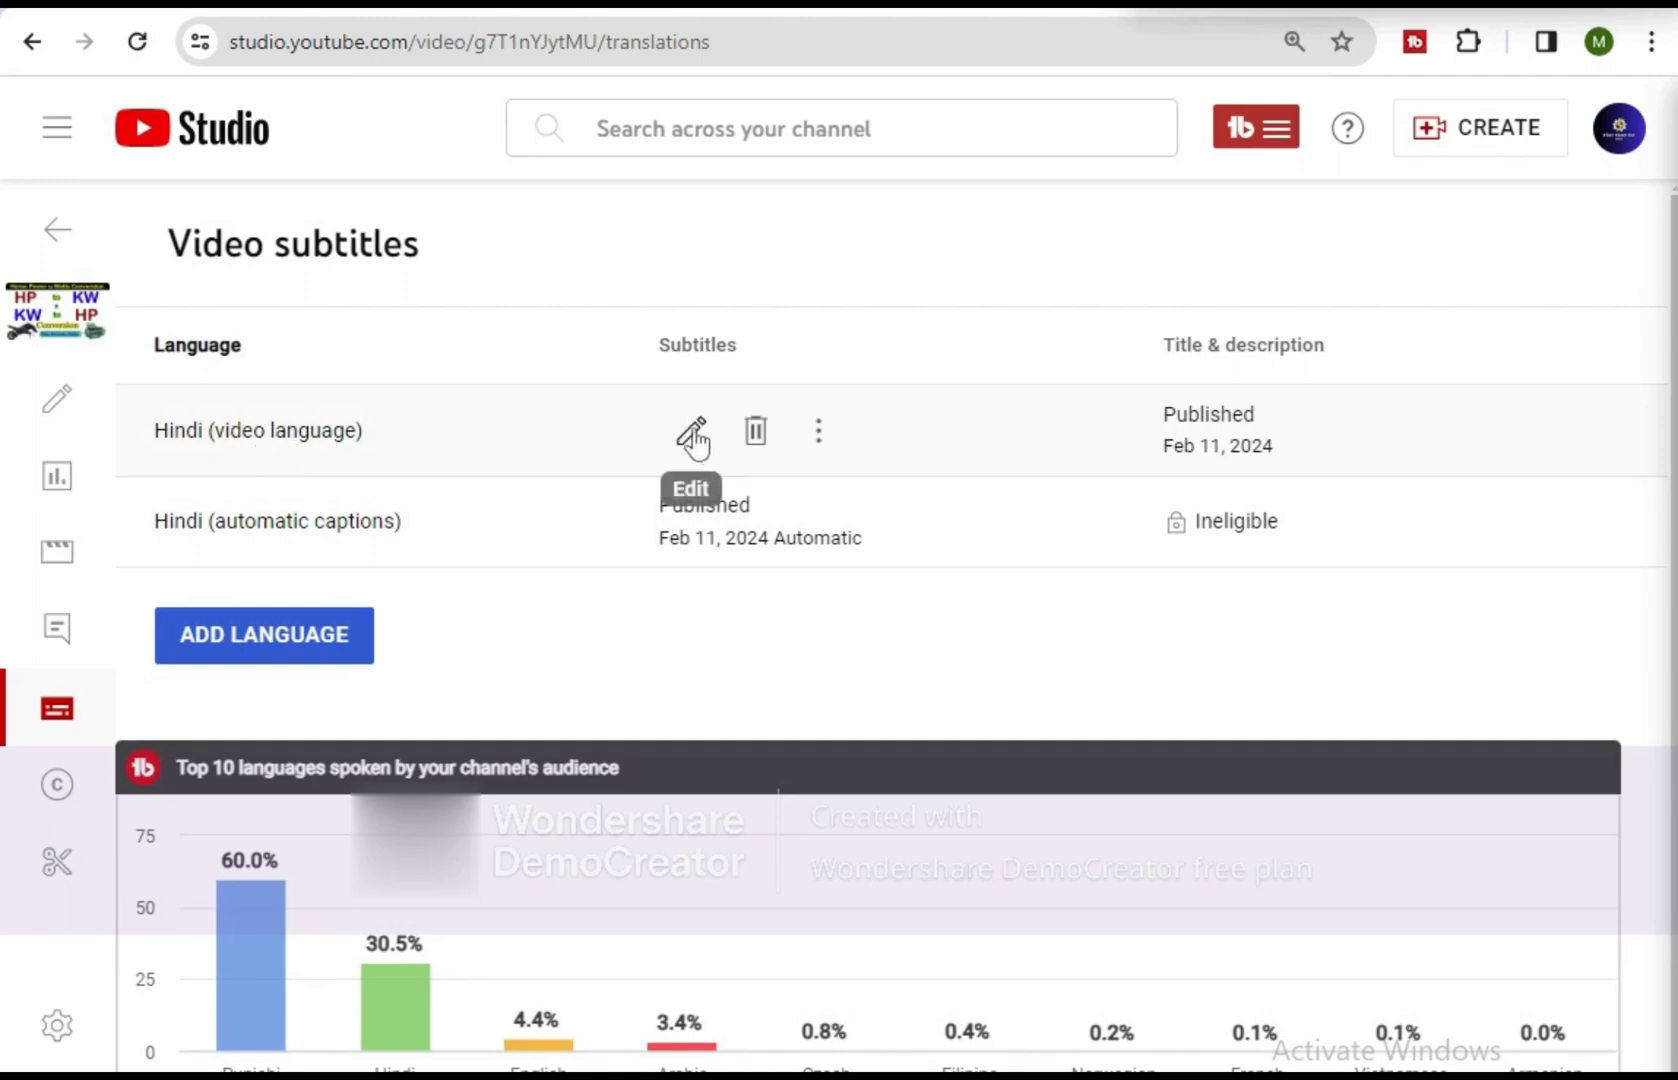
pyautogui.click(692, 435)
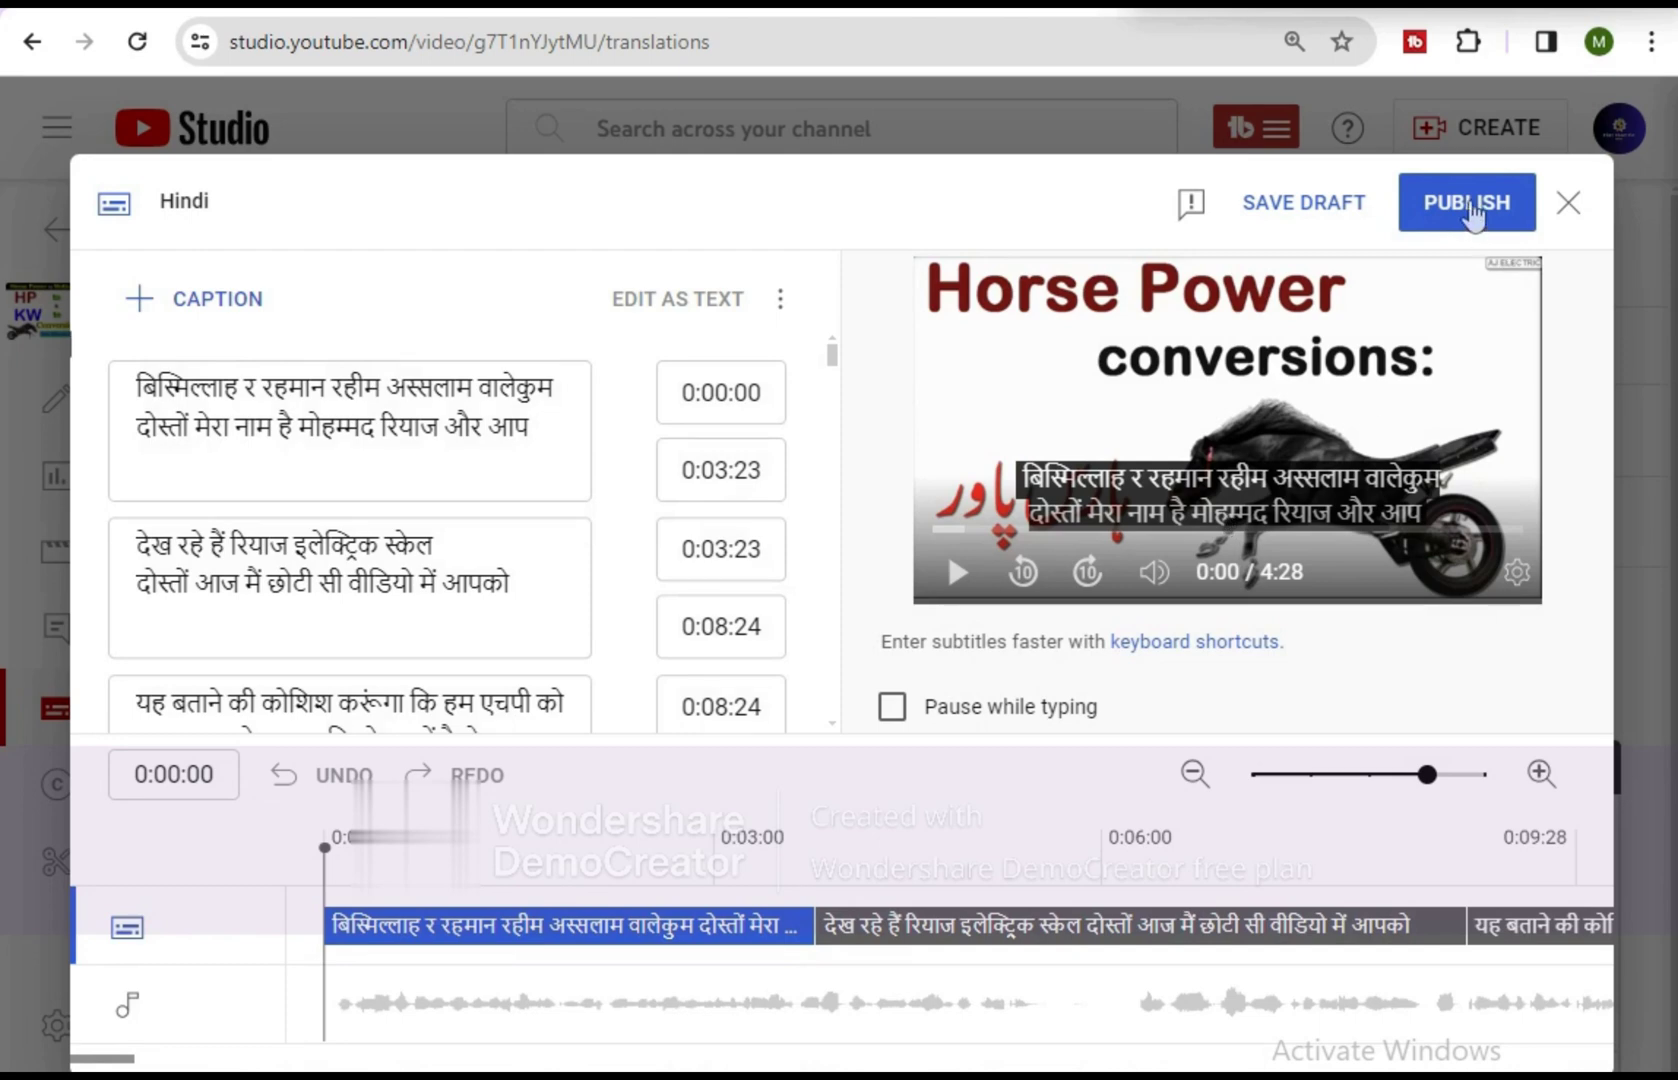
pyautogui.click(1470, 205)
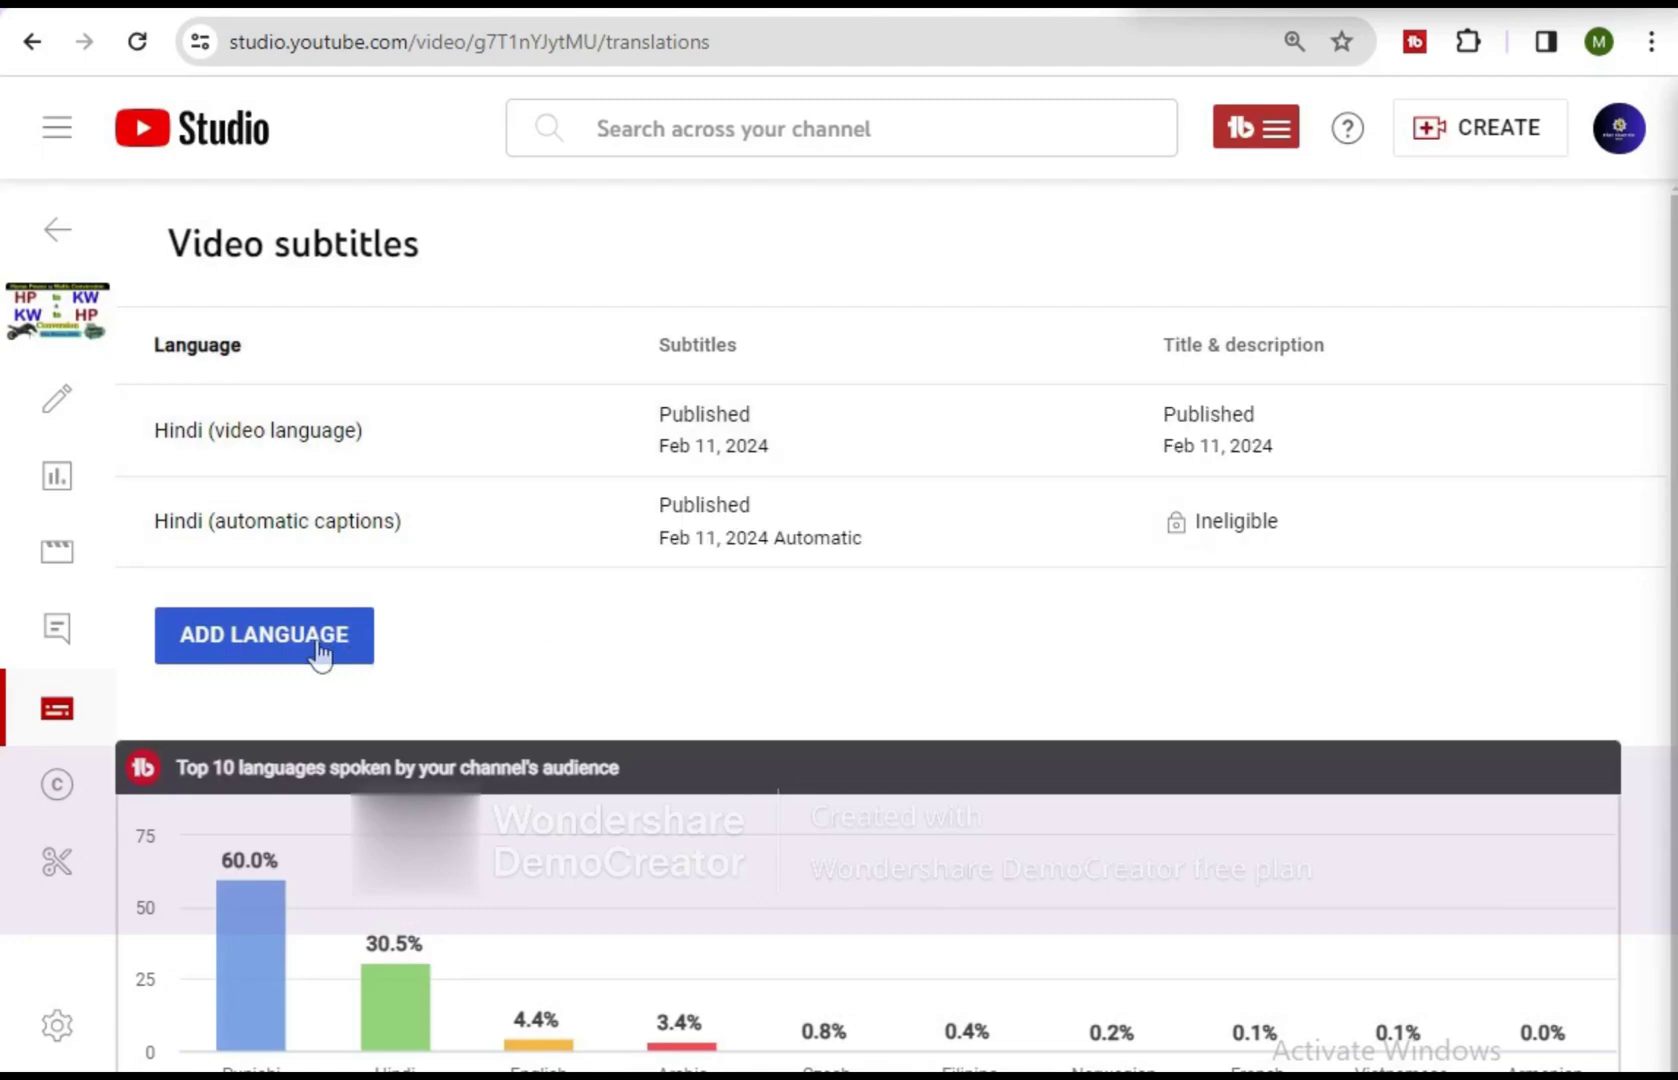
# Add English to the subtitle languages and start adding English subtitles
pyautogui.click(270, 652)
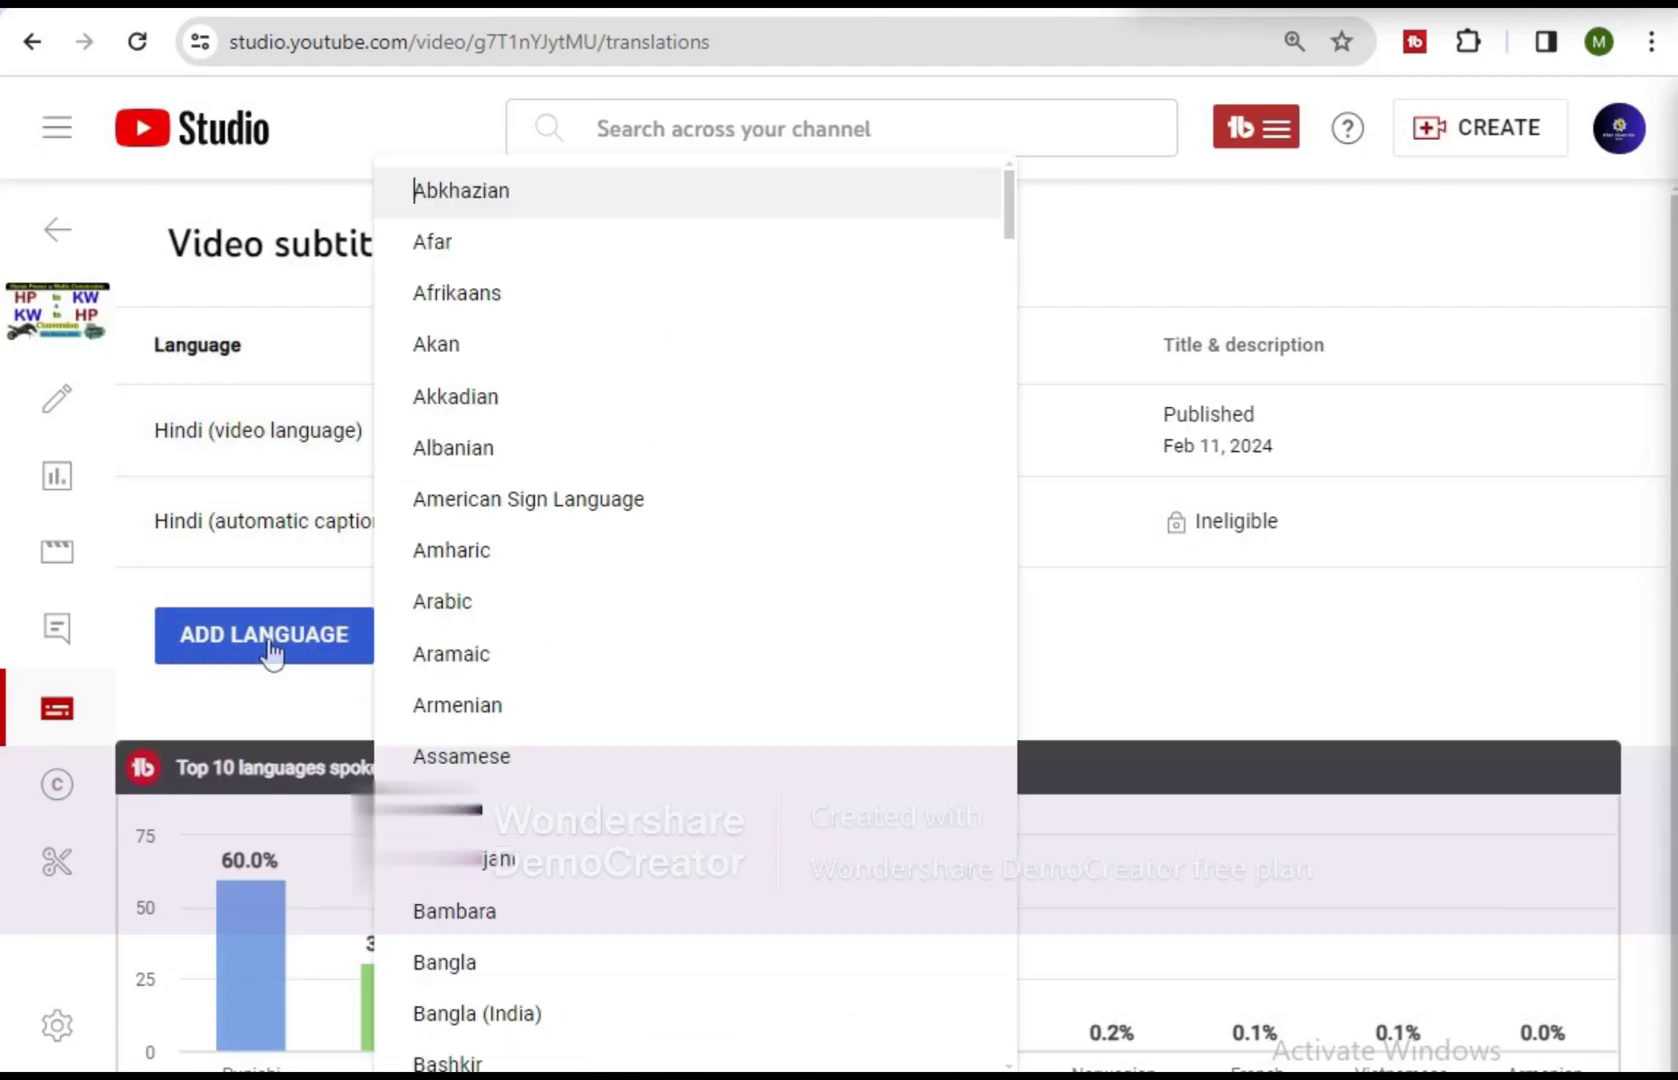
pyautogui.scroll(-1, 490, 460)
pyautogui.scroll(-5, 490, 460)
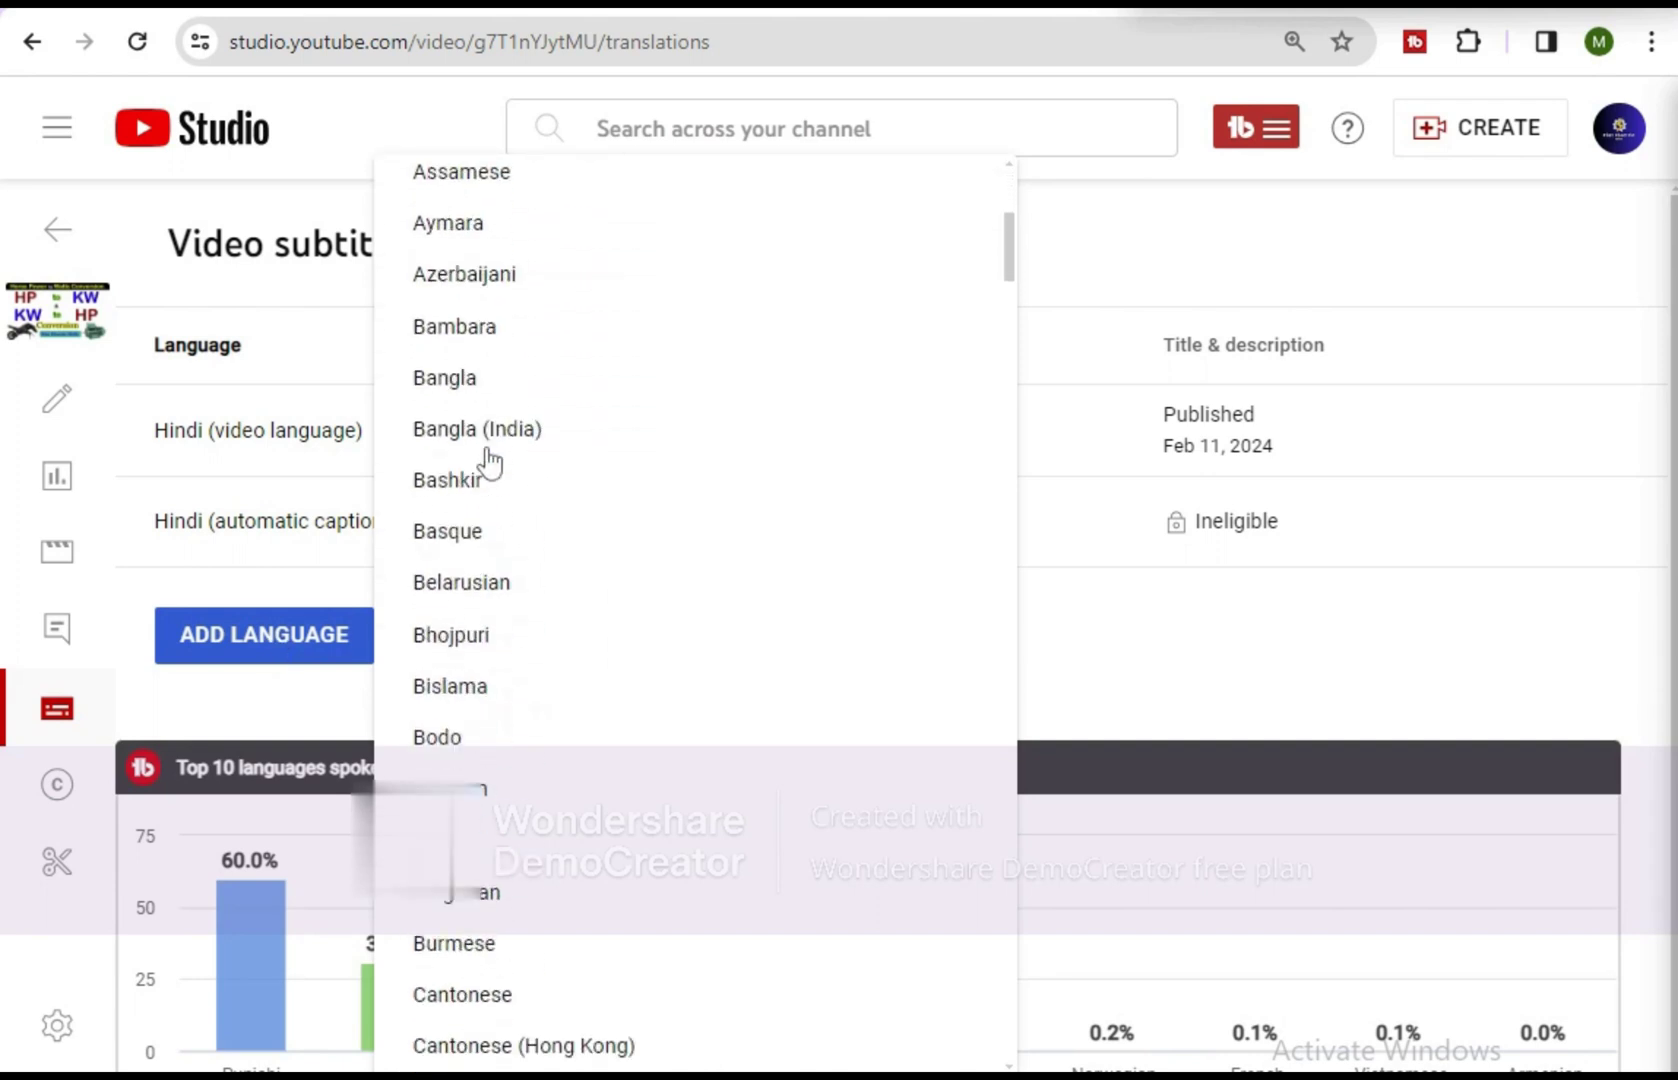
pyautogui.scroll(-1, 490, 470)
pyautogui.scroll(-7, 490, 475)
pyautogui.scroll(-5, 490, 485)
pyautogui.scroll(-1, 490, 490)
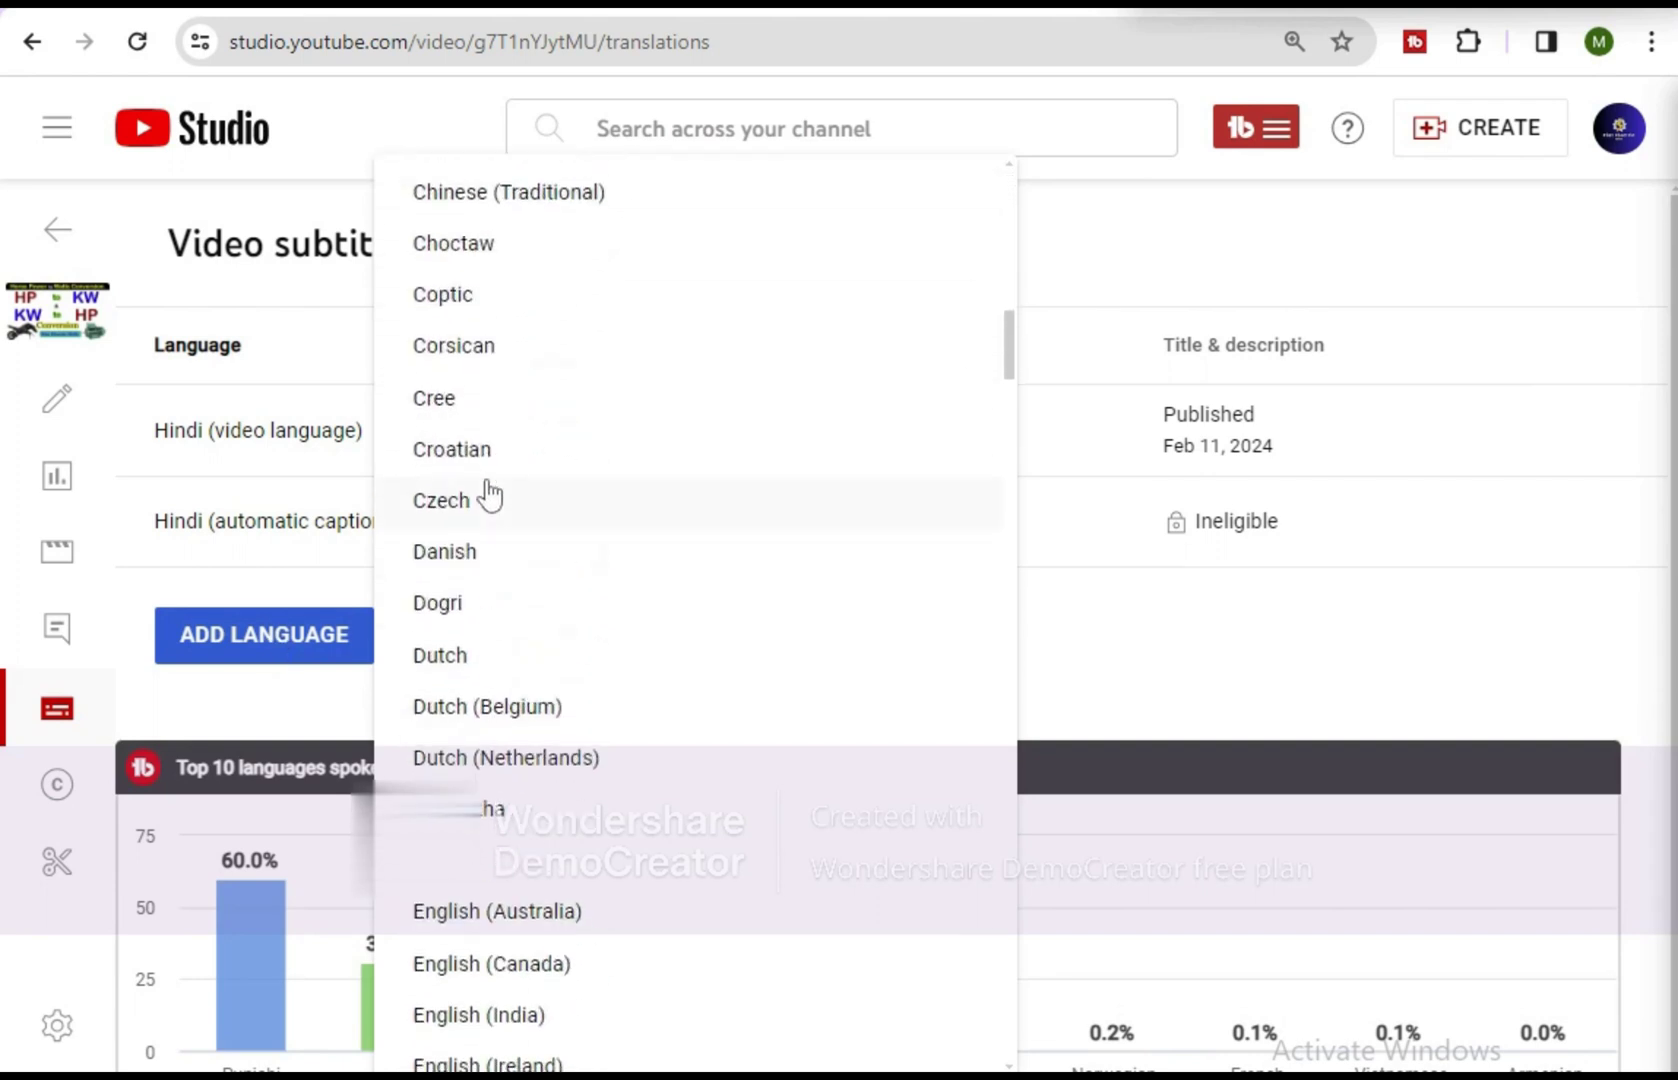
pyautogui.scroll(-3, 490, 490)
pyautogui.scroll(-5, 490, 490)
pyautogui.scroll(2, 490, 490)
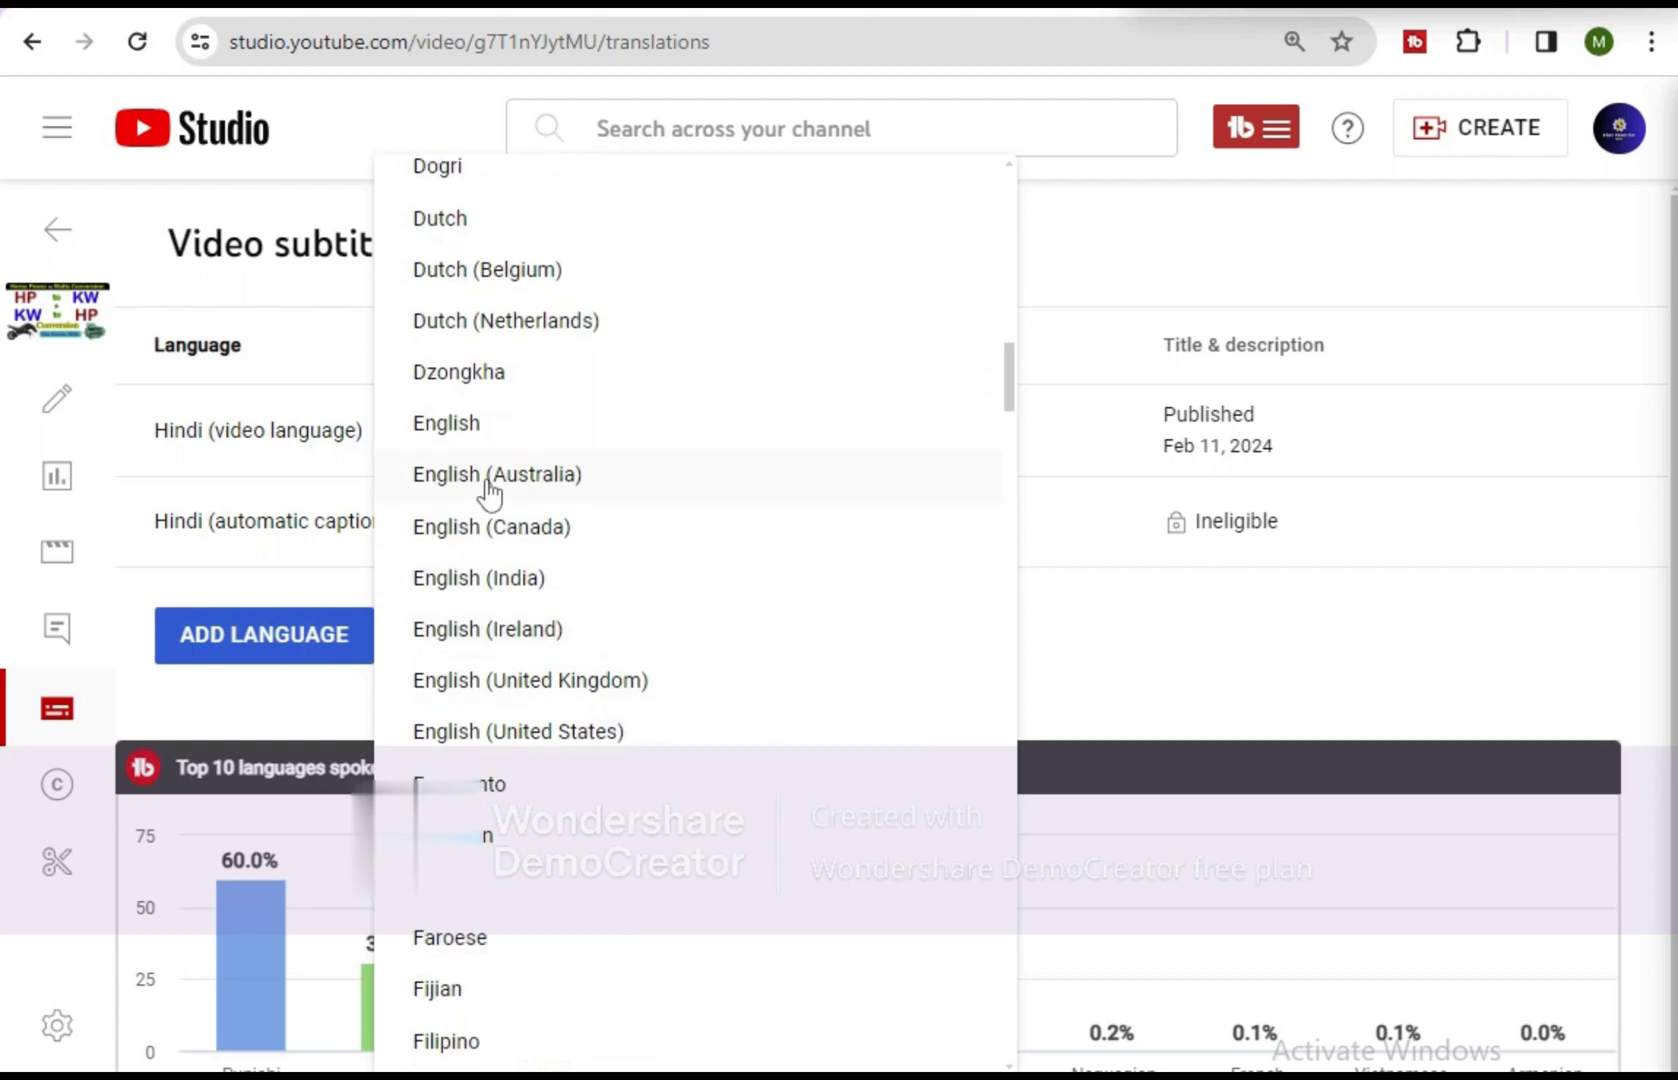
pyautogui.click(458, 428)
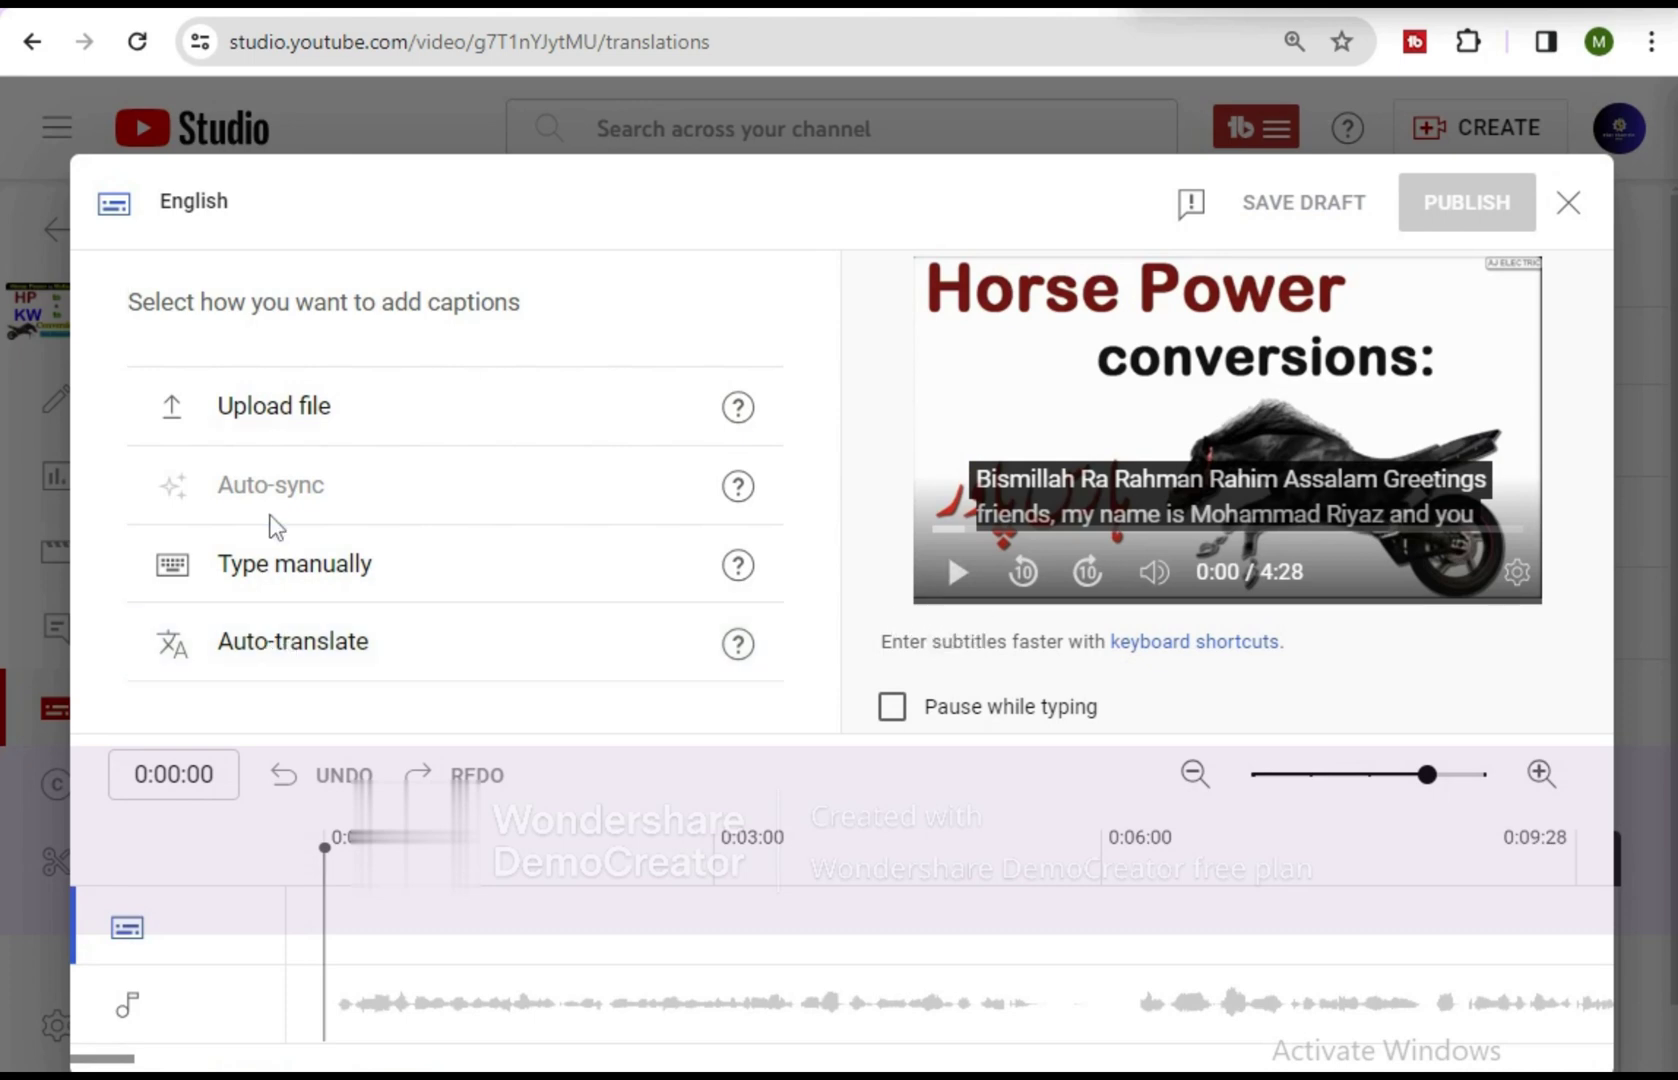
# Auto-translate the captions into English, fix the name's spelling in the first caption, and review
pyautogui.click(299, 651)
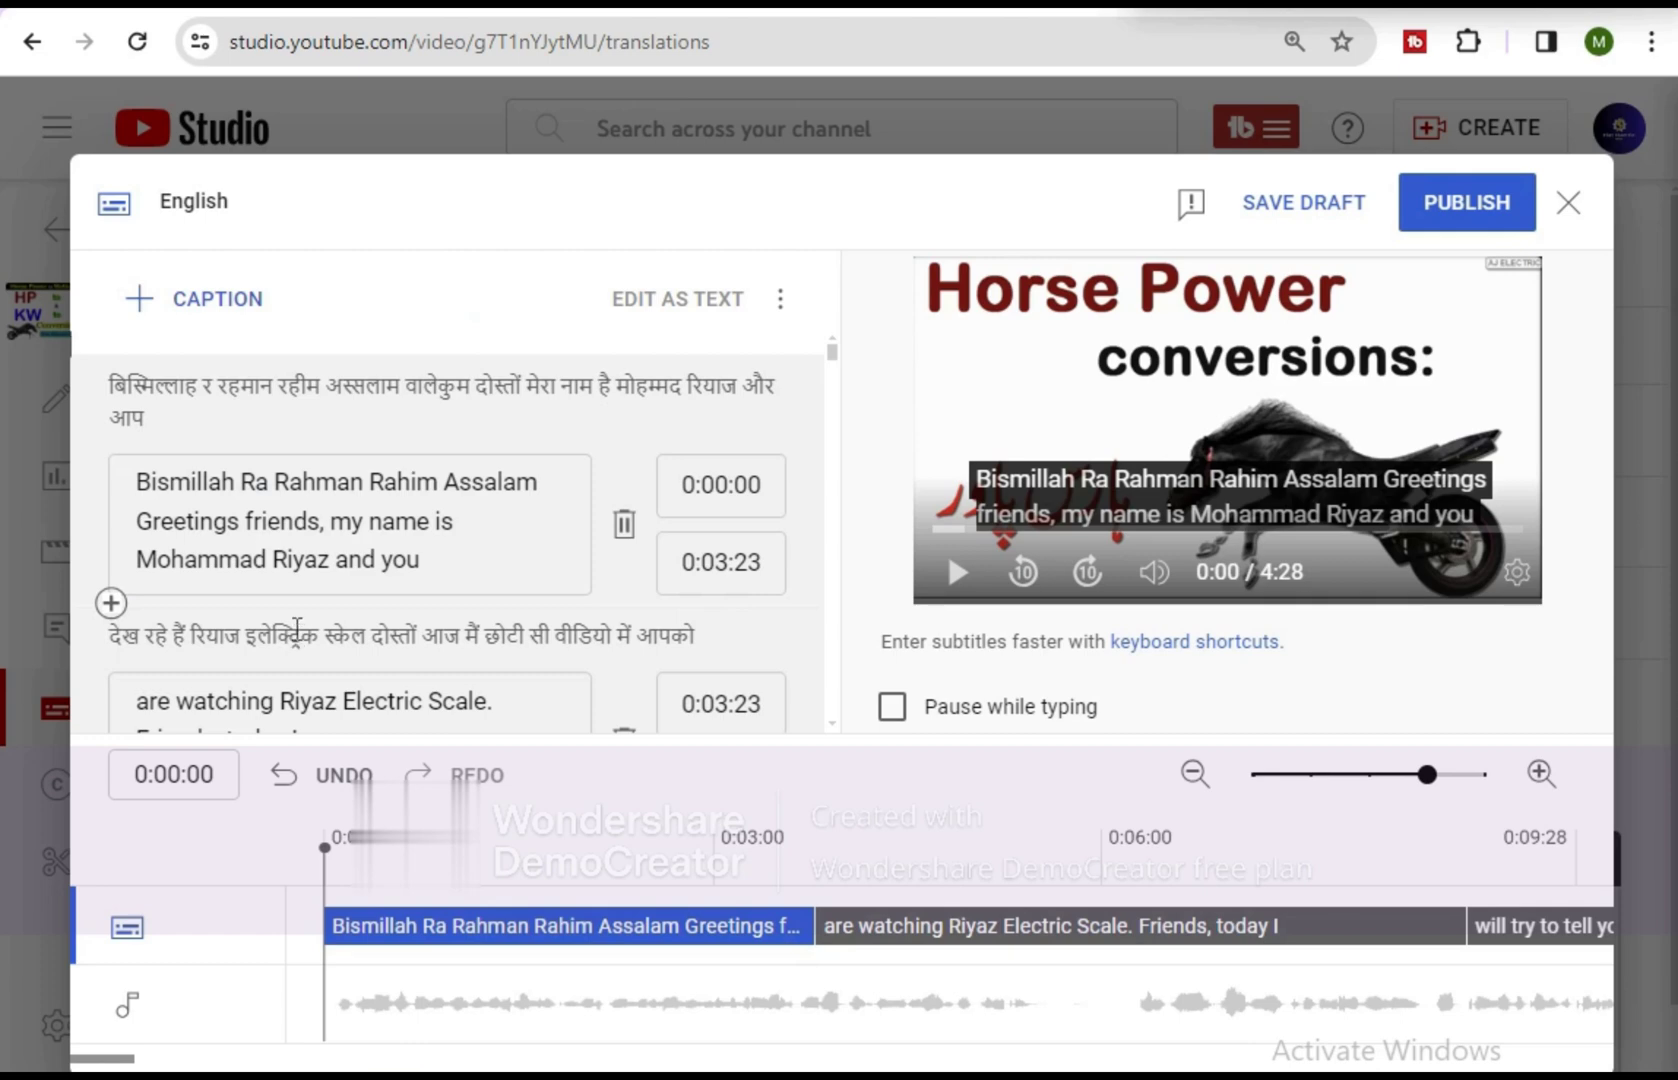
pyautogui.moveTo(350, 520)
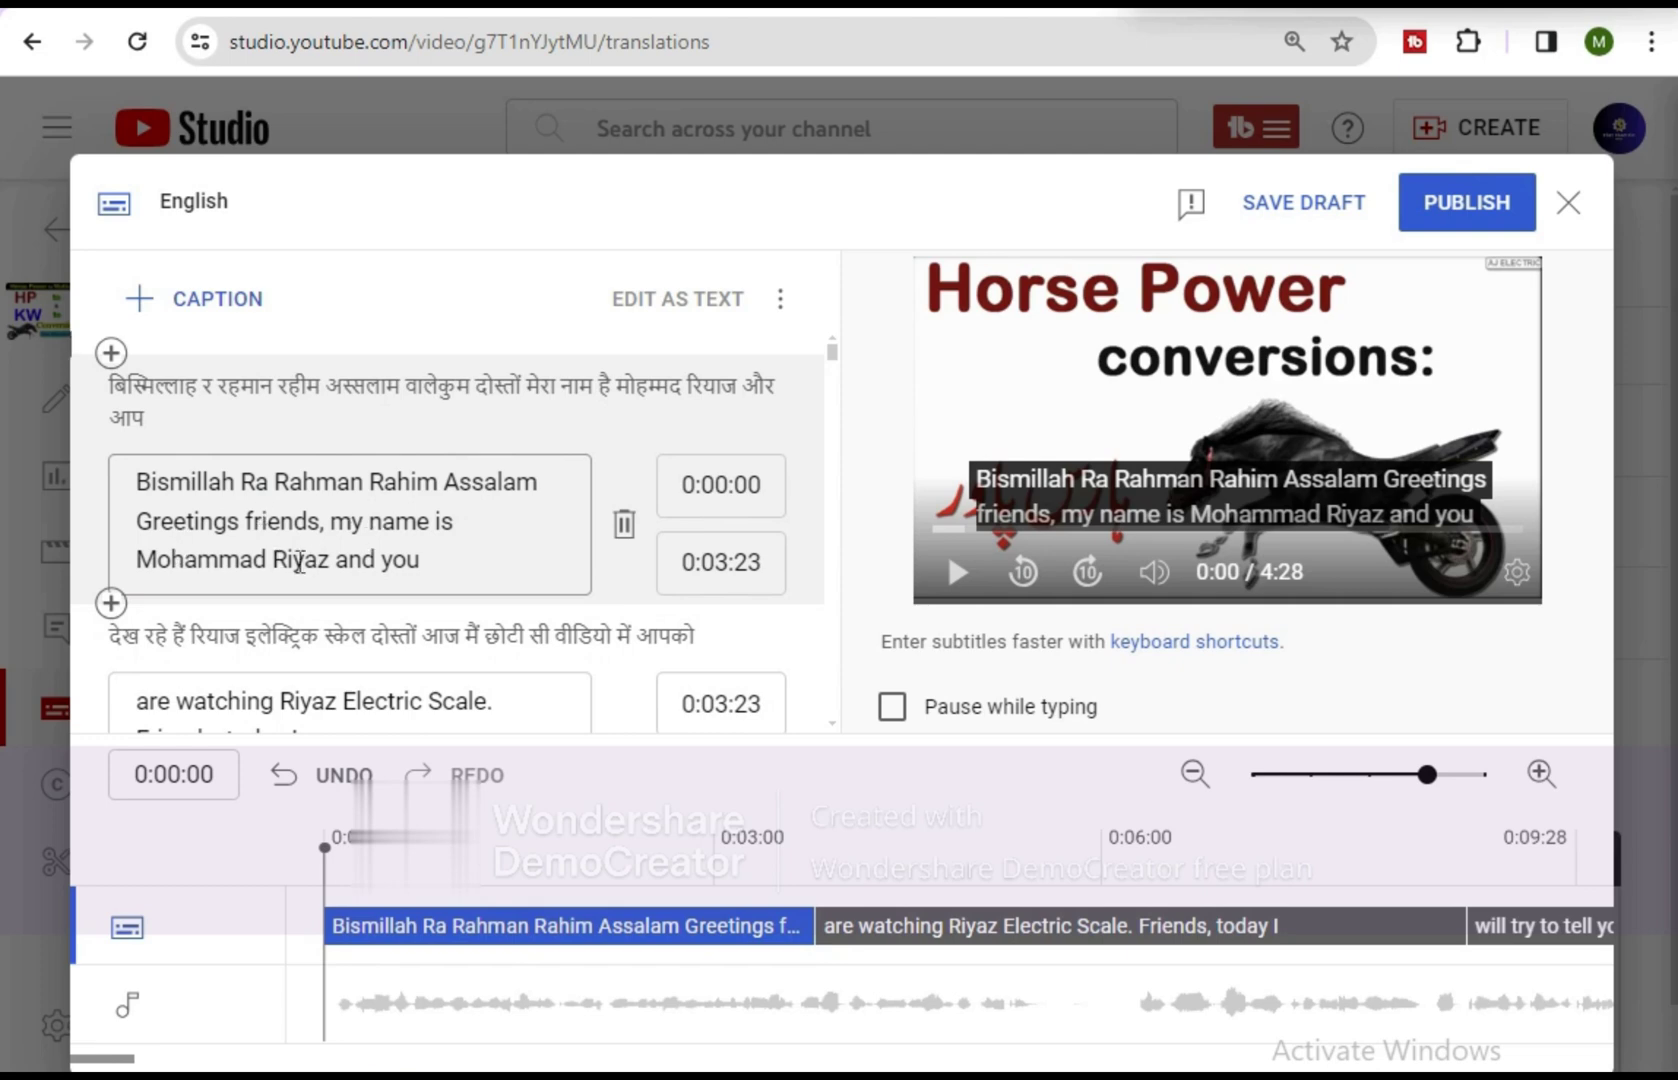
pyautogui.click(305, 561)
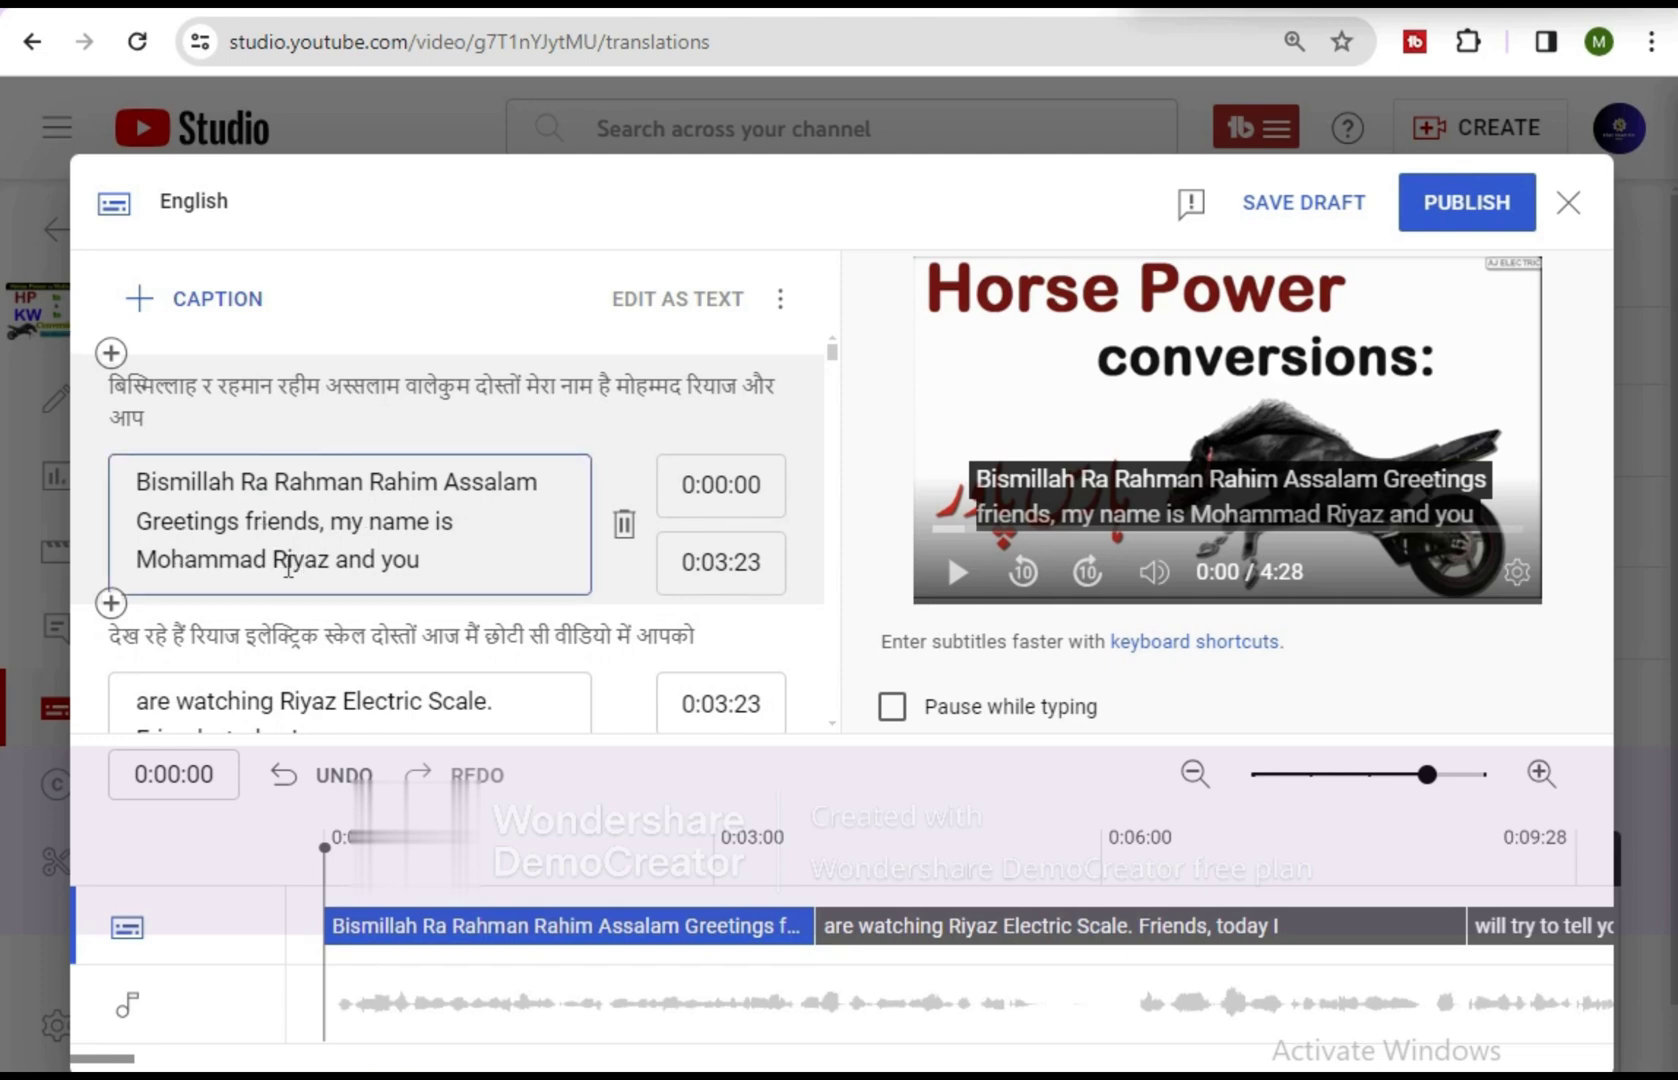
pyautogui.press('BackSpace')
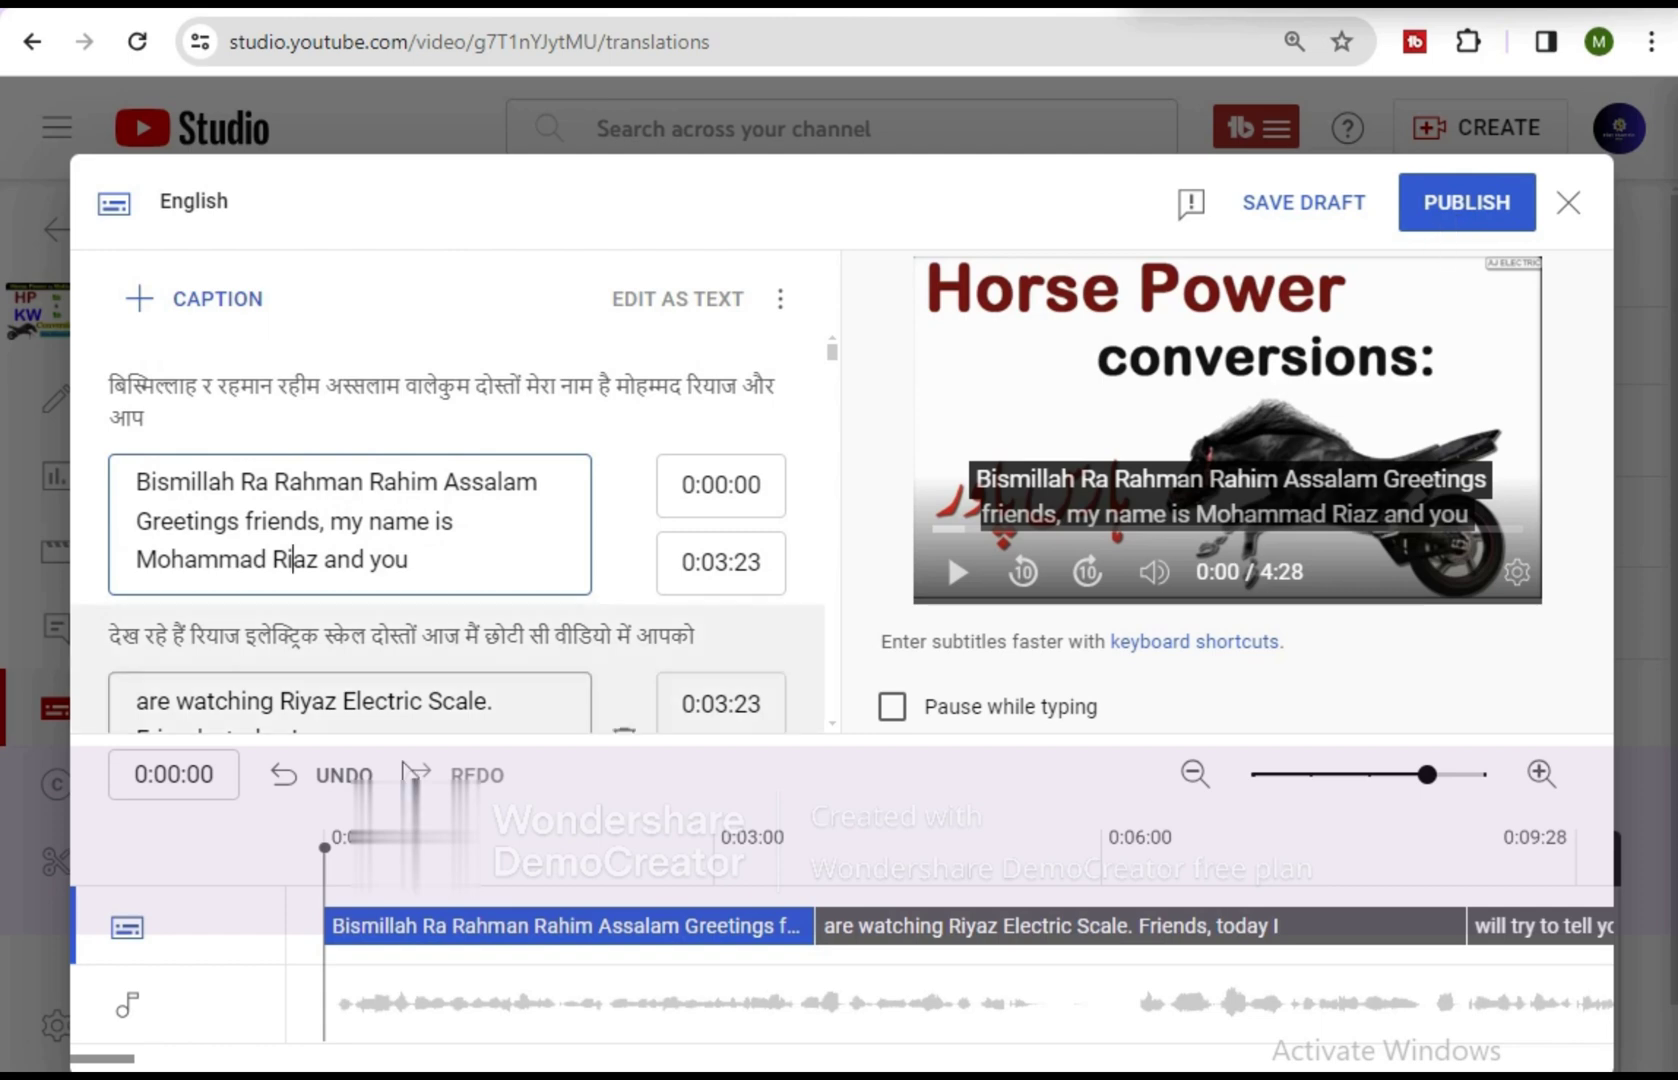
pyautogui.scroll(-5, 265, 637)
pyautogui.scroll(-3, 265, 637)
pyautogui.scroll(-3, 374, 675)
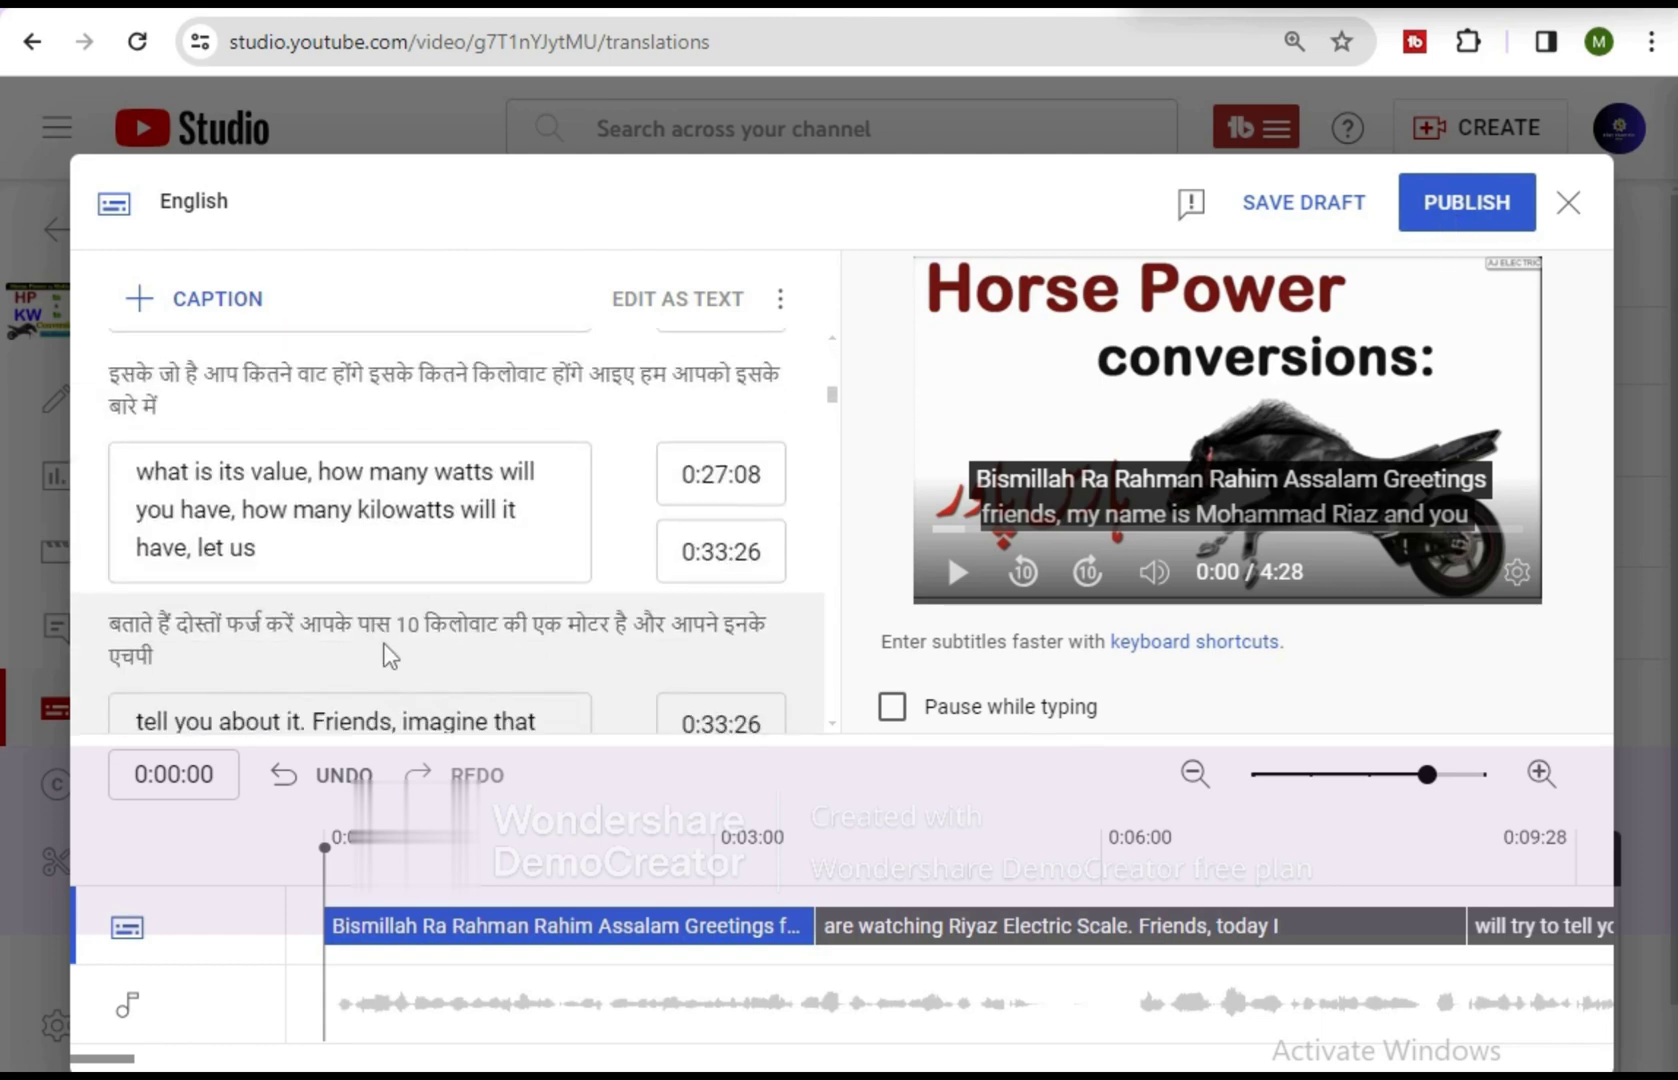
pyautogui.scroll(-3, 385, 660)
pyautogui.scroll(3, 395, 648)
pyautogui.scroll(3, 395, 645)
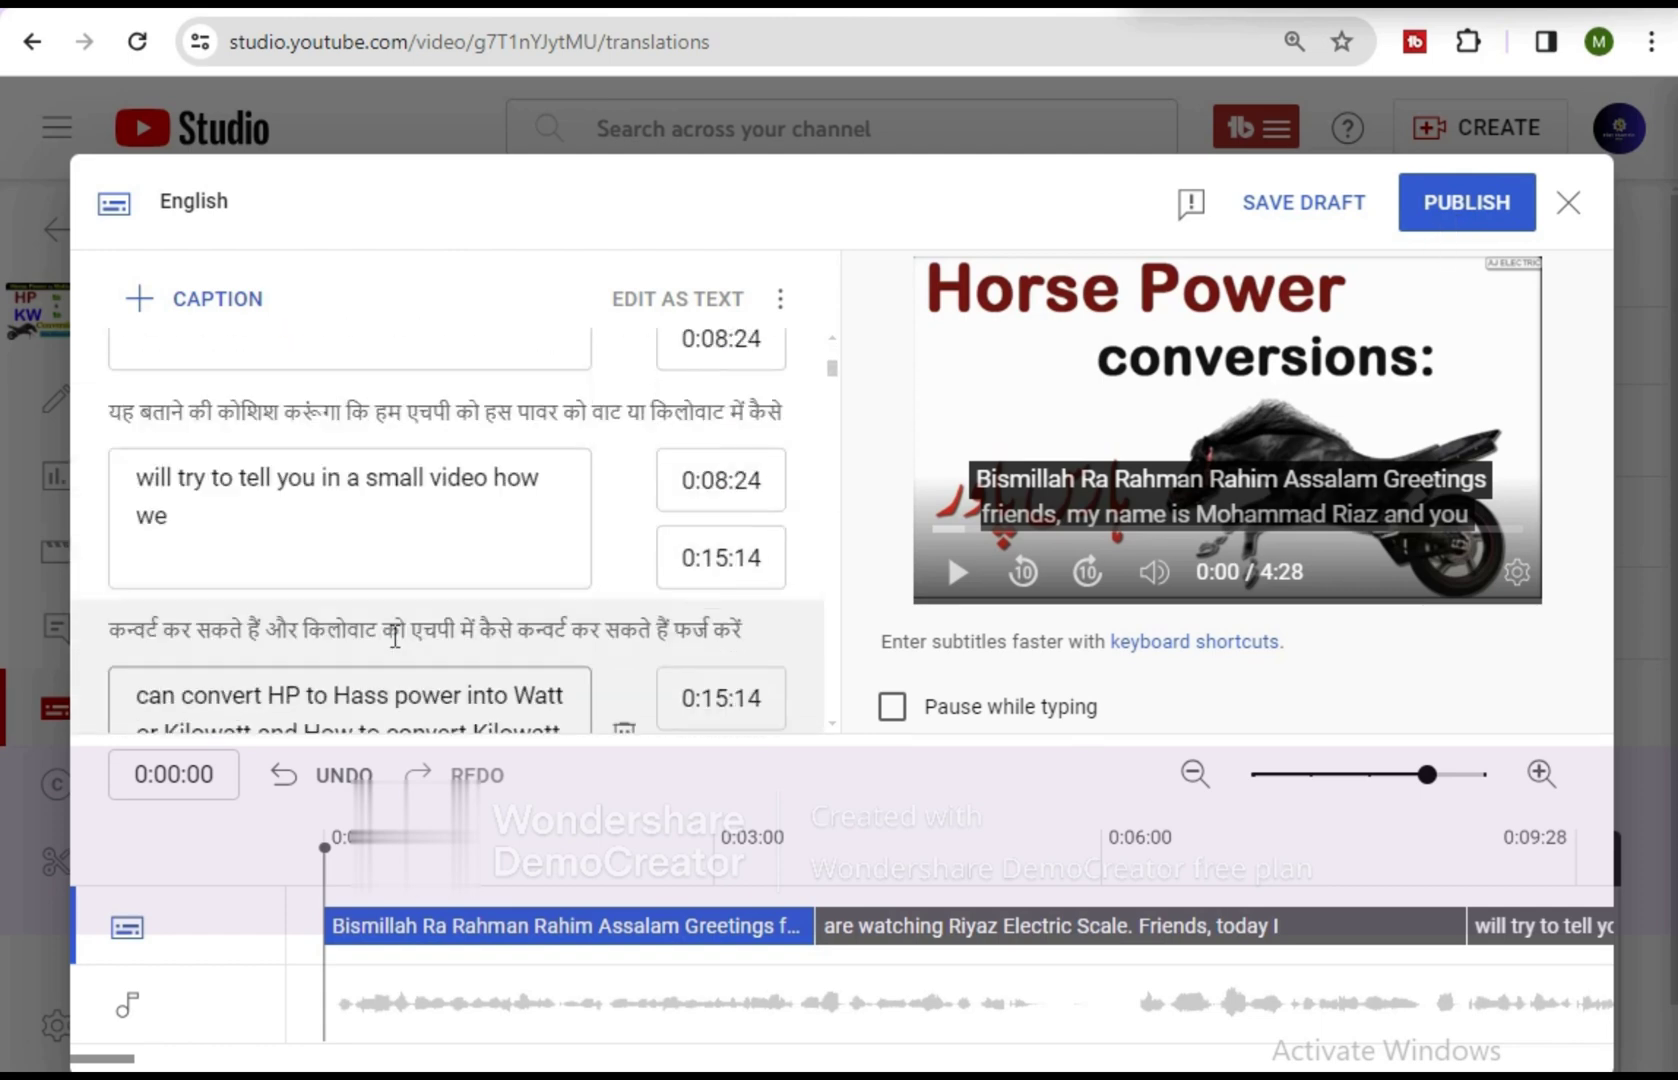
pyautogui.scroll(3, 395, 640)
pyautogui.scroll(3, 395, 636)
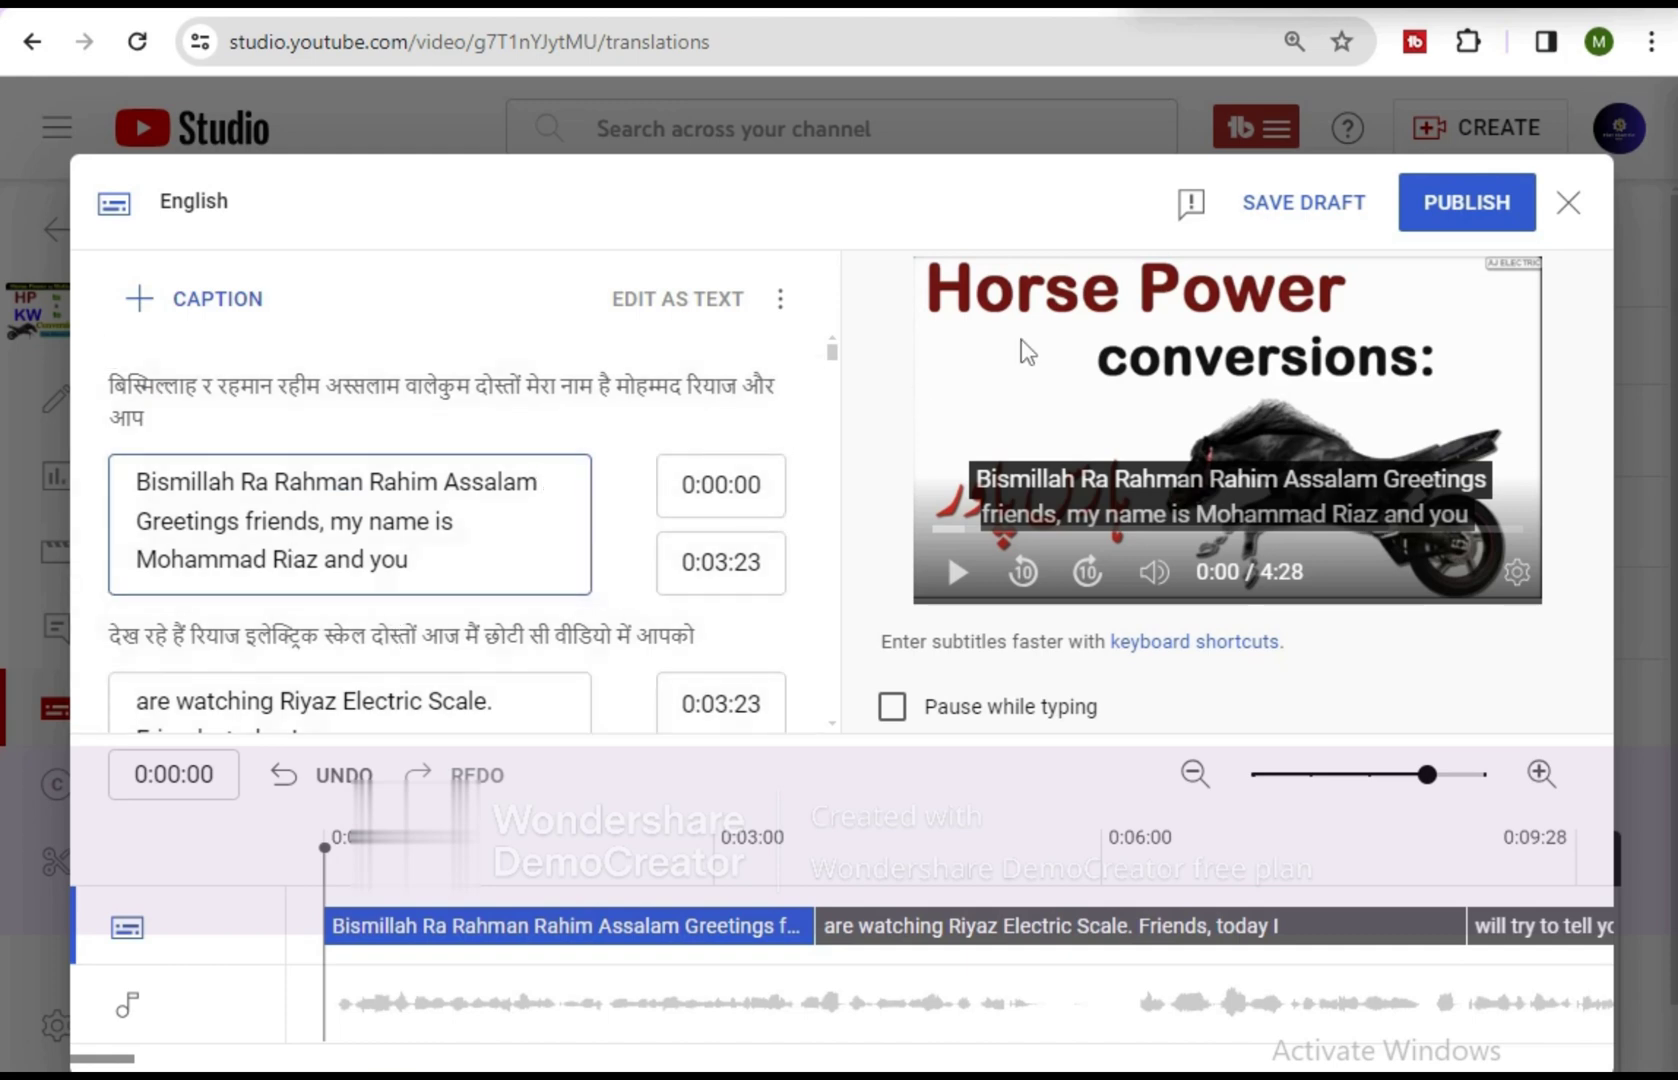
# Publish the English subtitles and copy the original title into the English title field
pyautogui.click(1482, 205)
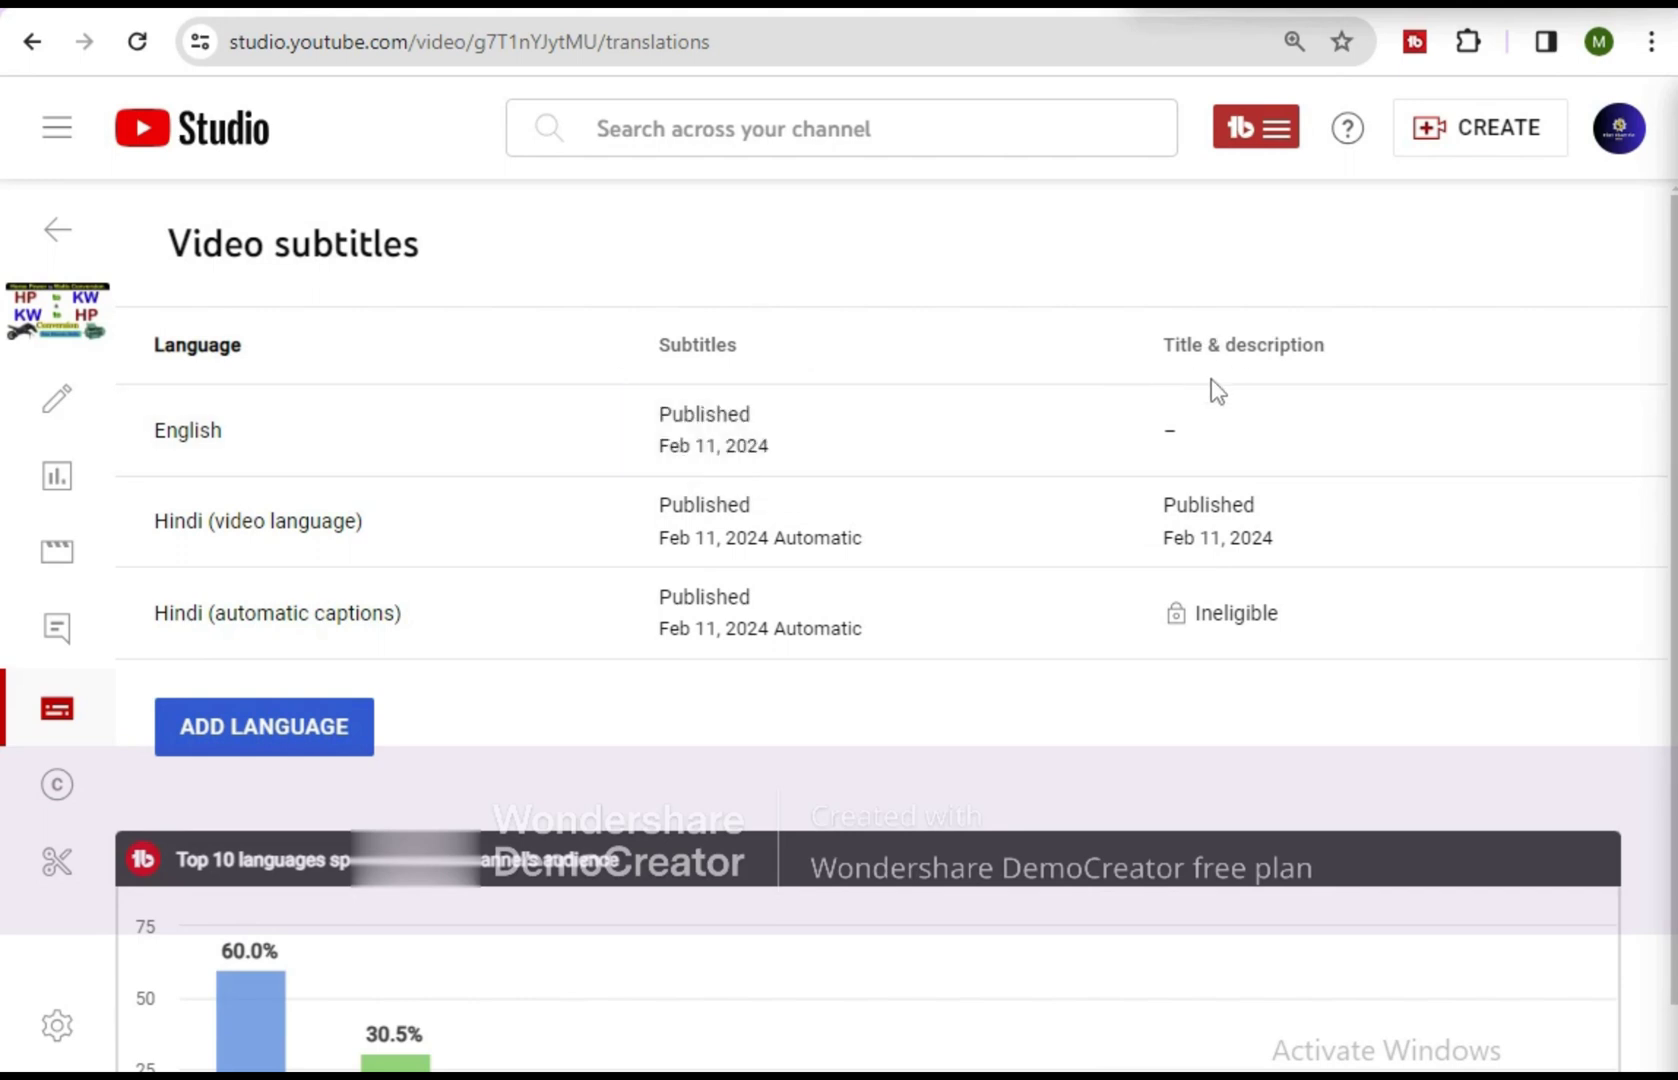
pyautogui.moveTo(1171, 430)
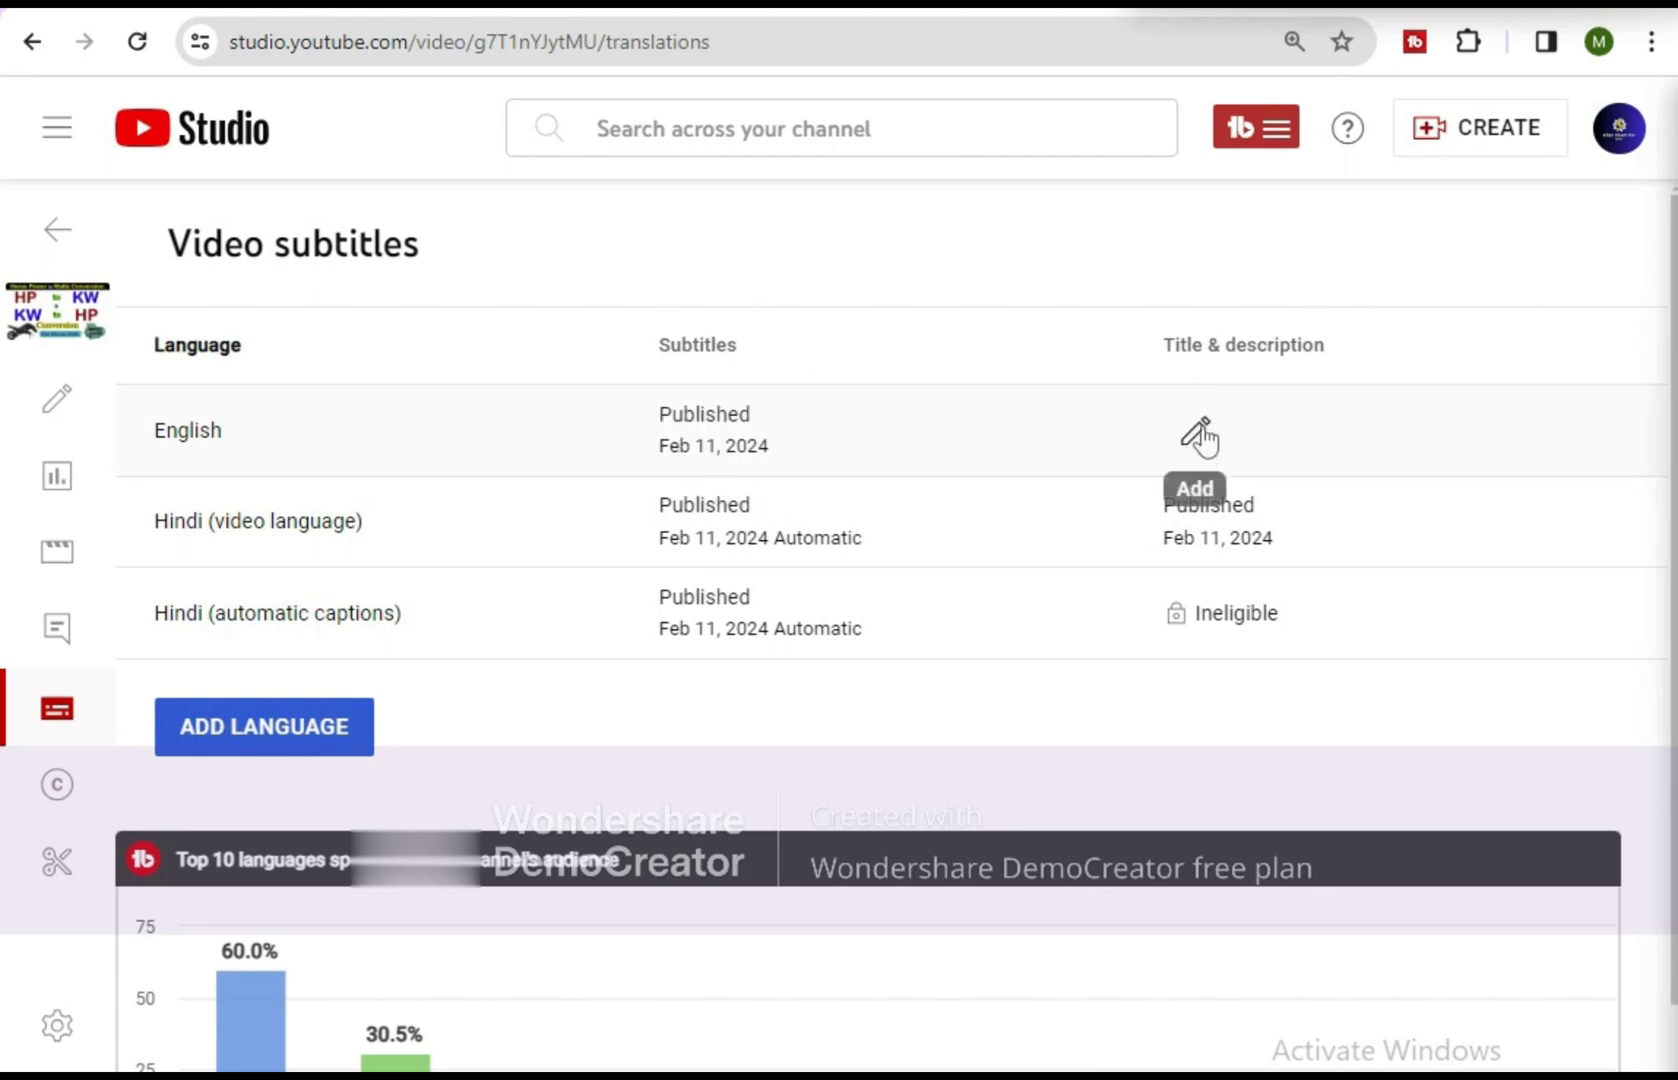
pyautogui.click(1197, 433)
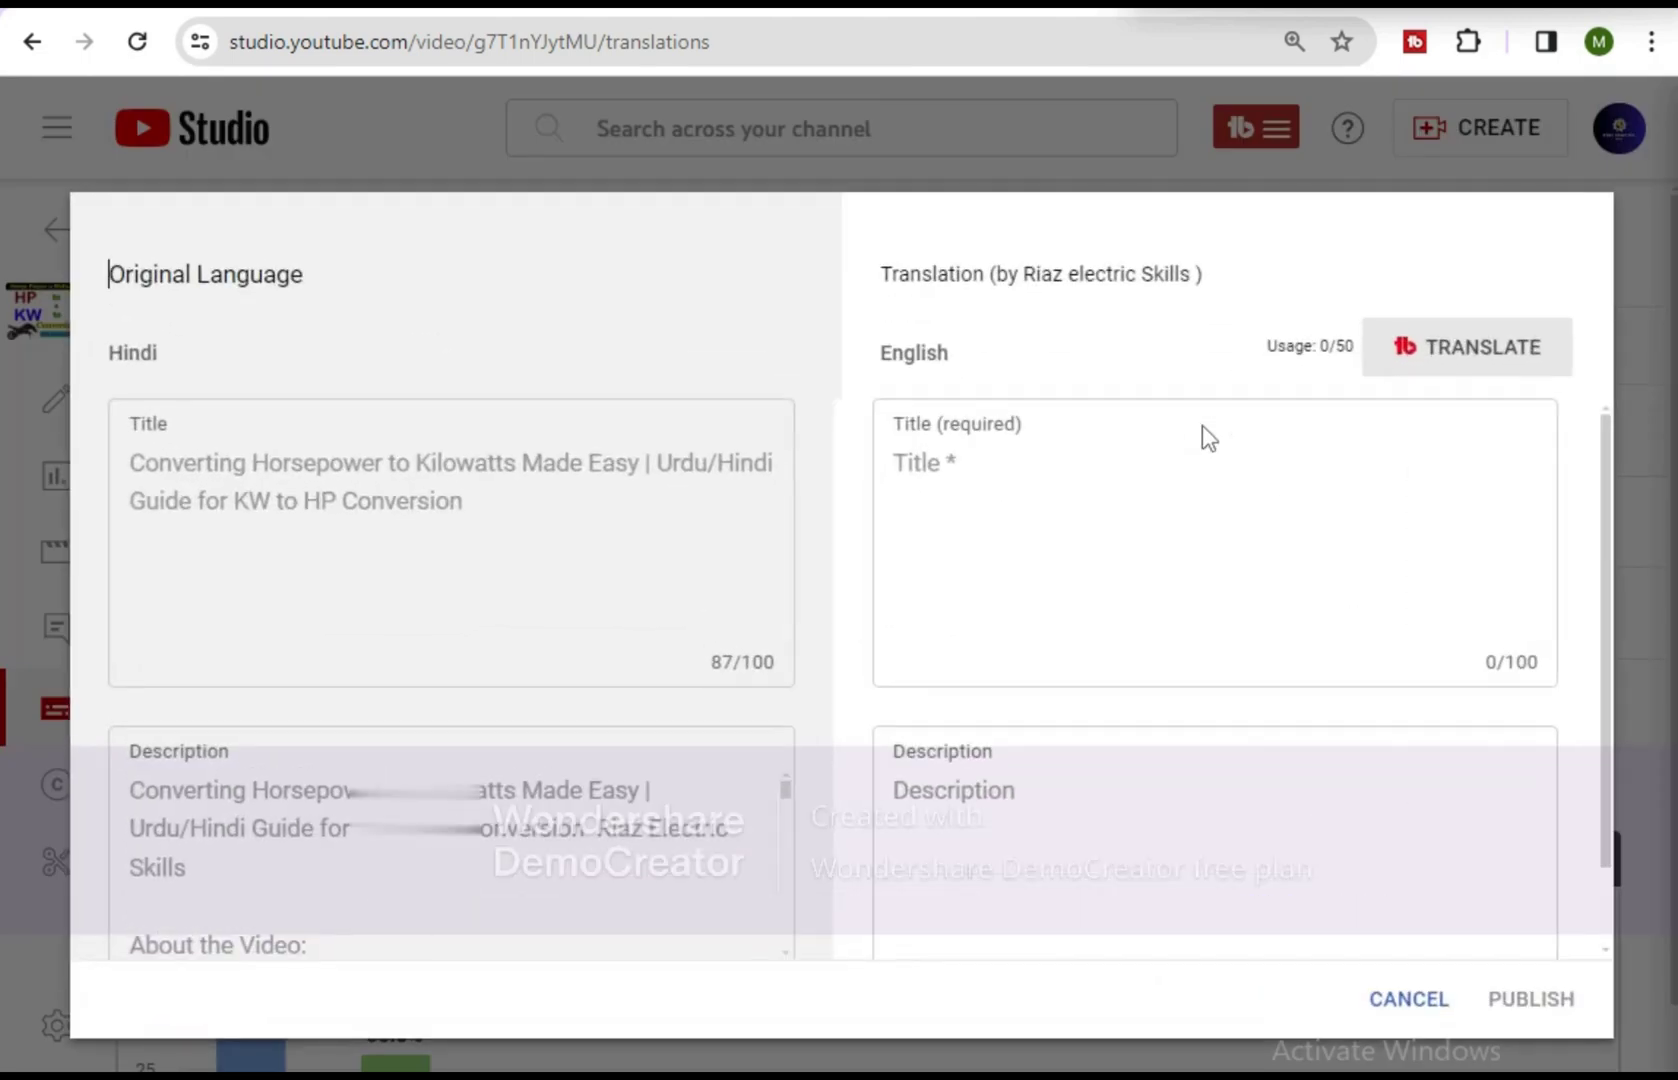
pyautogui.tripleClick(298, 472)
pyautogui.hotkey('ctrl', 'c')
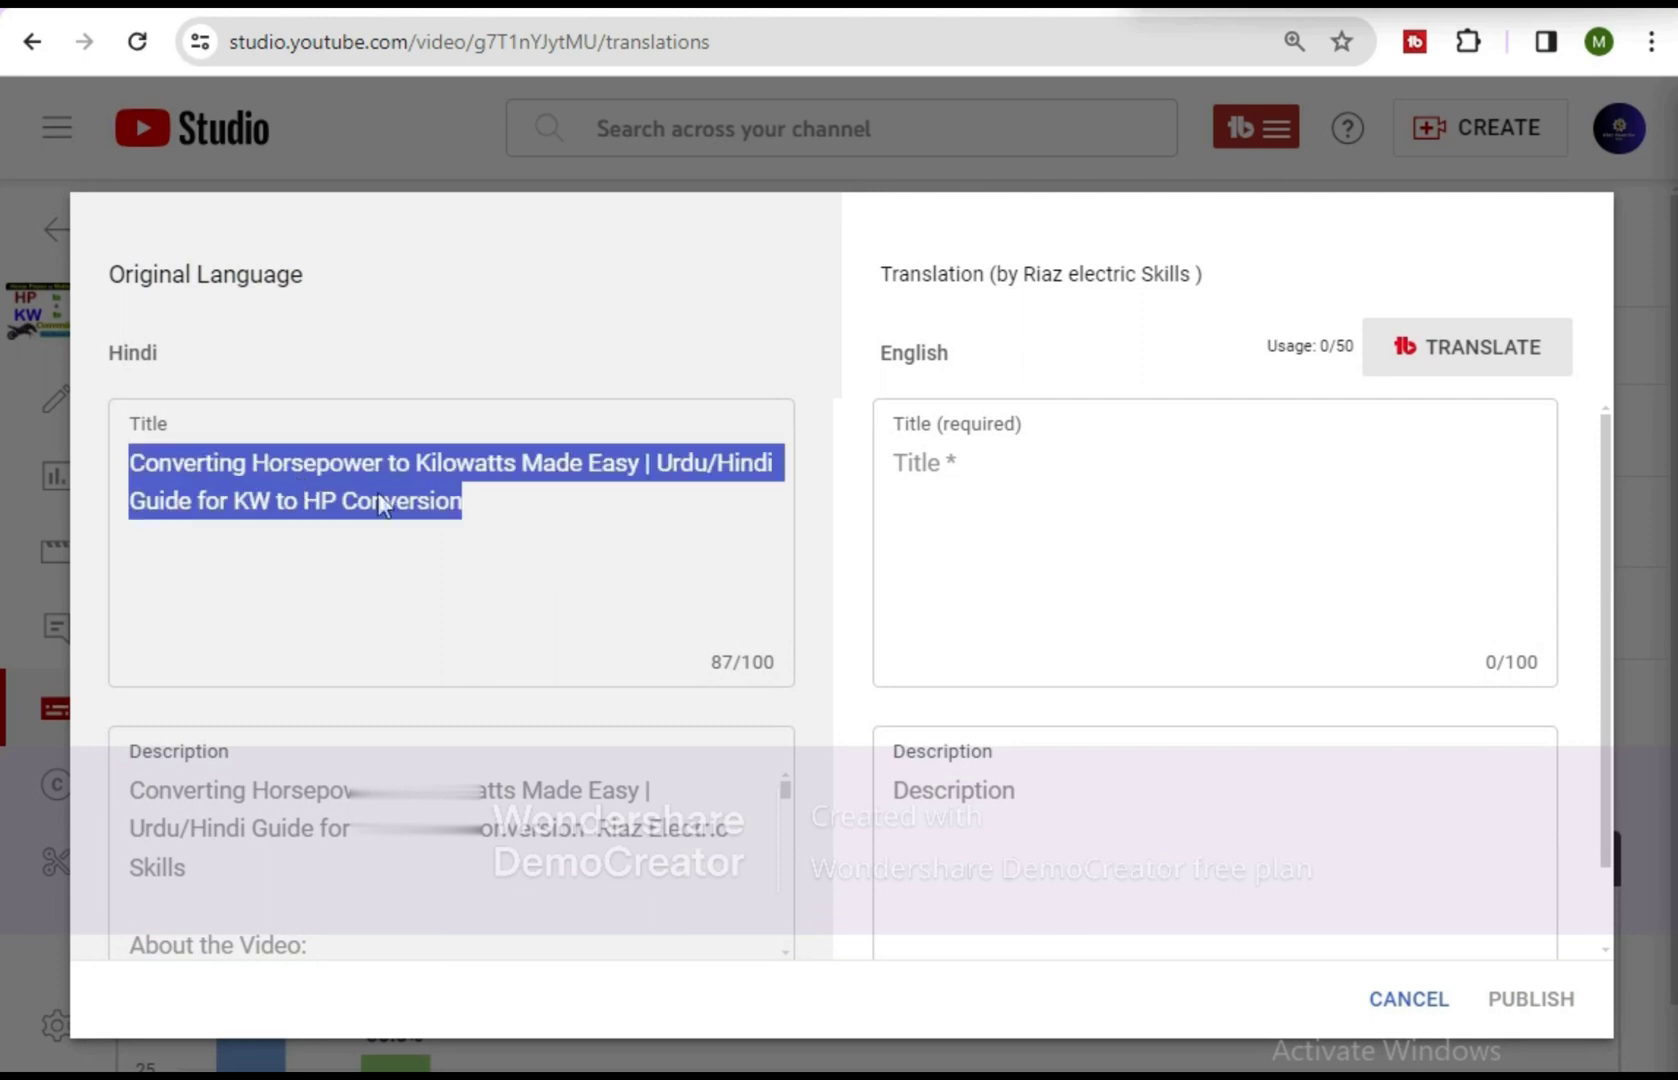
pyautogui.click(991, 484)
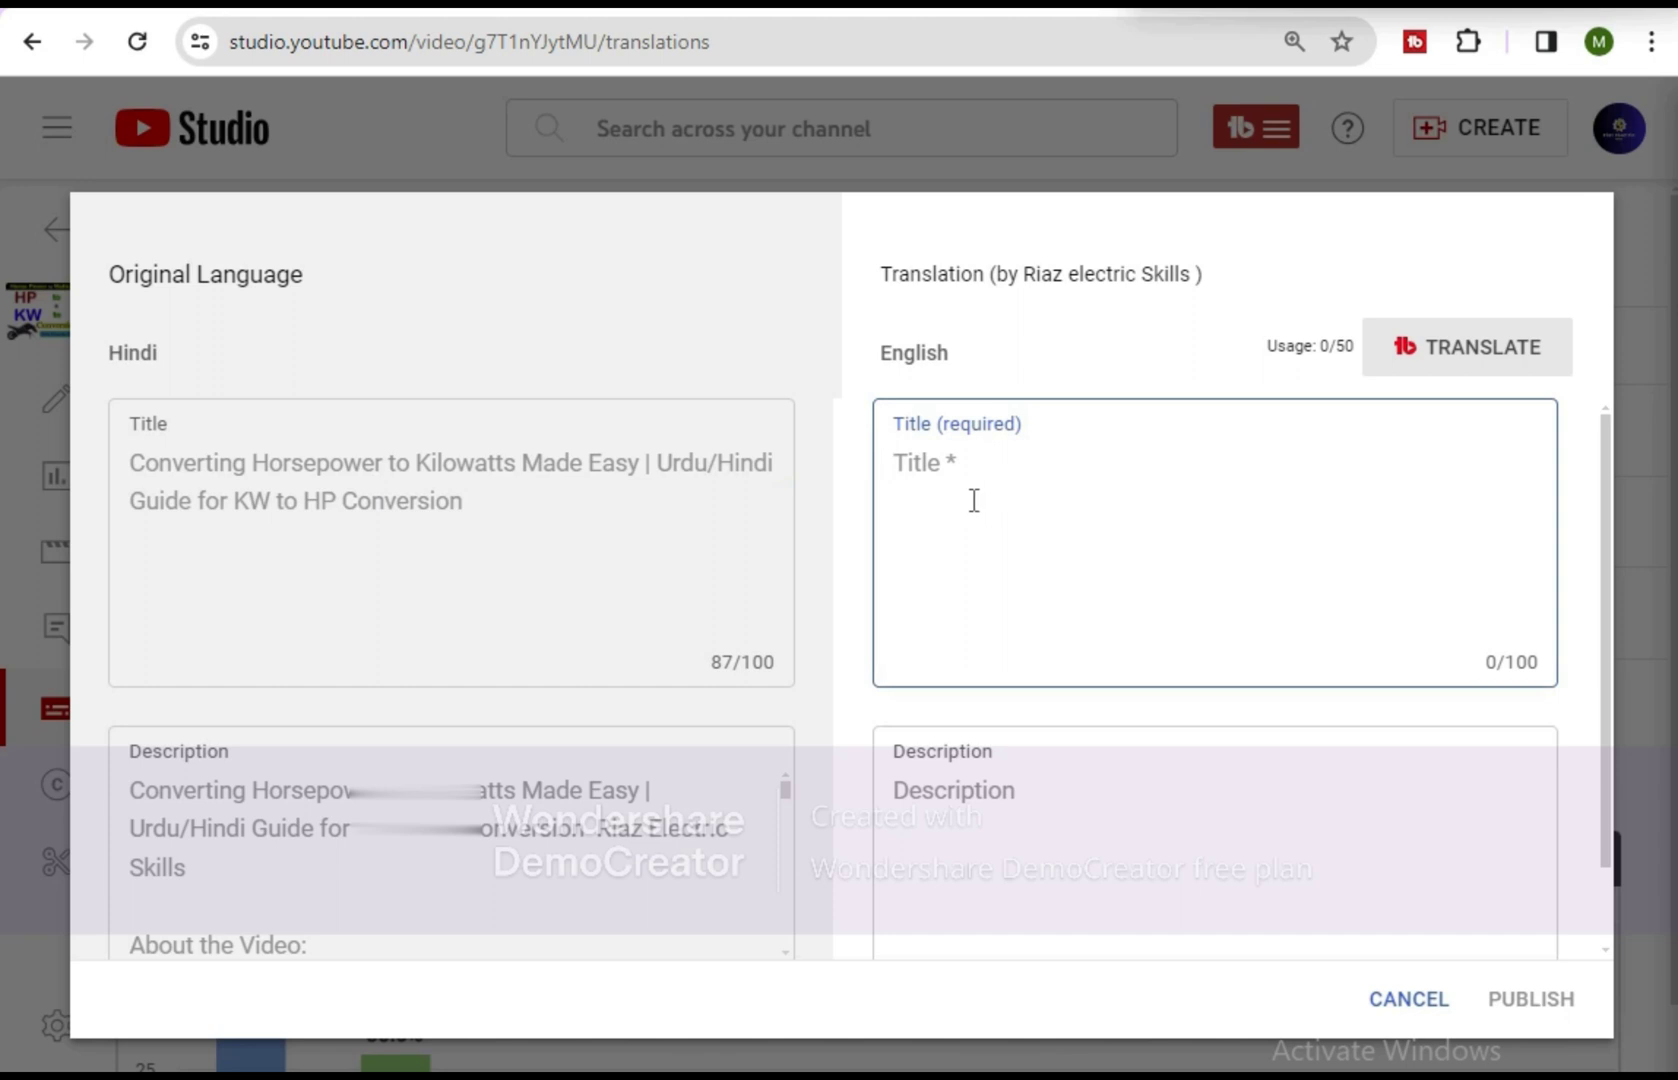
pyautogui.hotkey('ctrl', 'v')
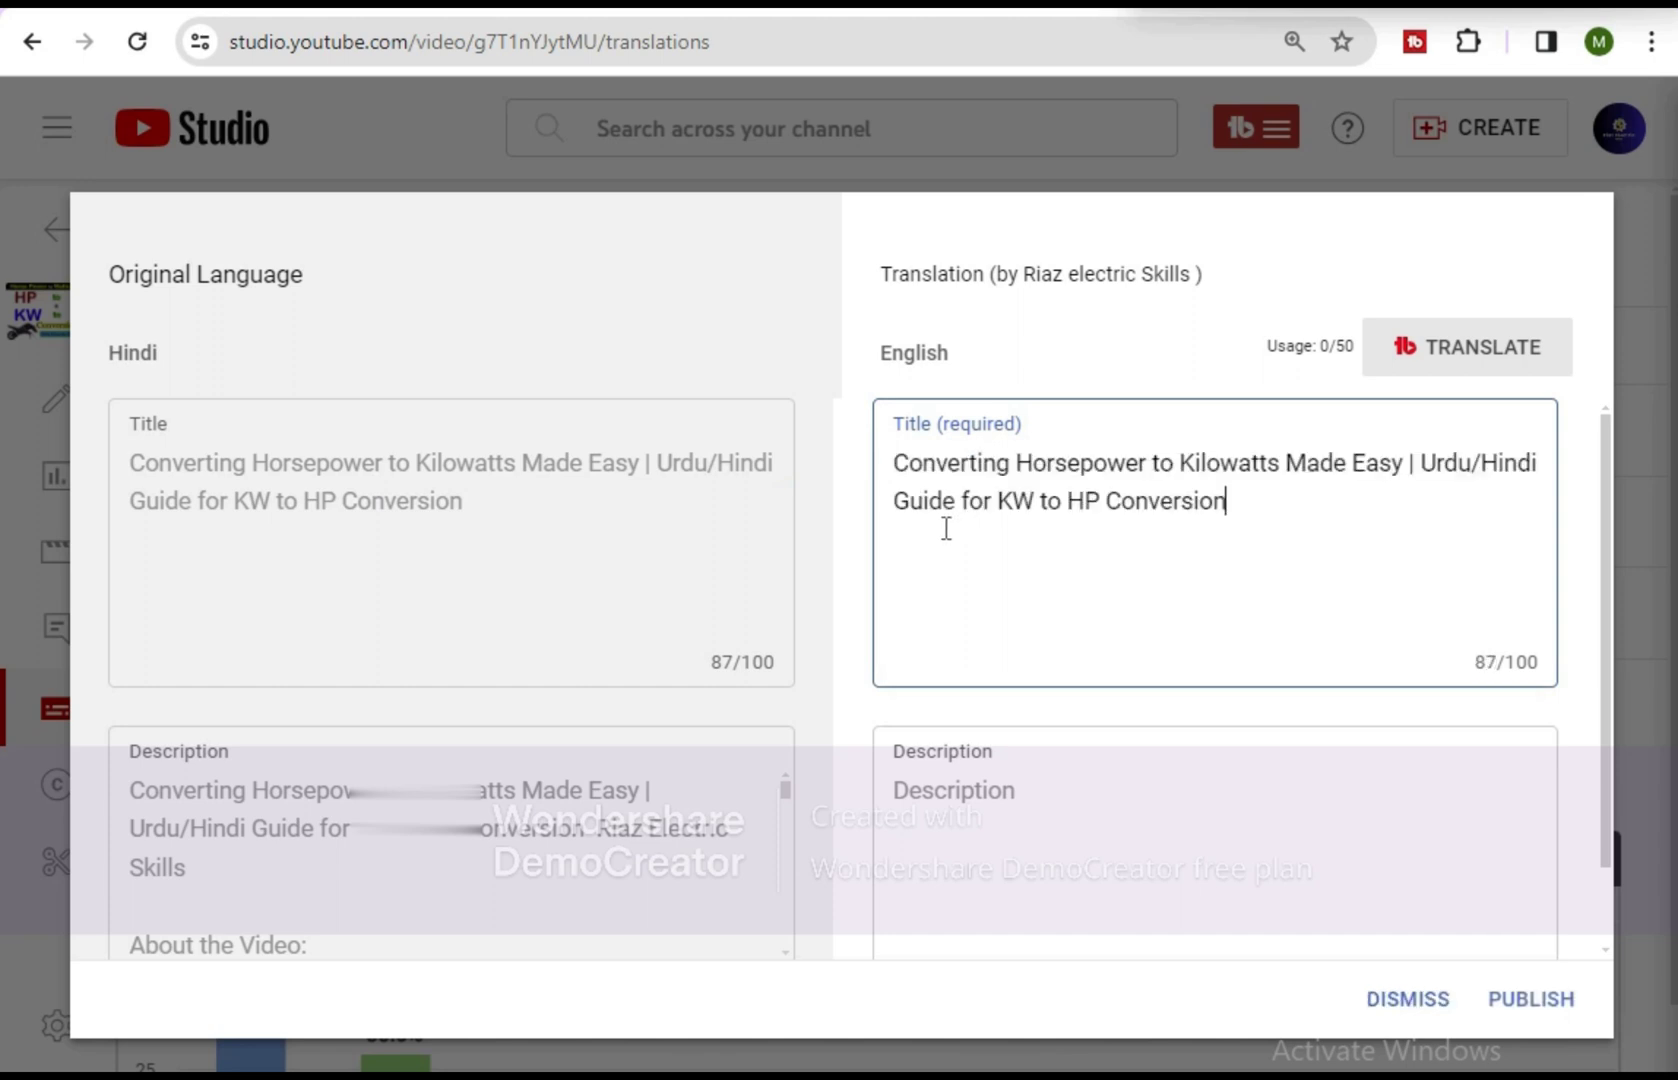
# Copy the original description into the English description field
pyautogui.click(373, 790)
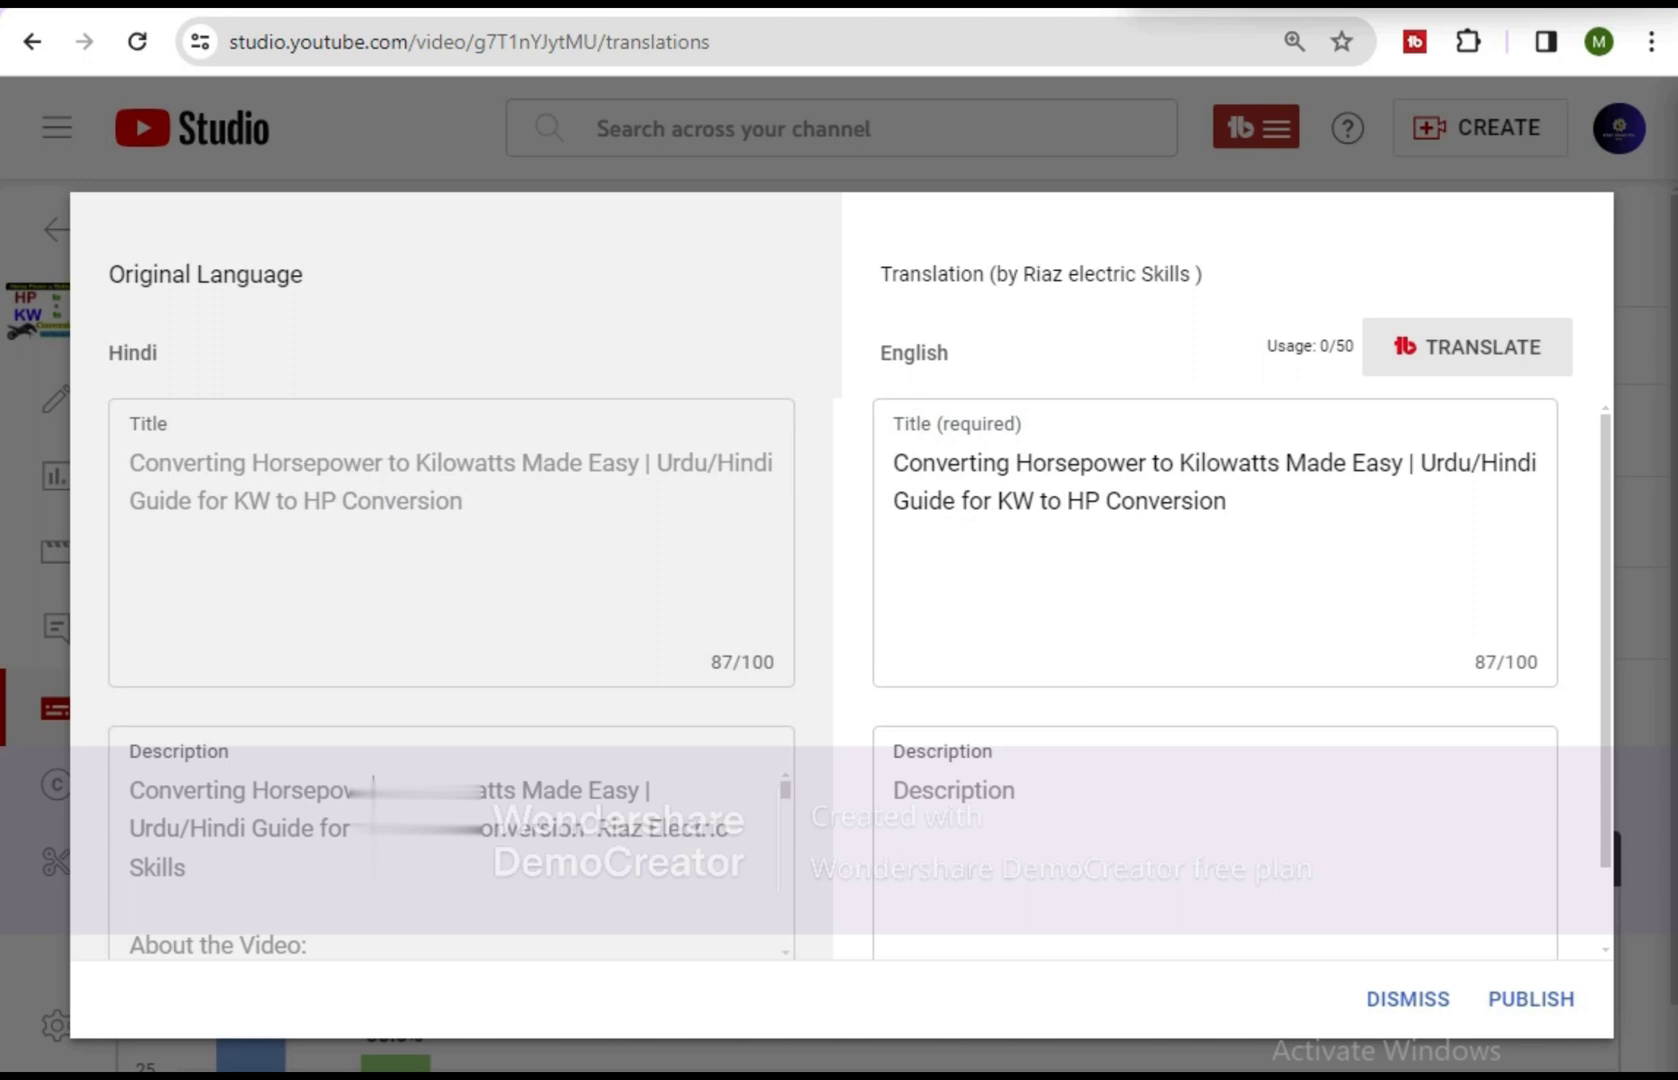
pyautogui.hotkey('ctrl', 'a')
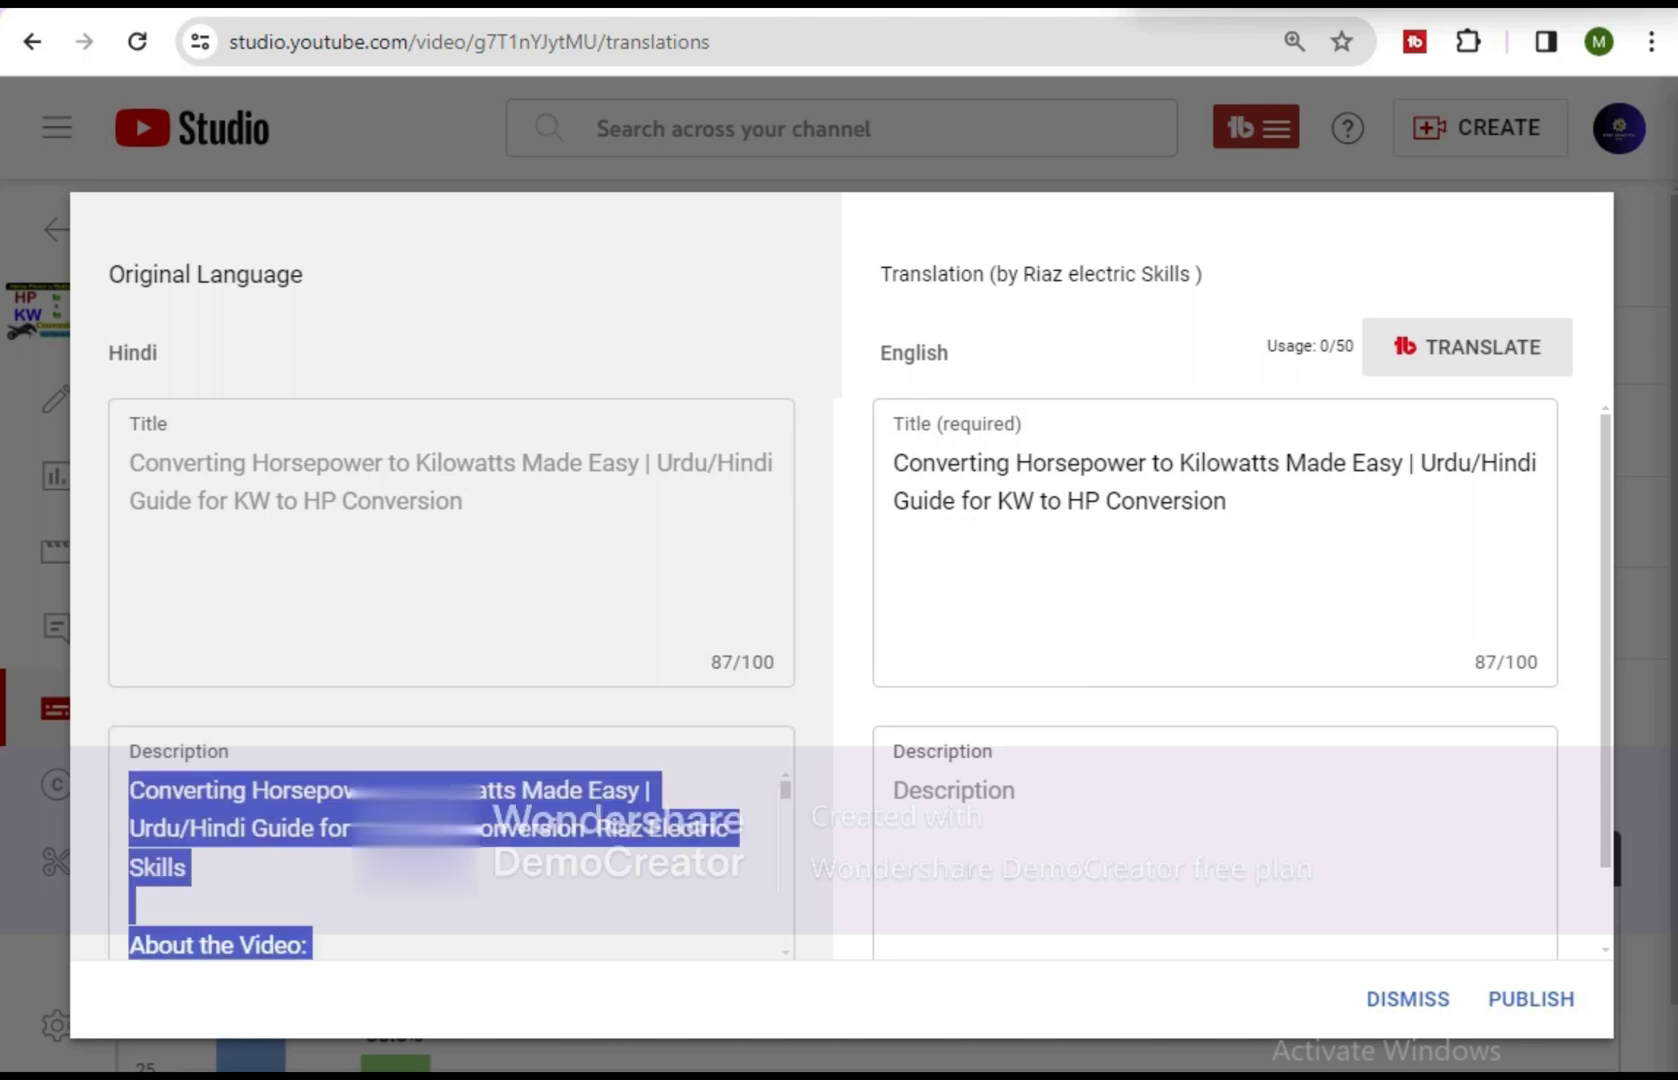
pyautogui.click(1020, 765)
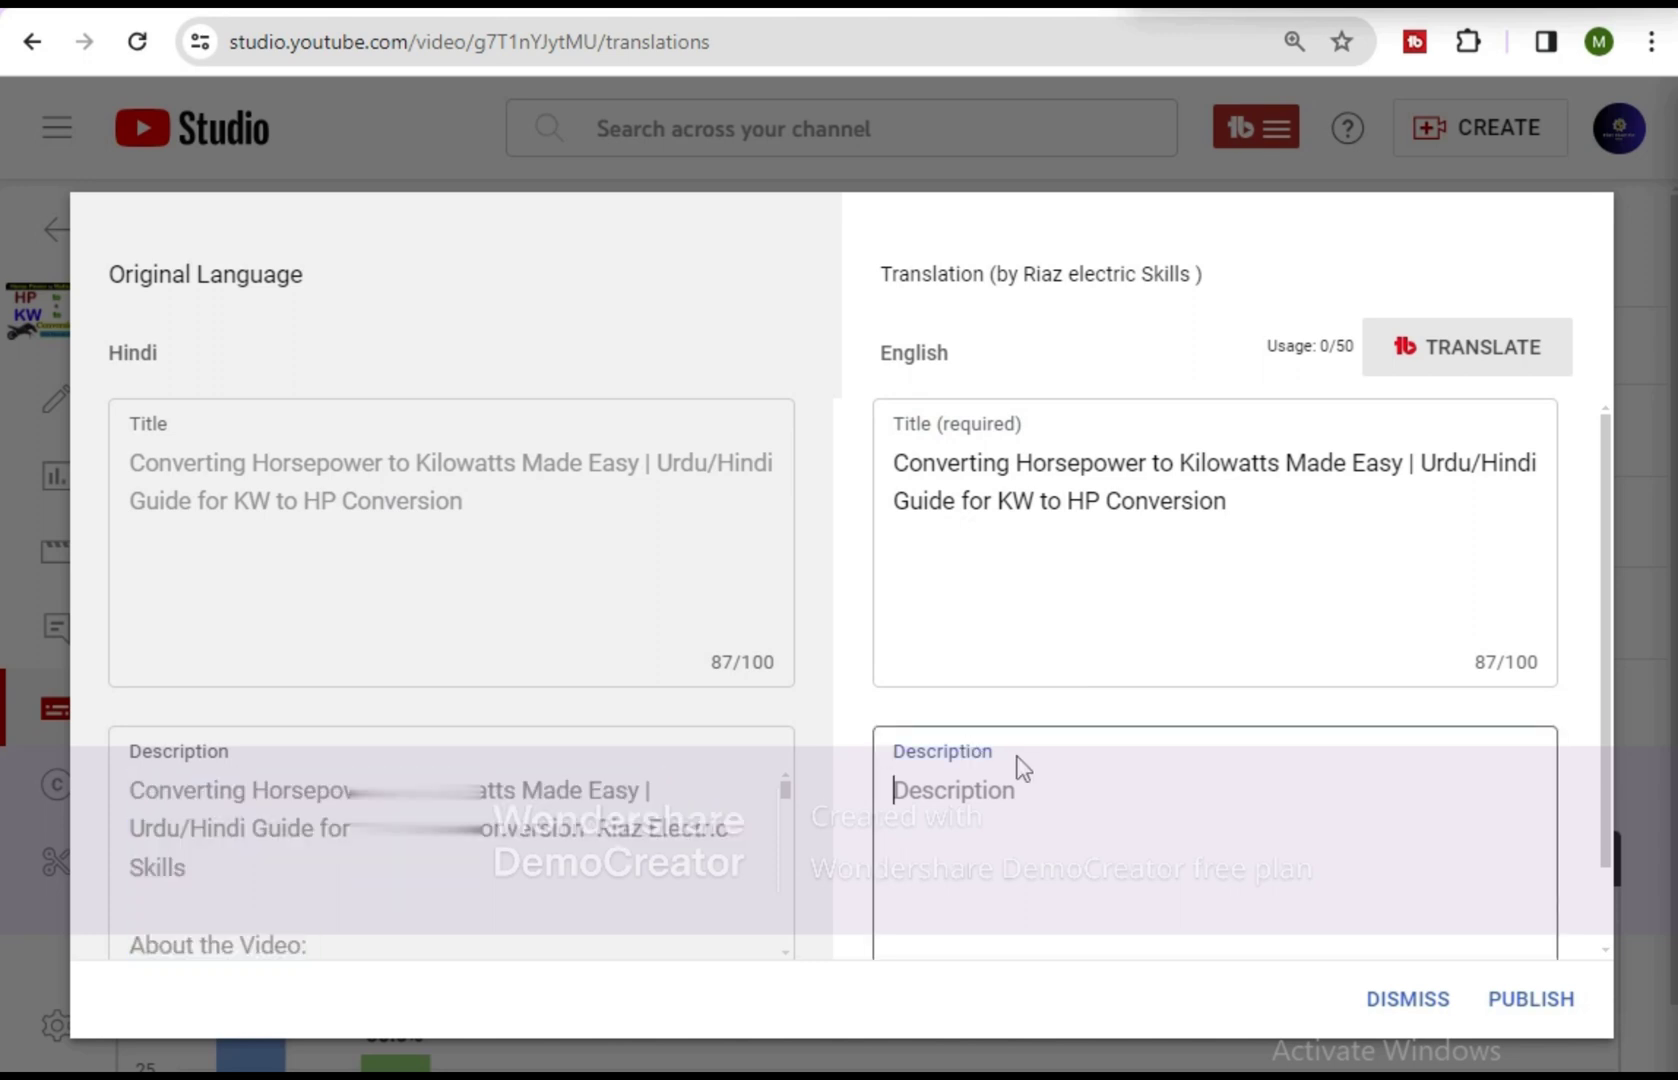
pyautogui.hotkey('ctrl', 'v')
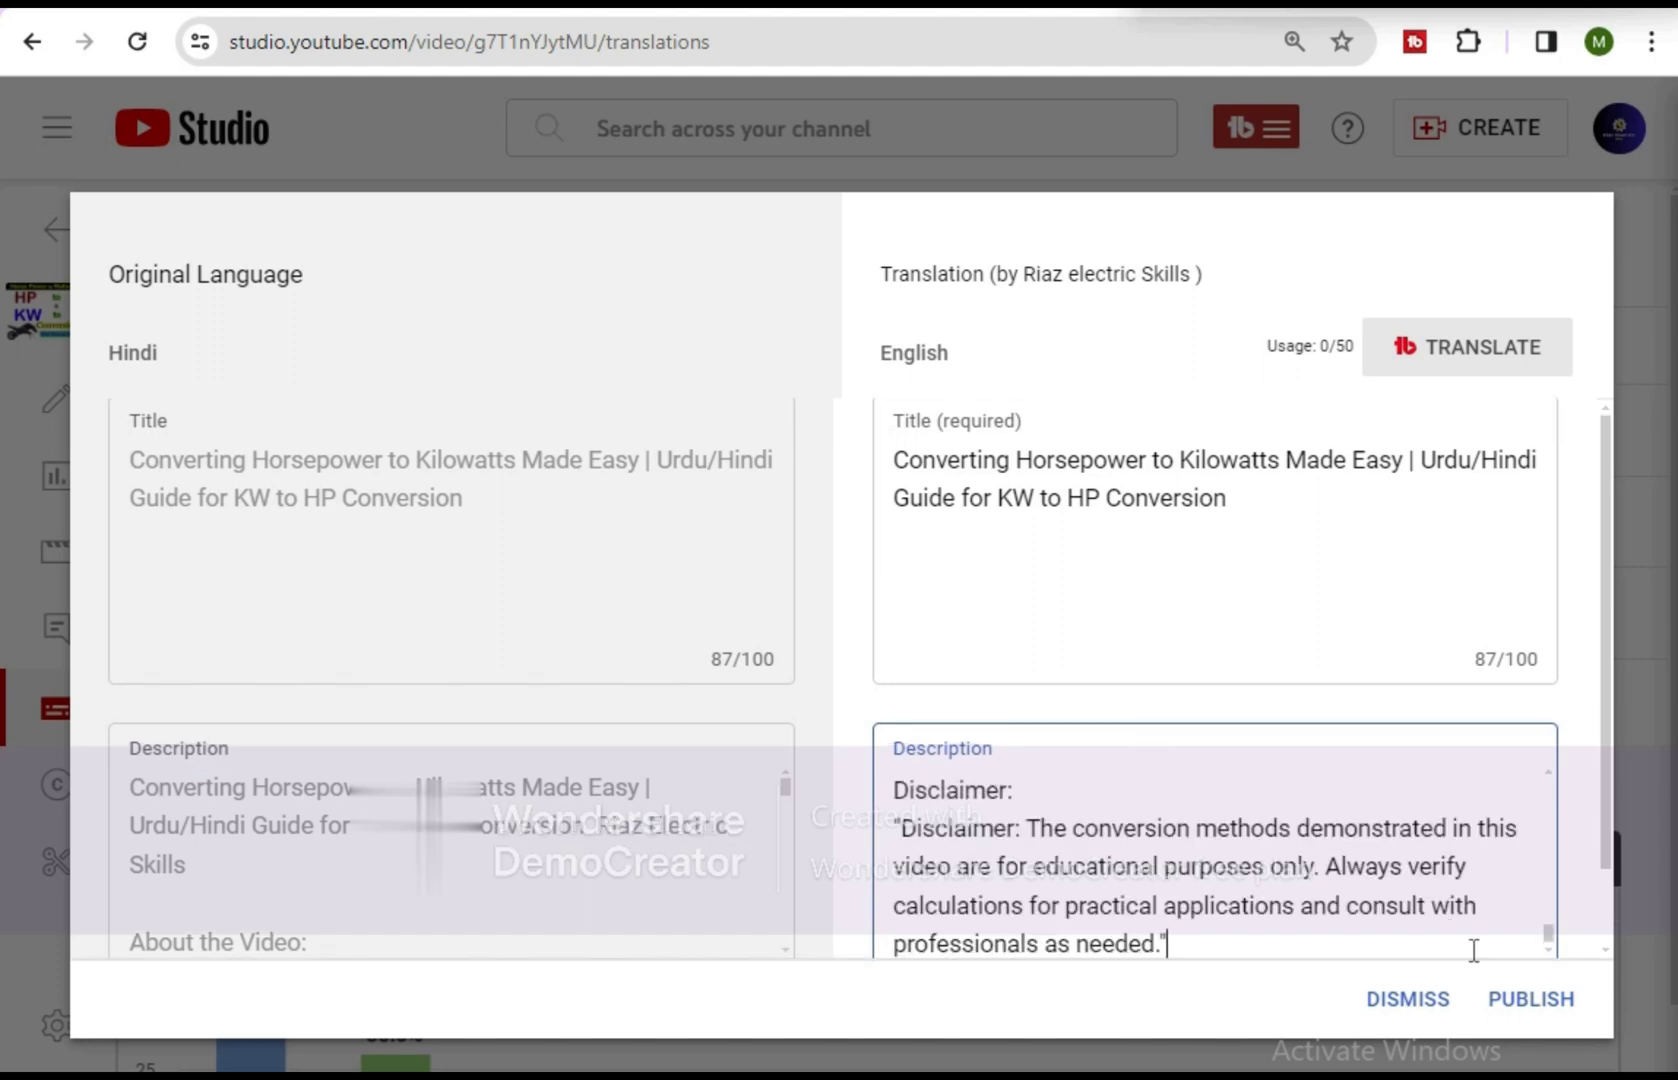
# Publish the English title and description, then unpublish the Hindi video-language subtitles to Draft
pyautogui.click(1540, 1010)
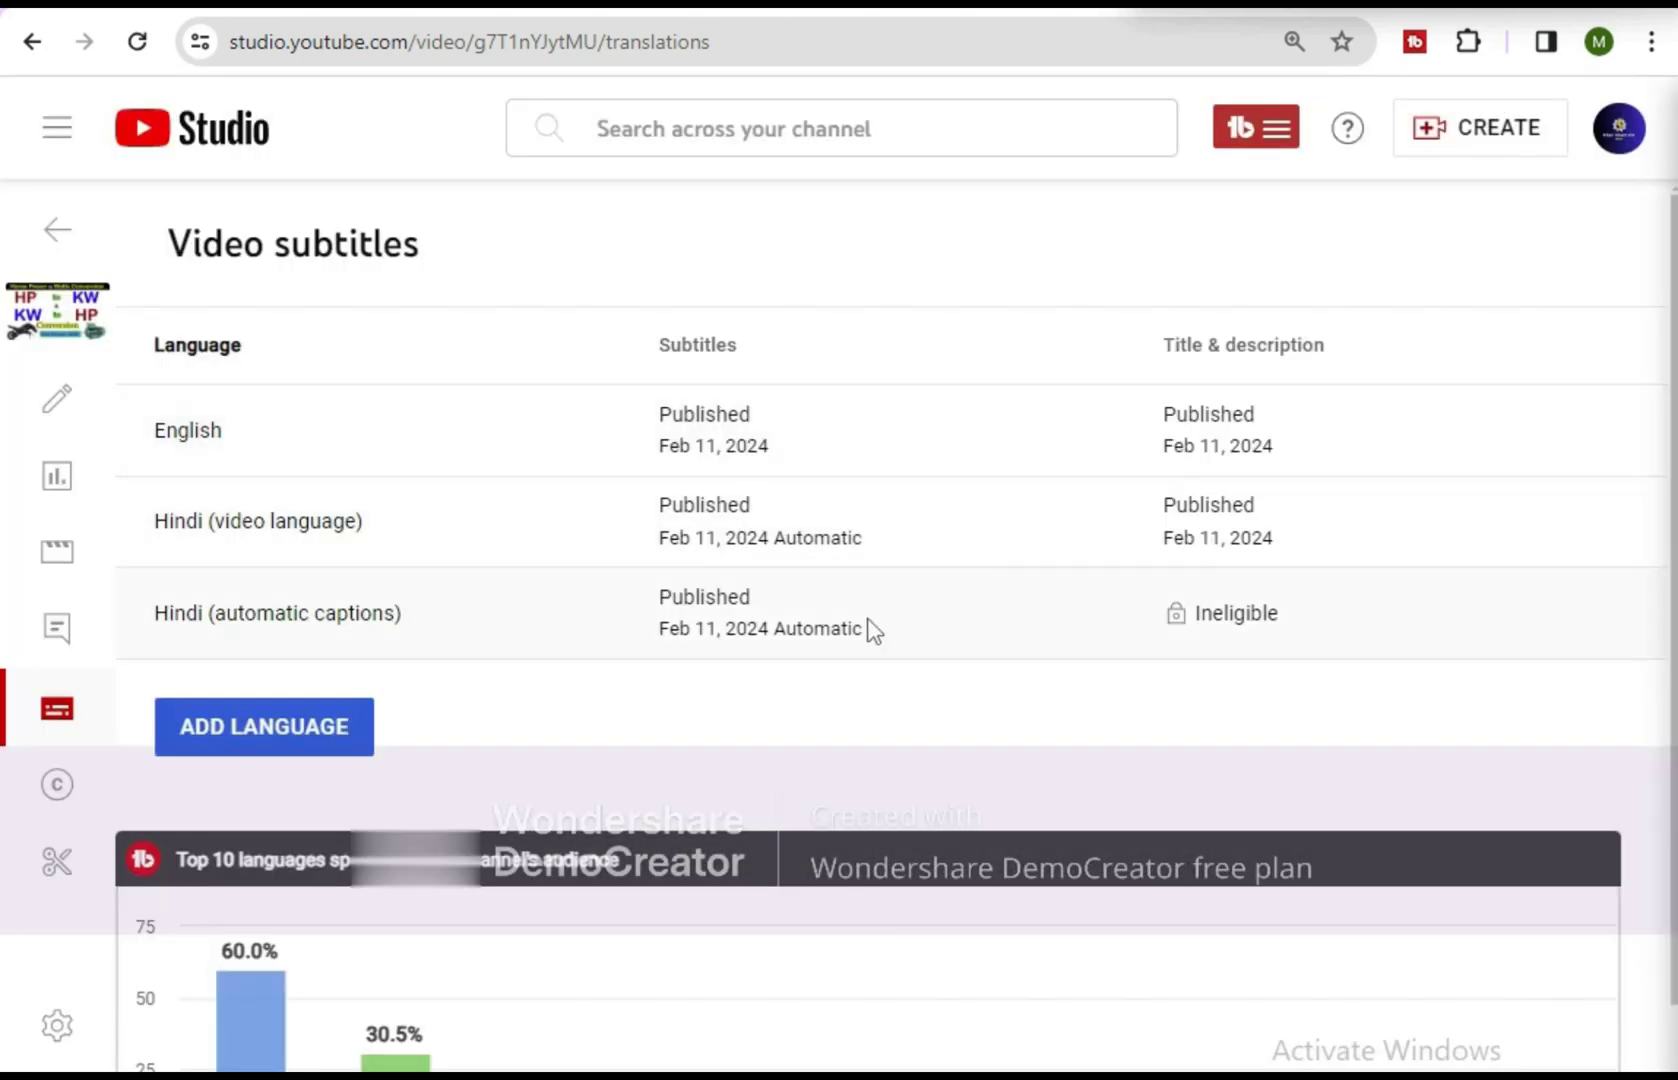
pyautogui.moveTo(655, 430)
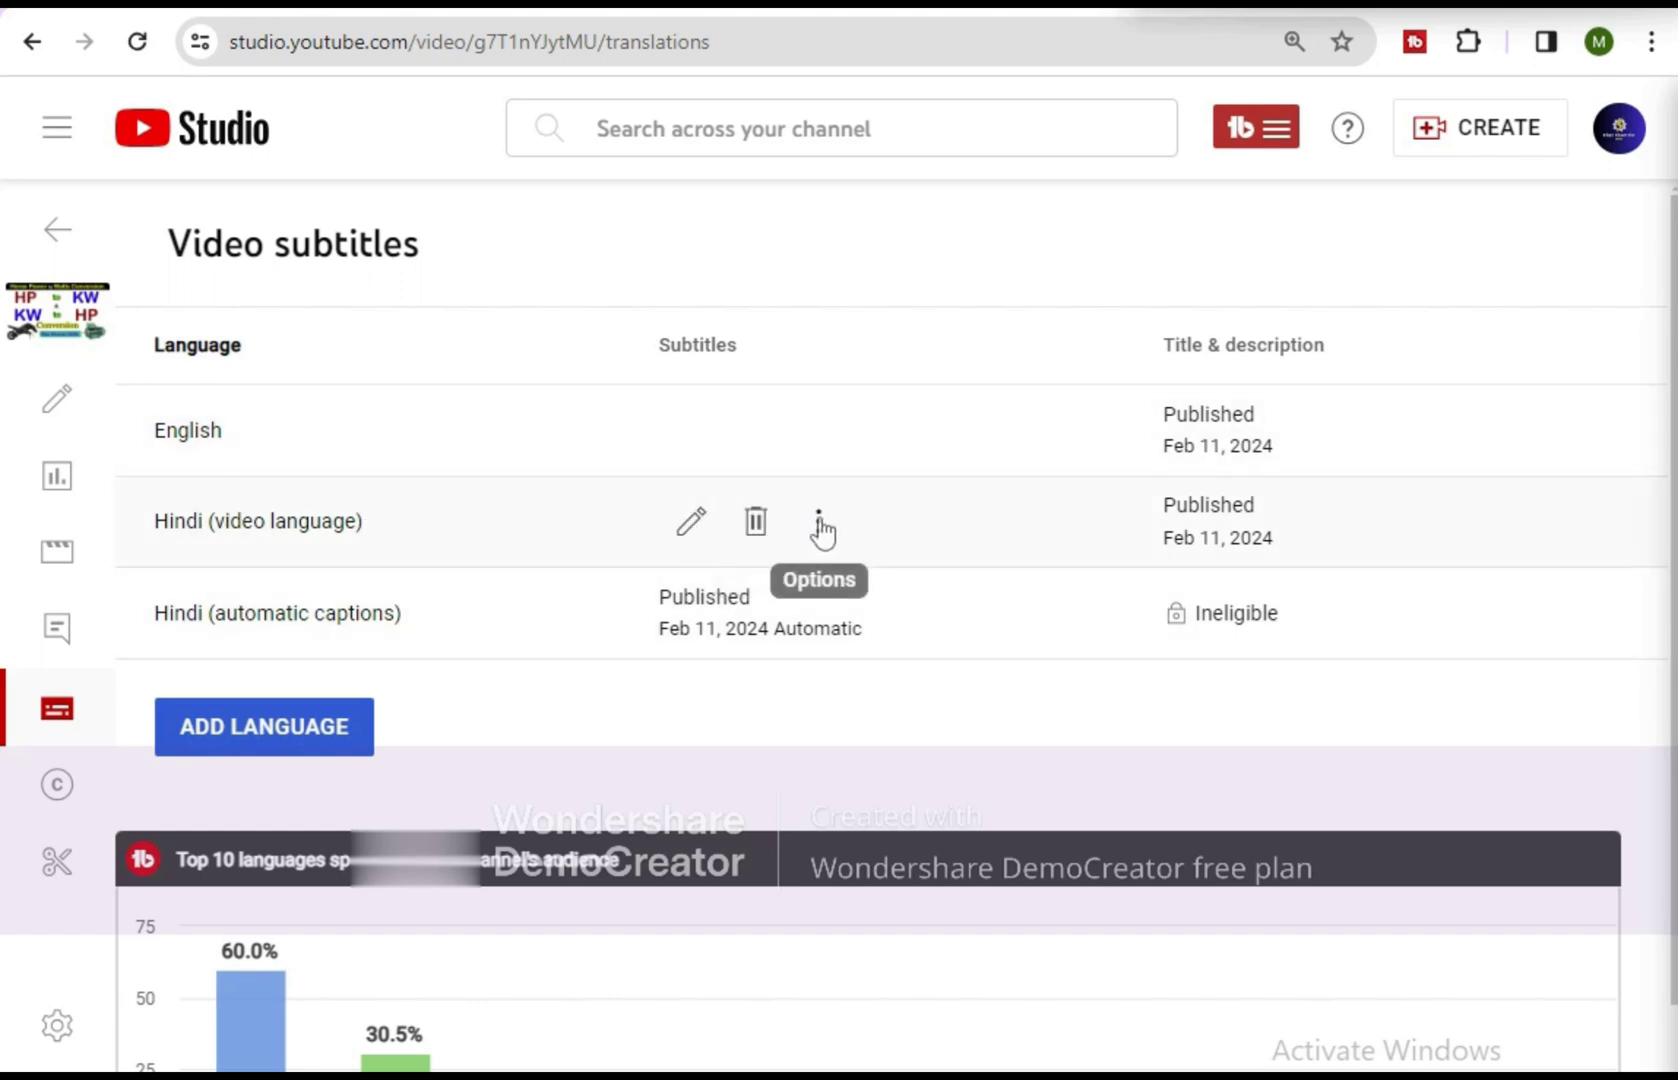
pyautogui.click(820, 524)
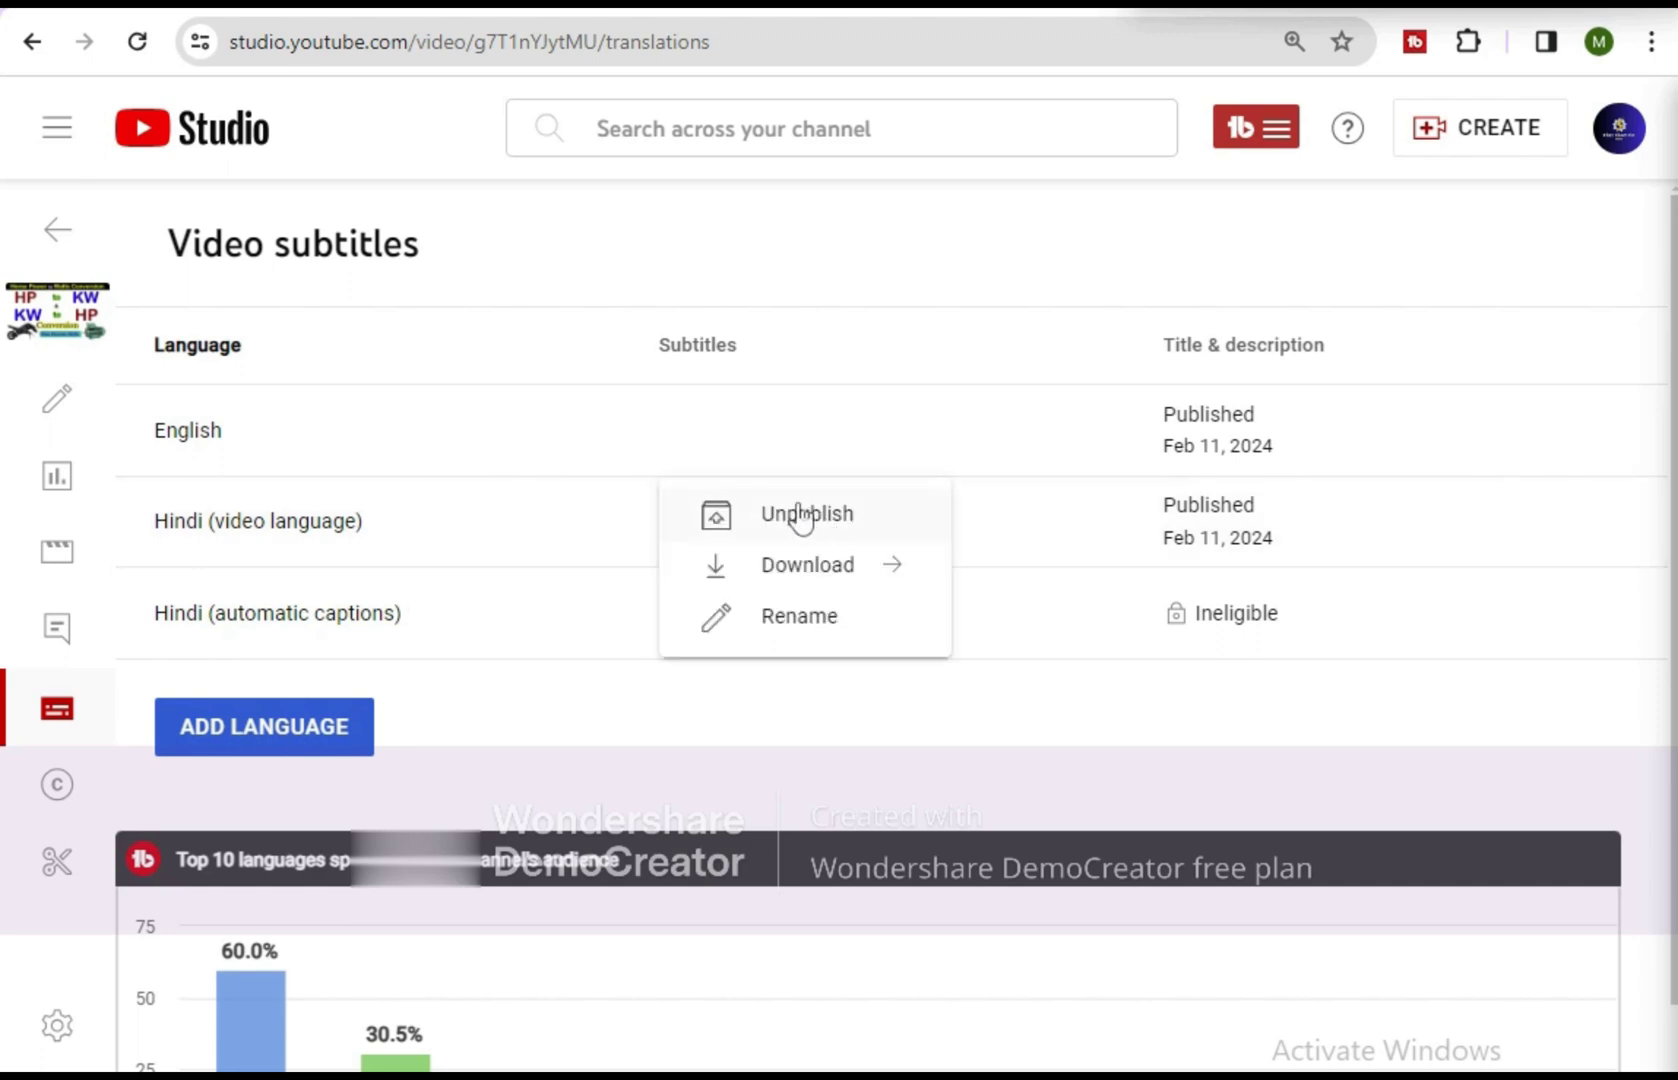
pyautogui.click(783, 516)
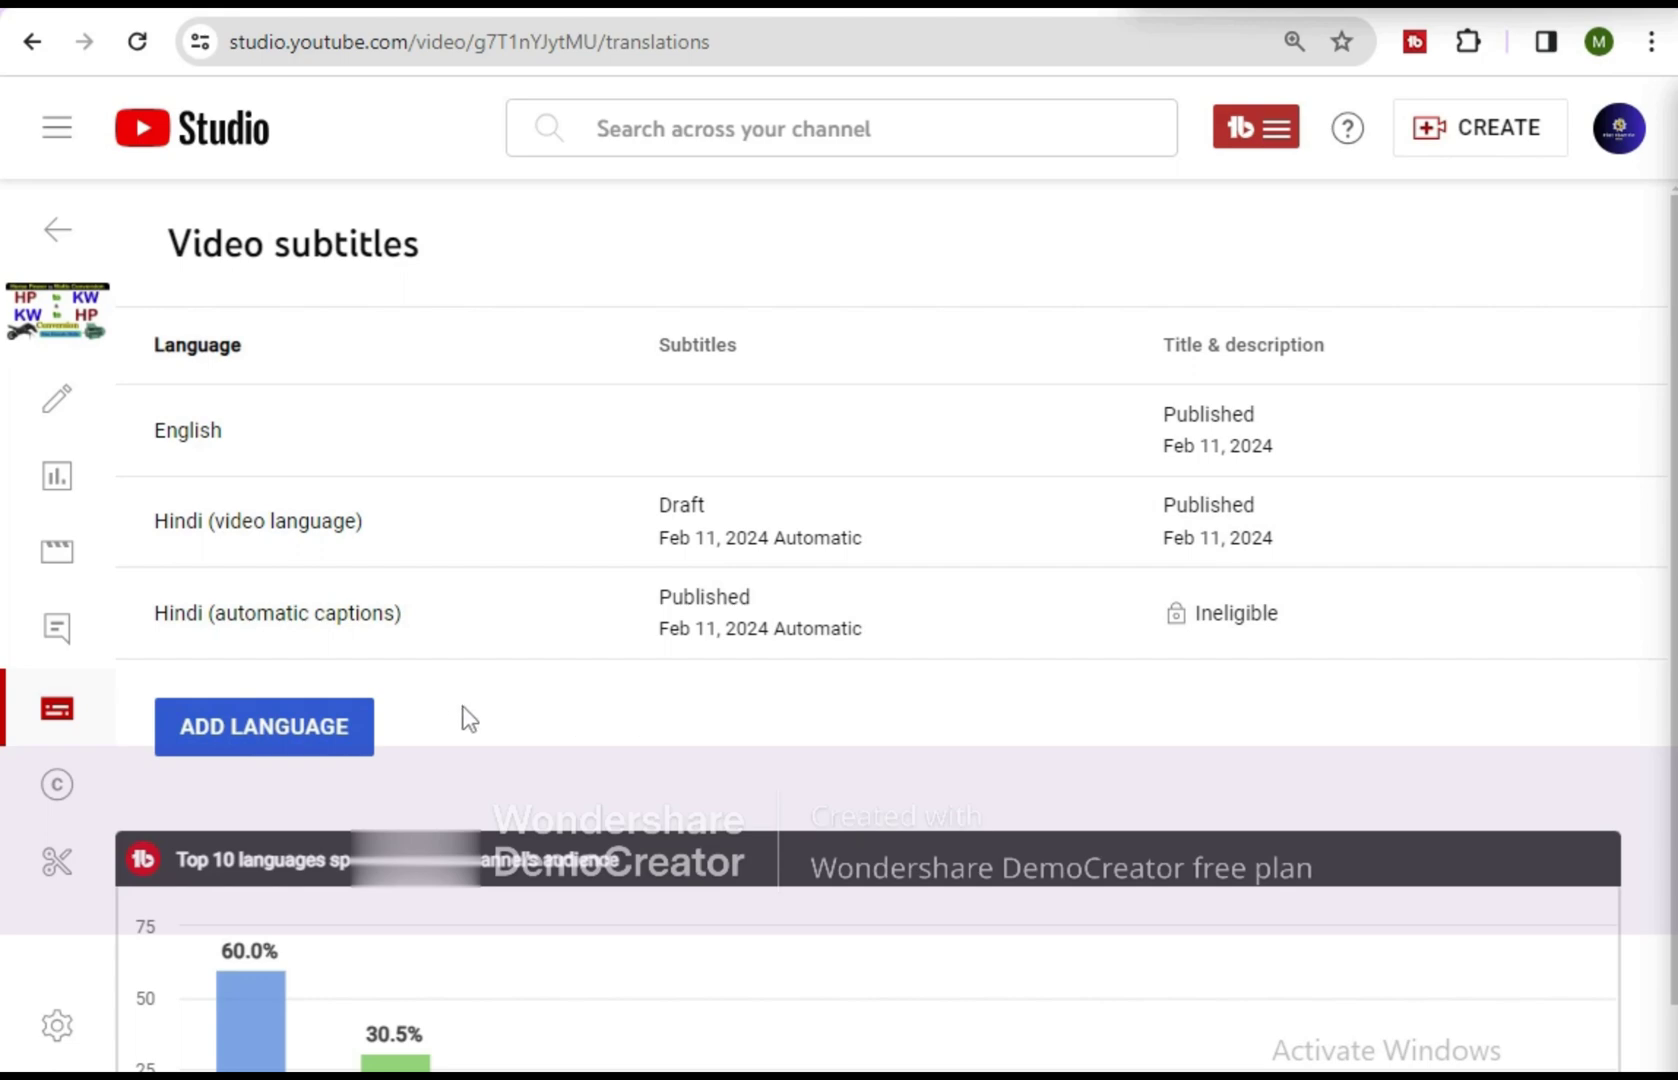
# Return to Channel content and view the horsepower-to-kilowatts video on YouTube
pyautogui.click(57, 240)
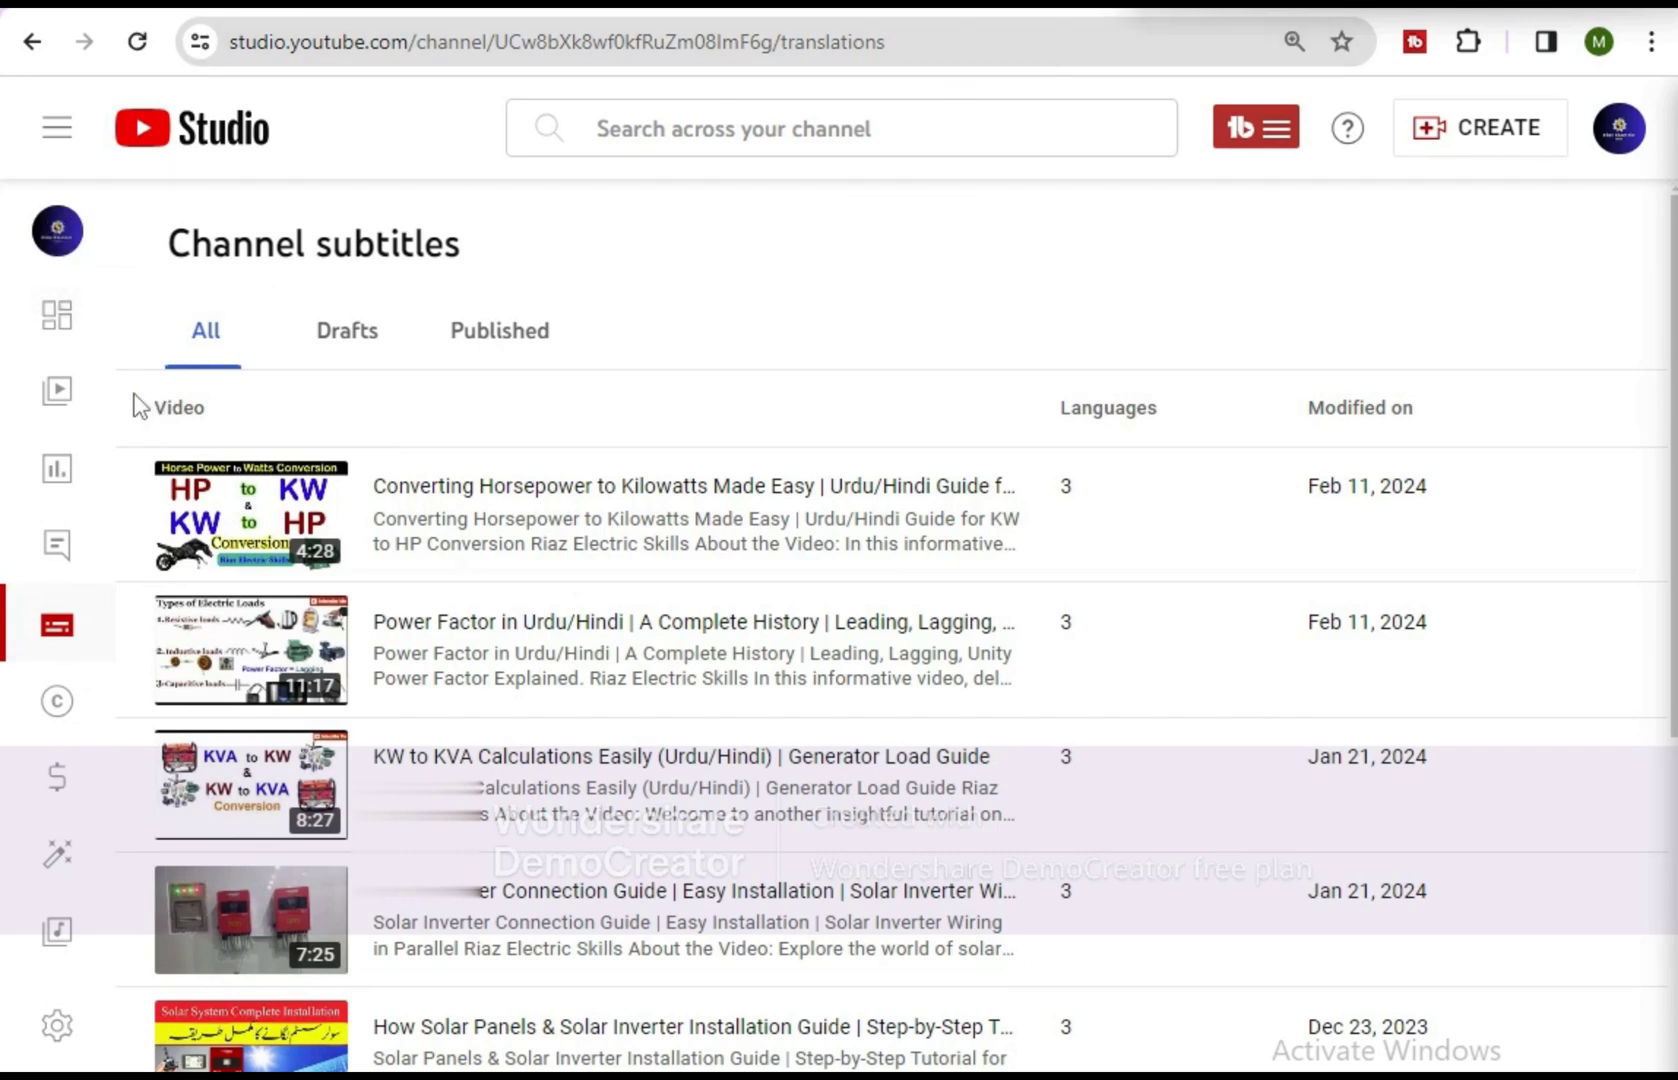
pyautogui.click(57, 395)
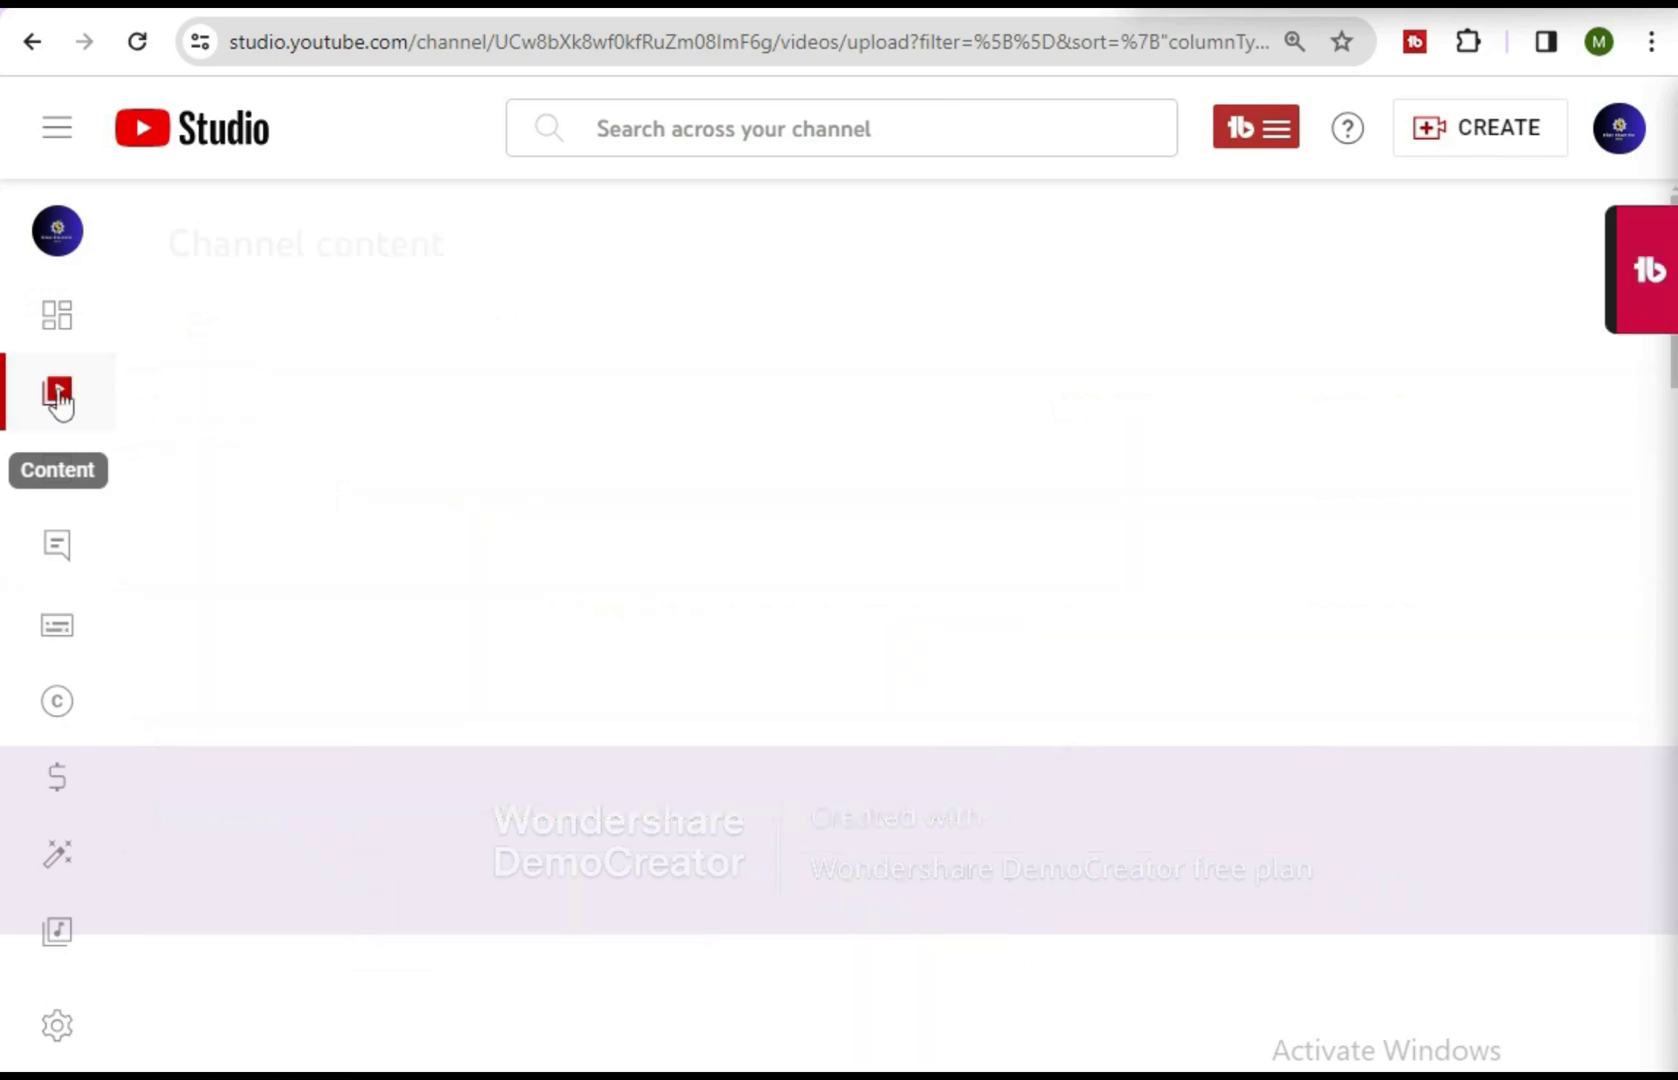
pyautogui.moveTo(511, 590)
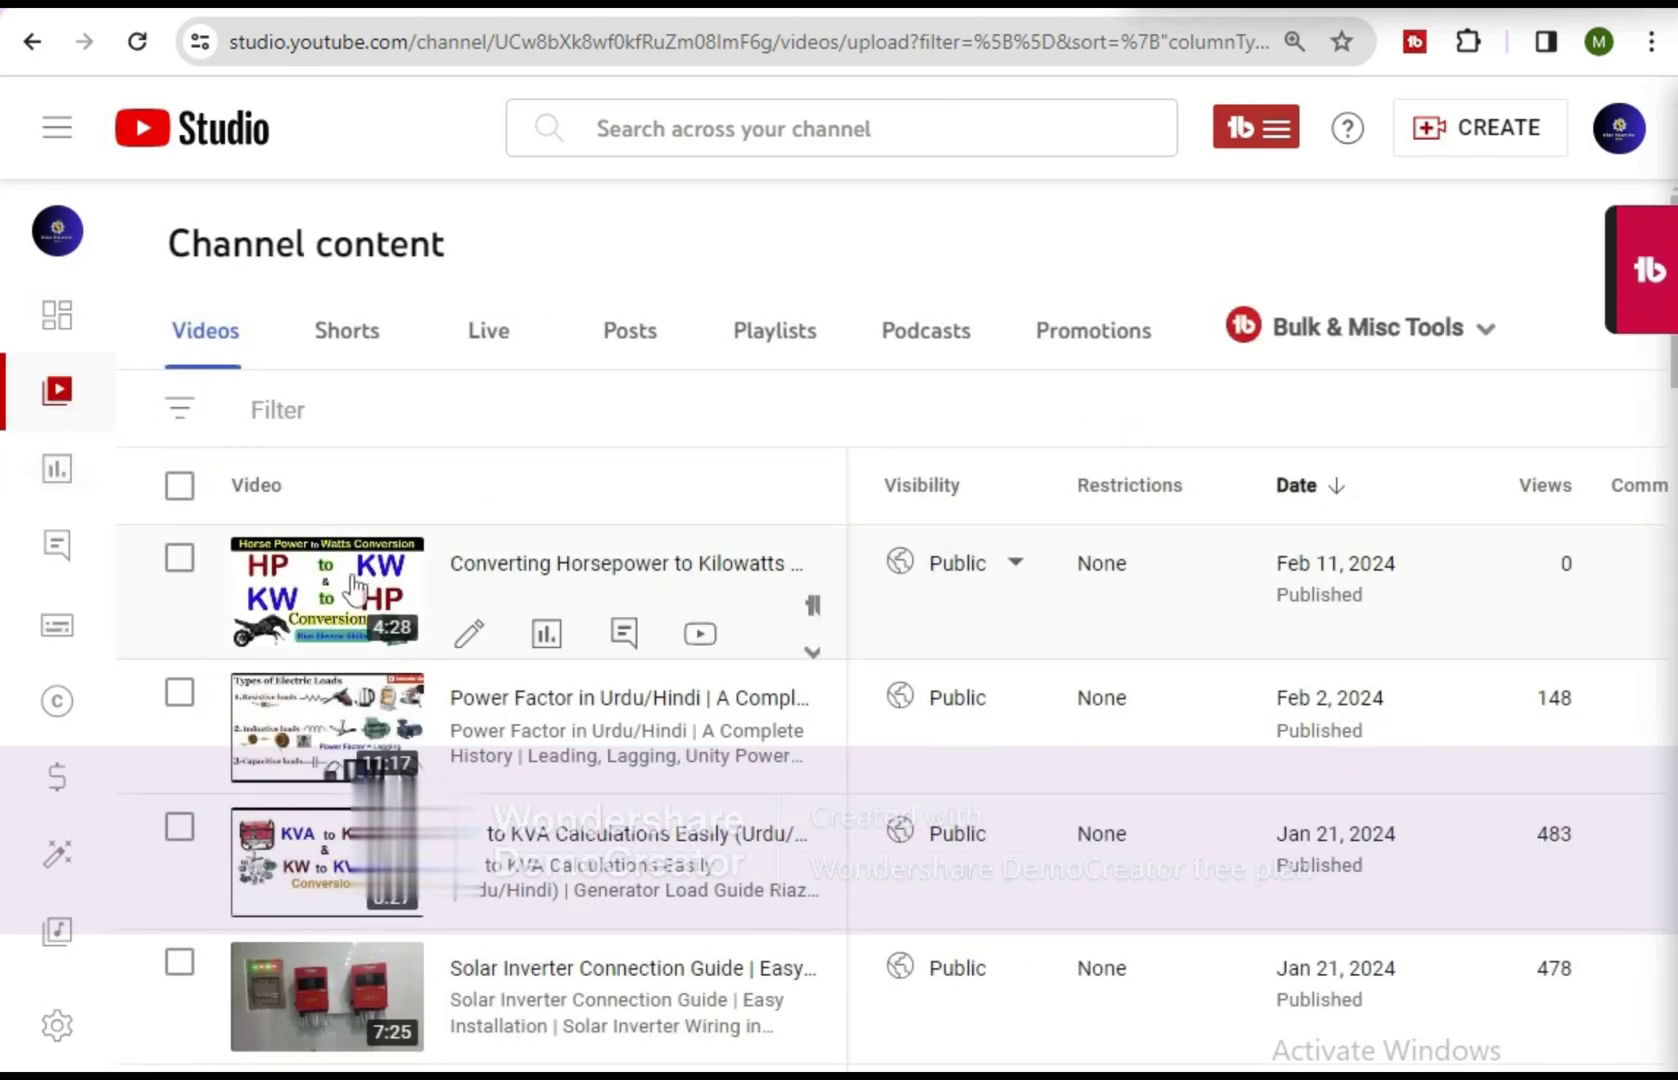
pyautogui.click(689, 632)
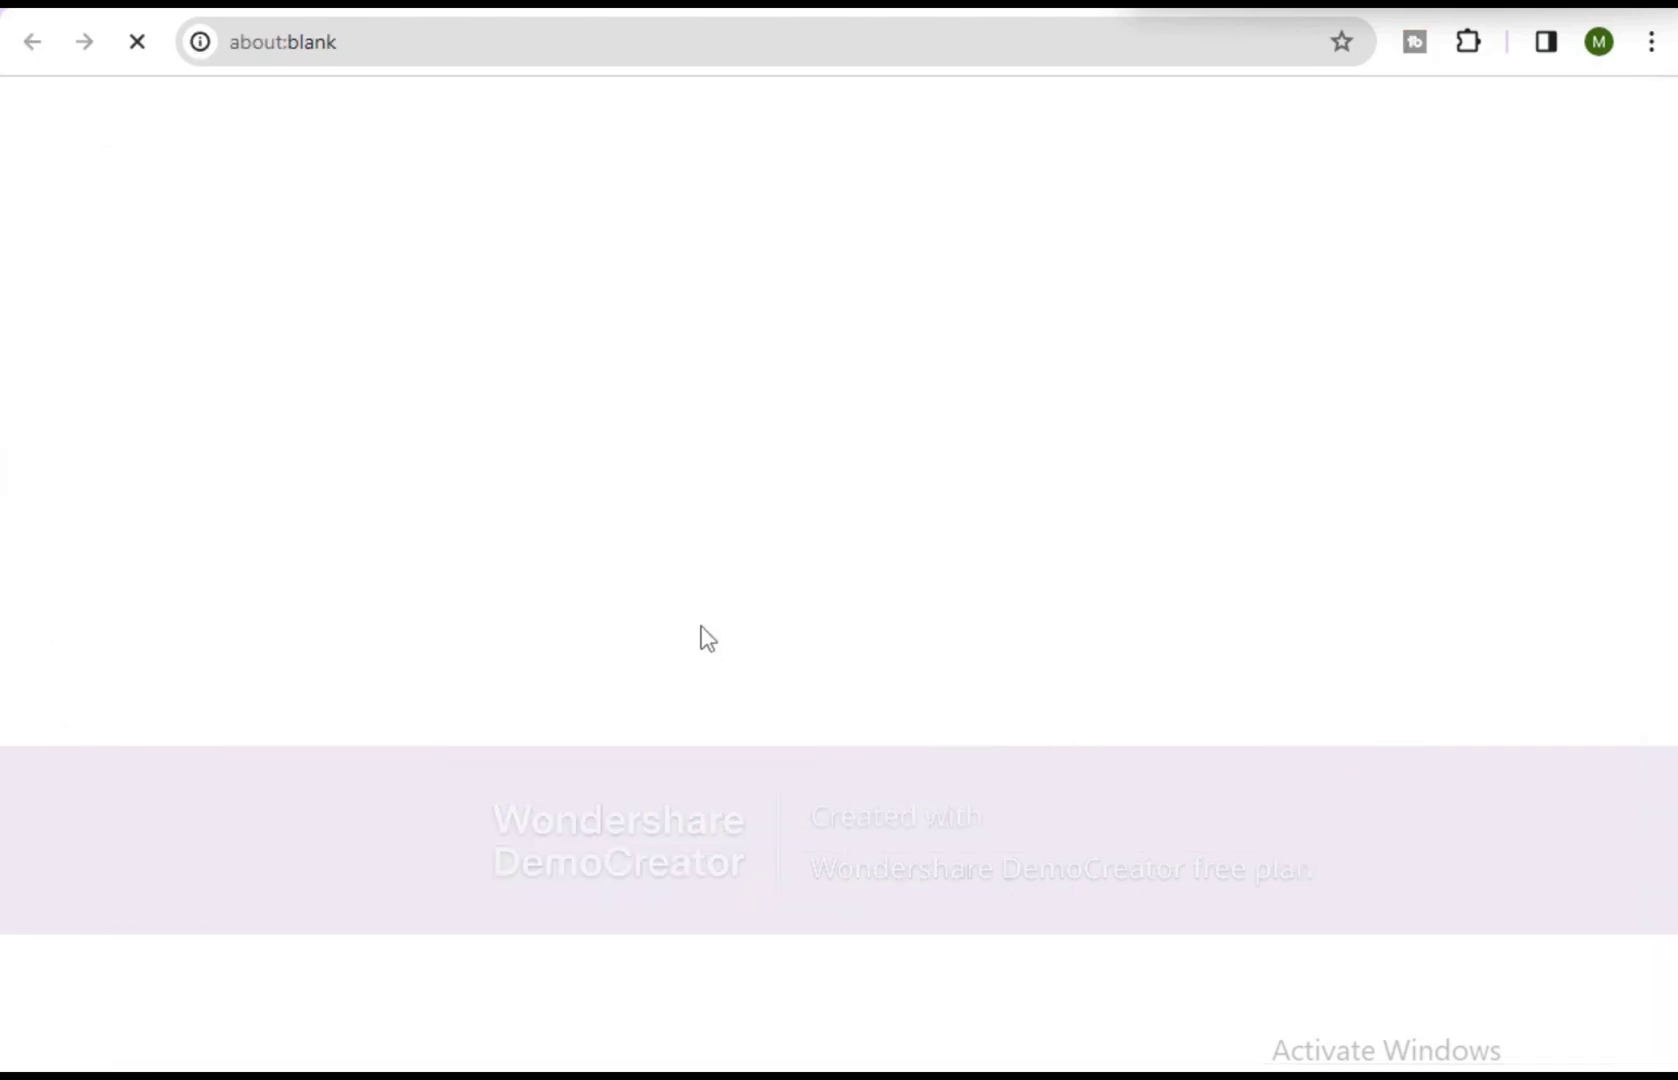